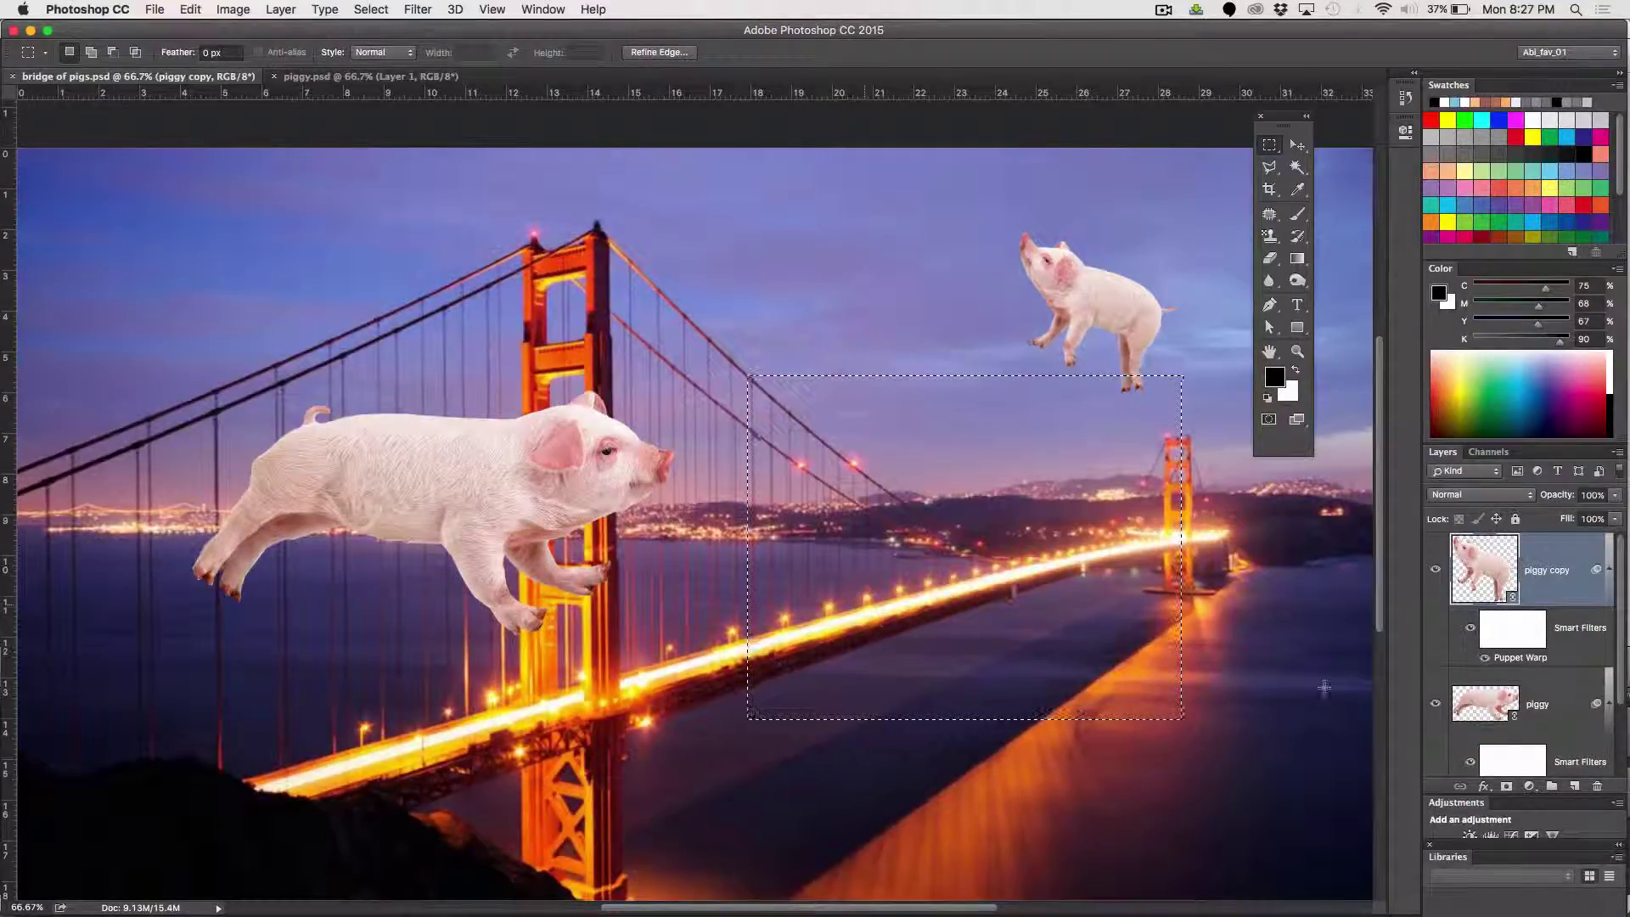
Select the bridge photo layer in bridge of pigs.psd and switch to the piggy.psd document
scroll(1541, 744, "down", 3)
left_click(1539, 743)
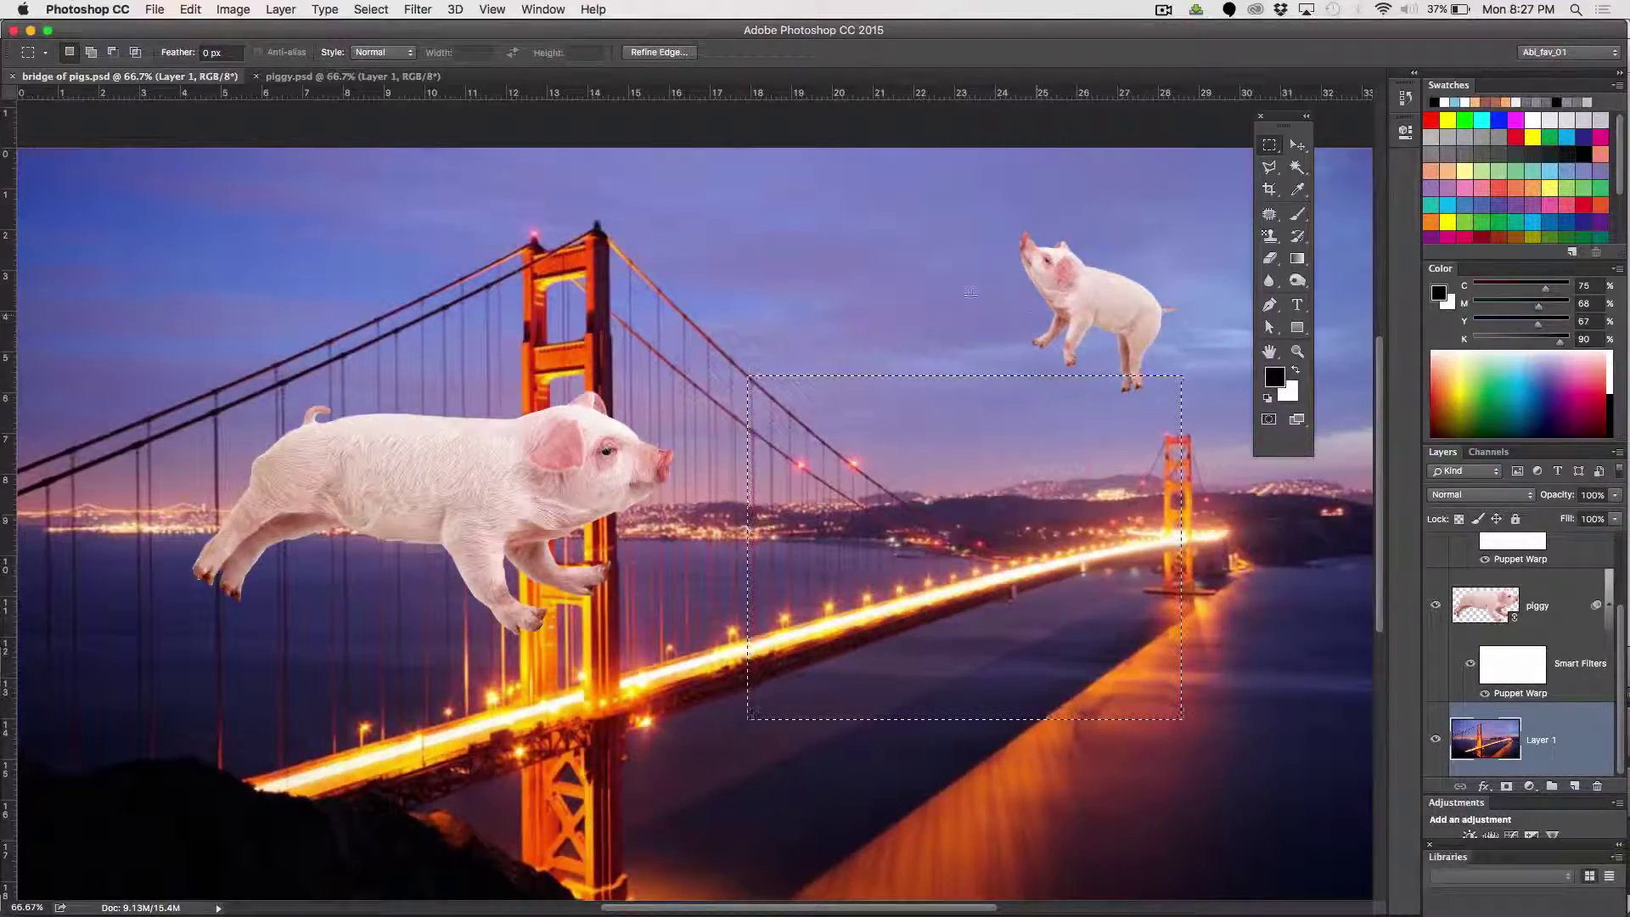
left_click(319, 78)
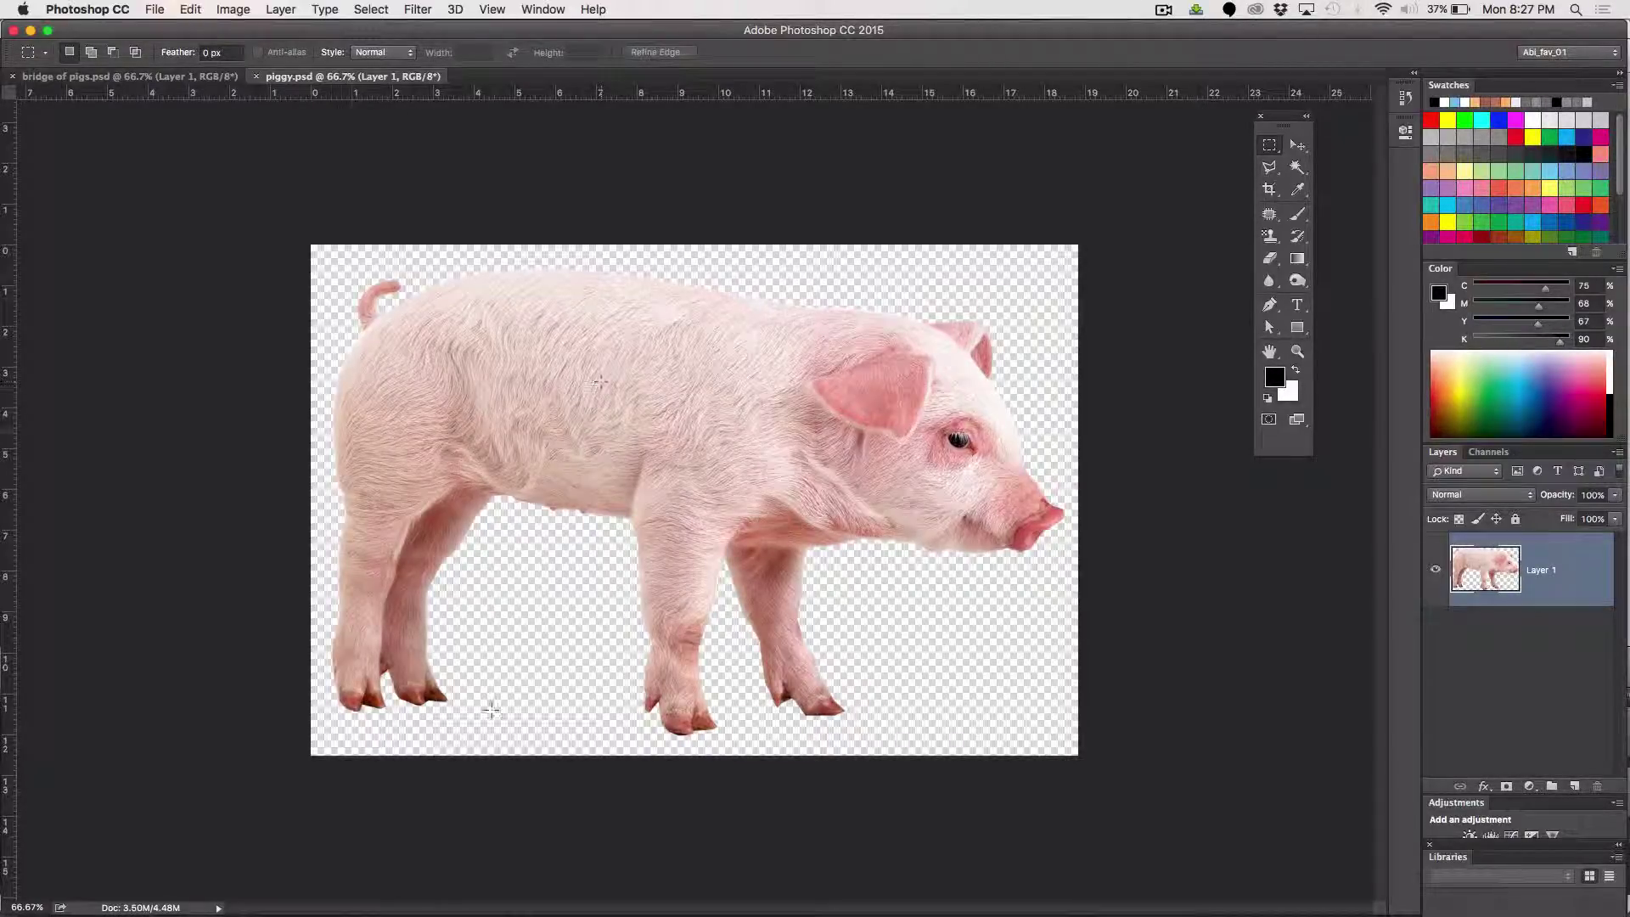
Try matching the pig's colors to Layer 1 of bridge of pigs.psd with Match Color
left_click(234, 10)
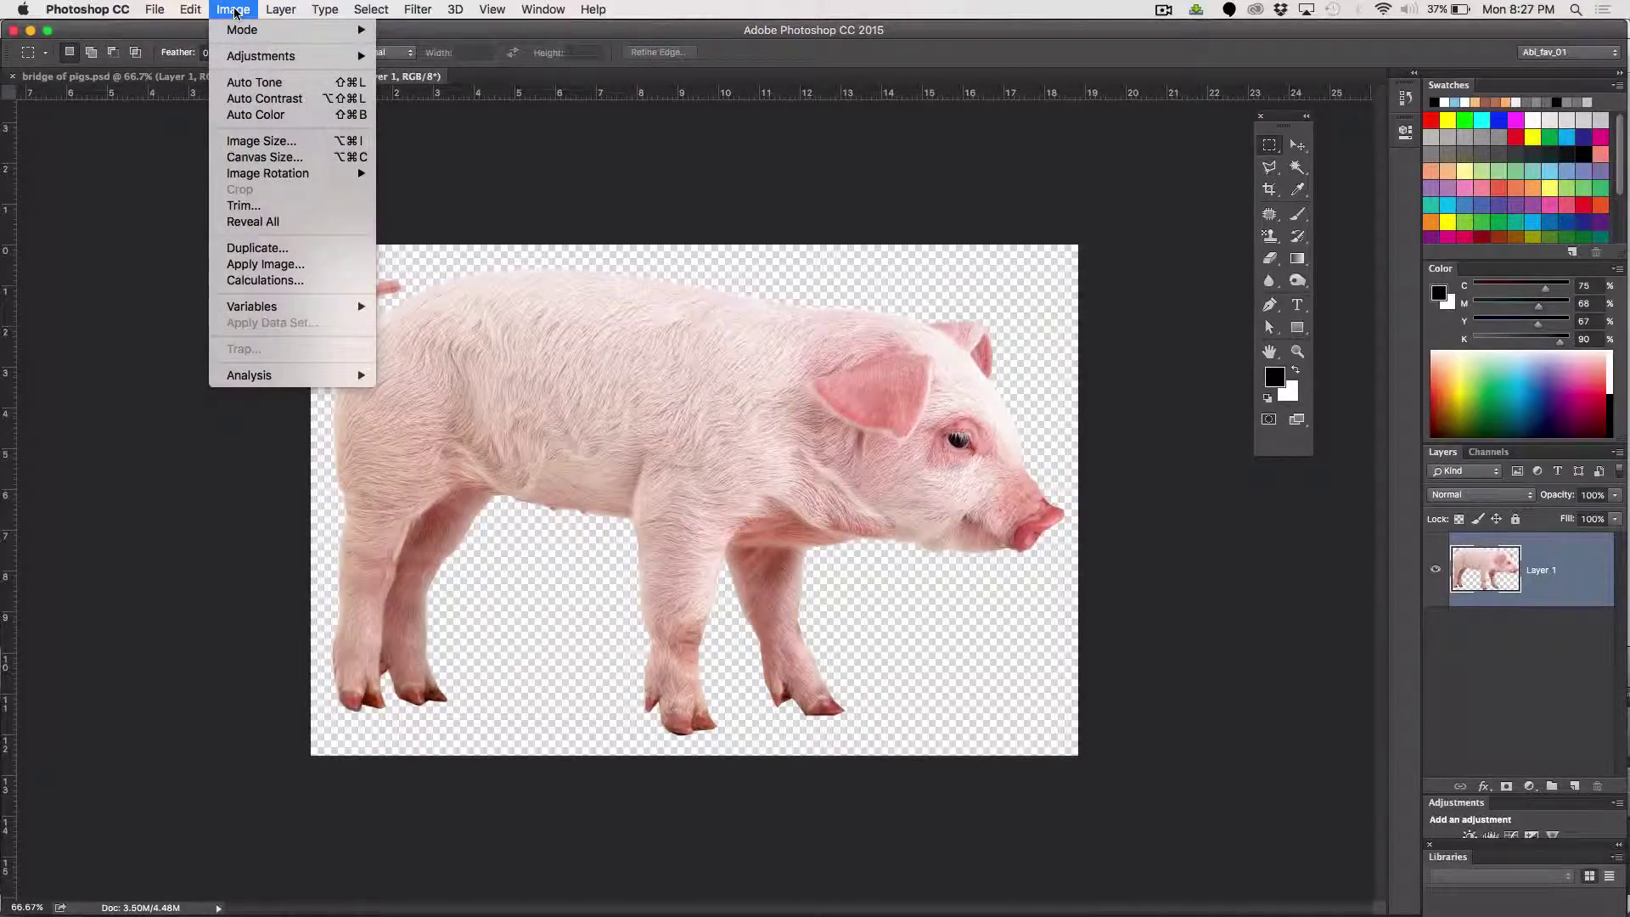
mouse_move(235, 58)
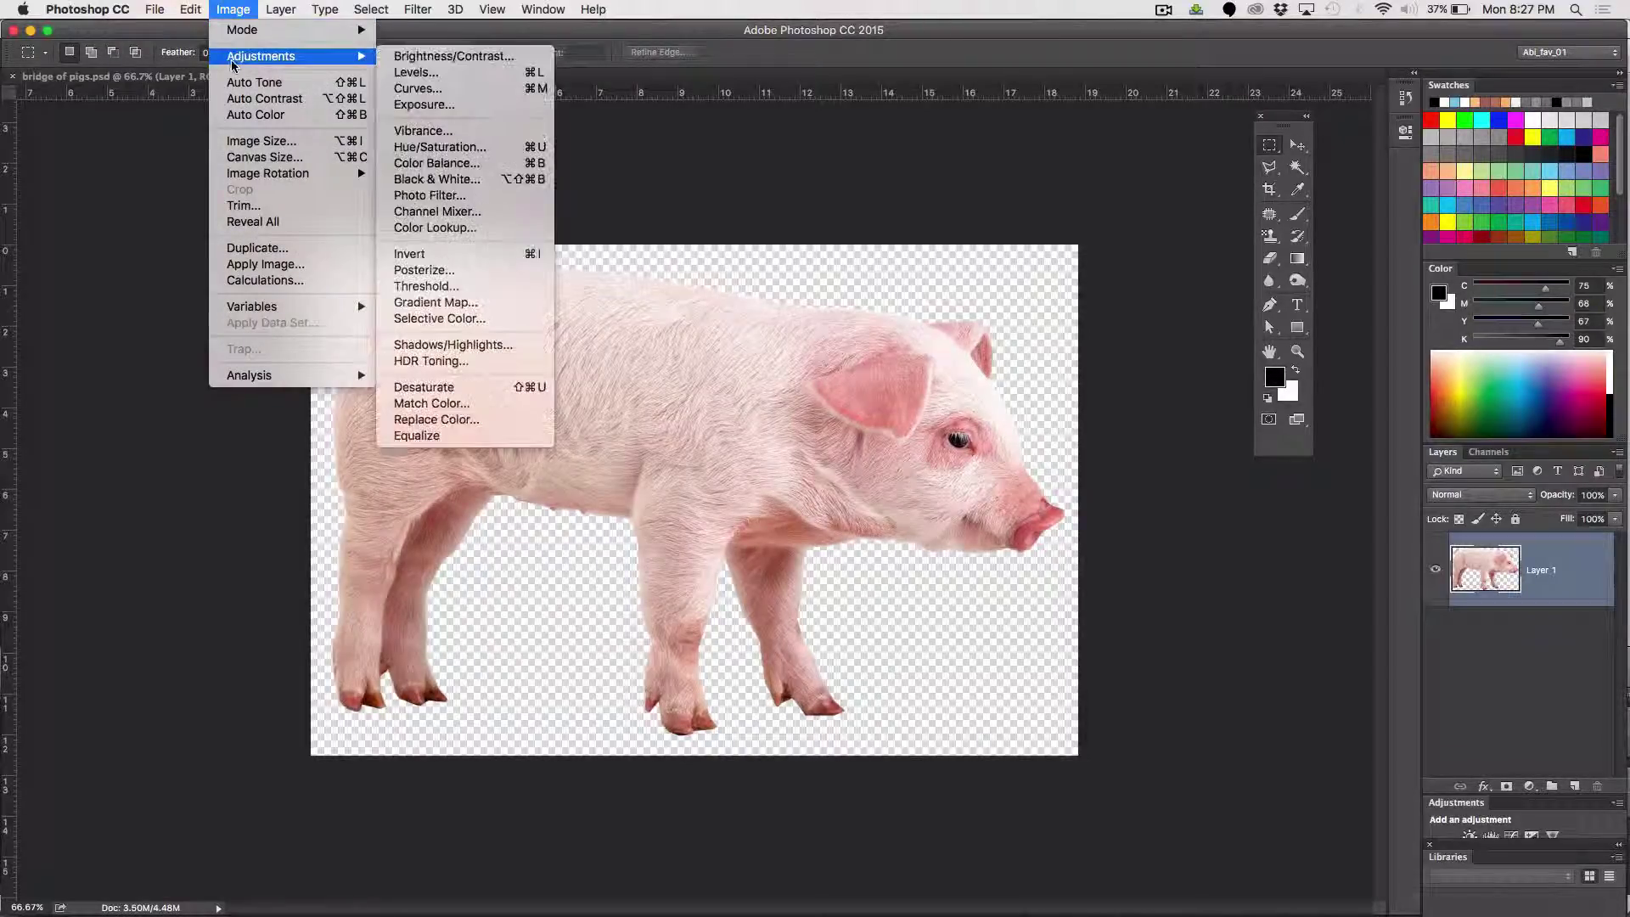
left_click(458, 404)
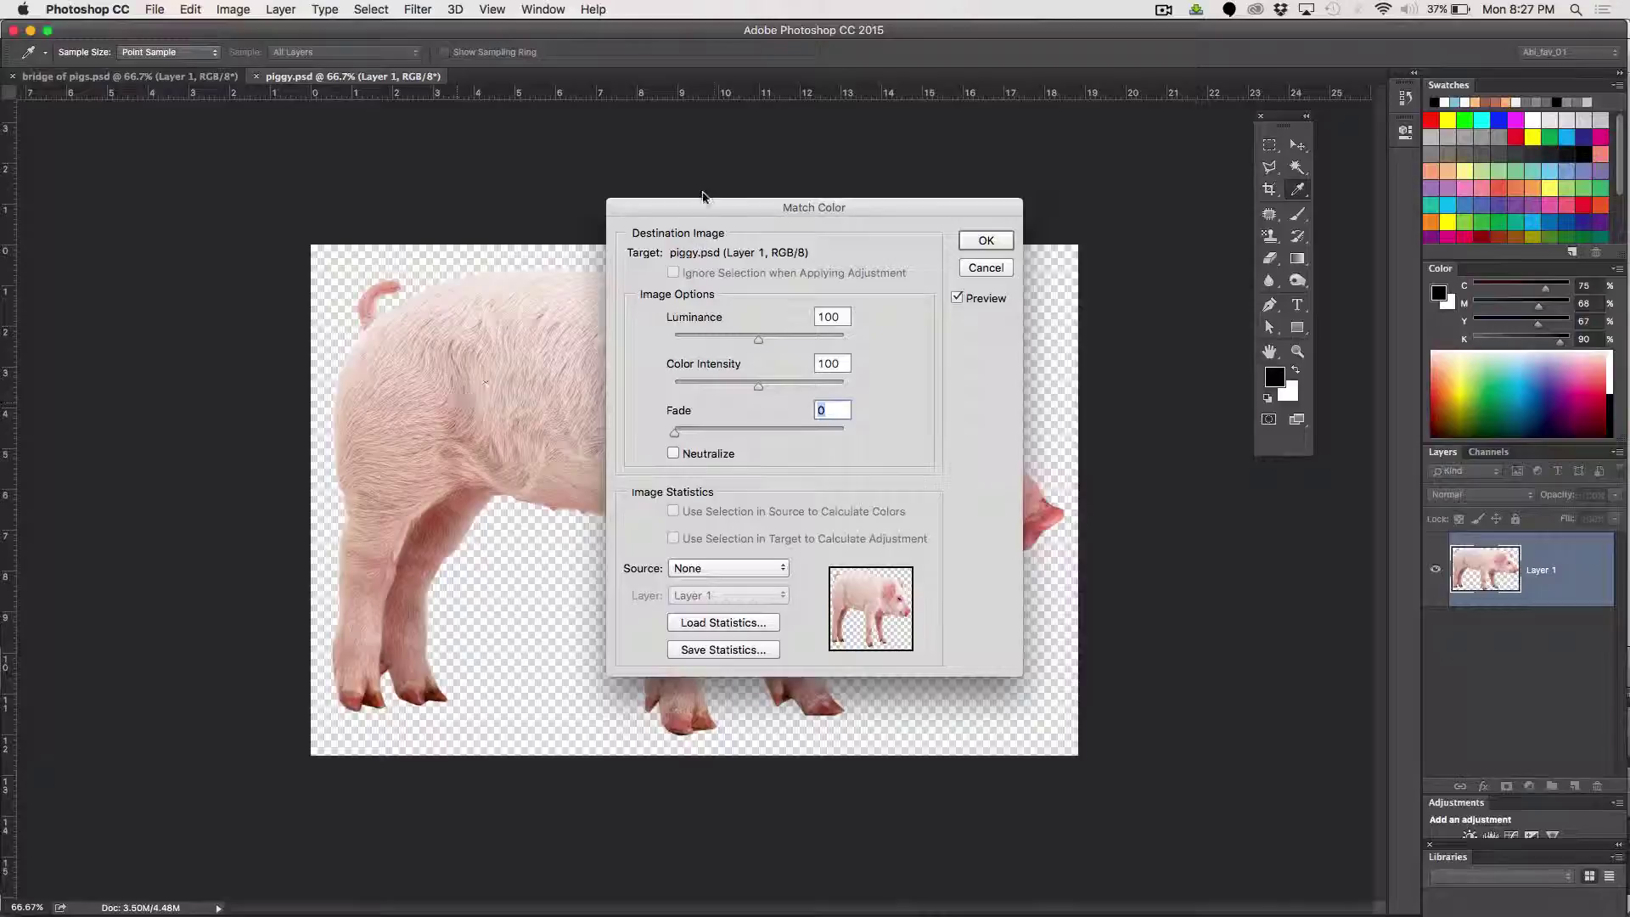
left_click_drag(702, 197, 1118, 45)
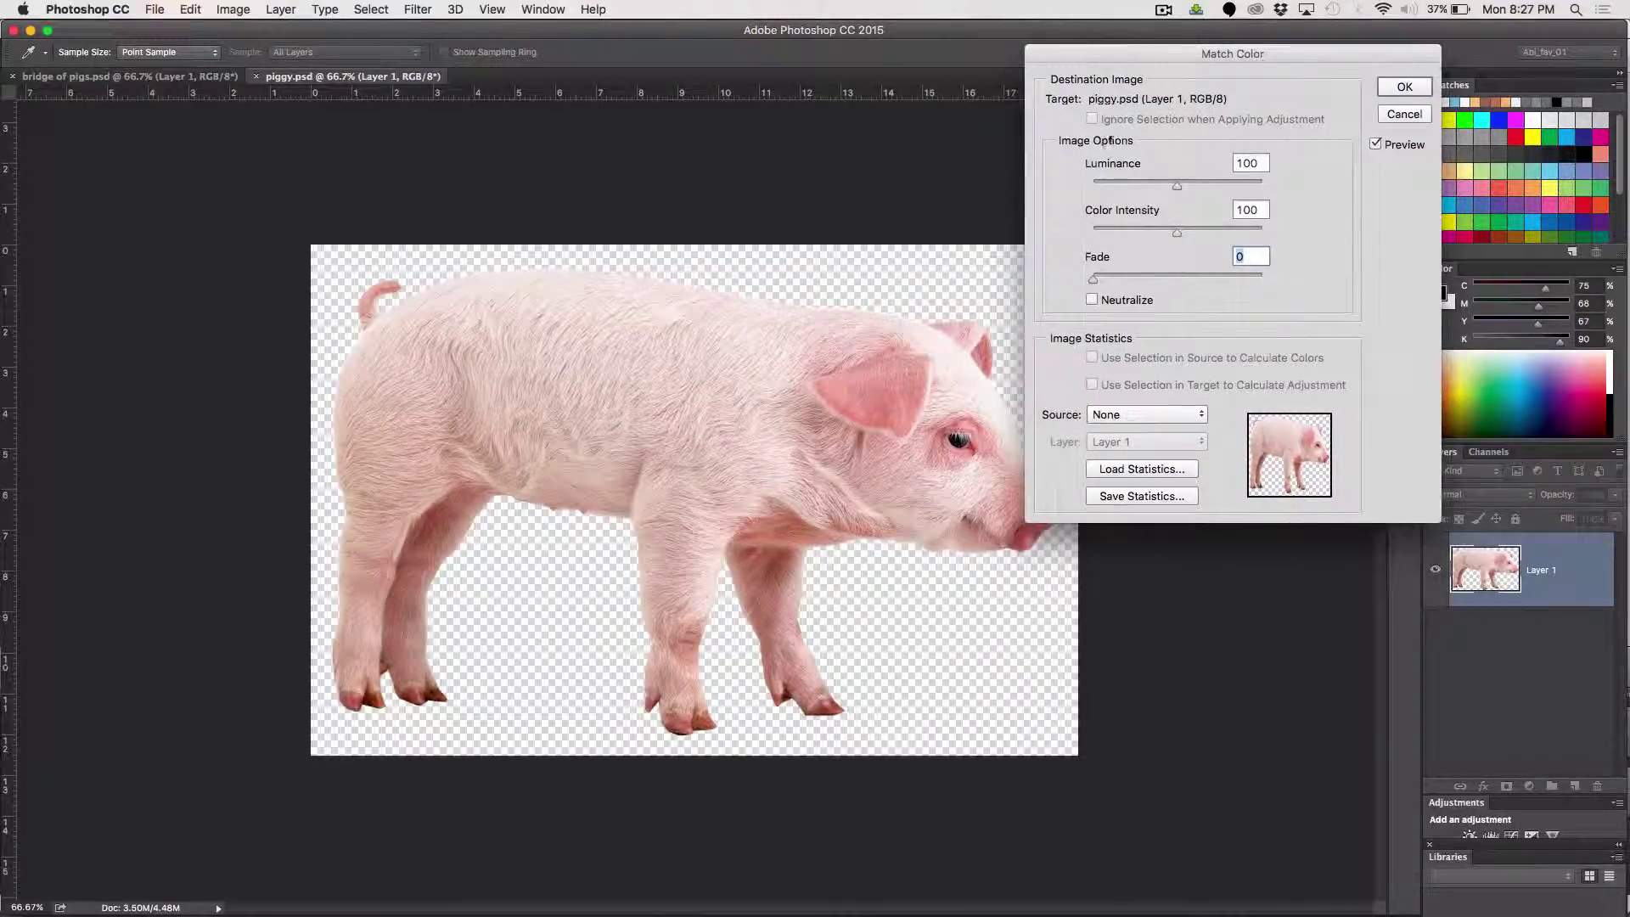
left_click(1118, 416)
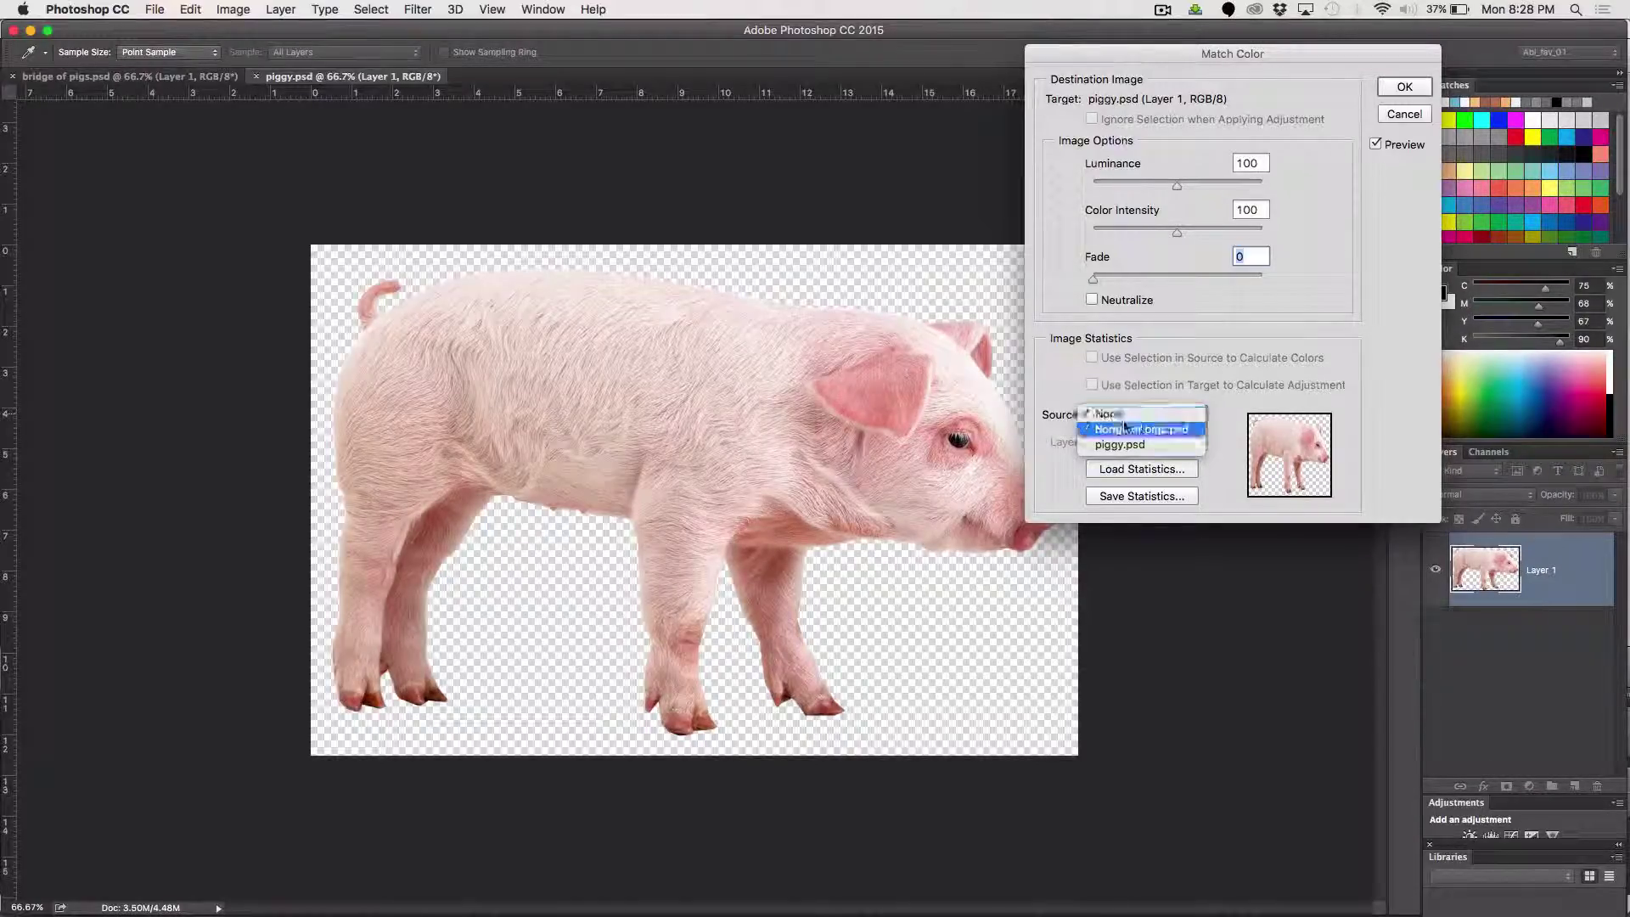
left_click(1139, 430)
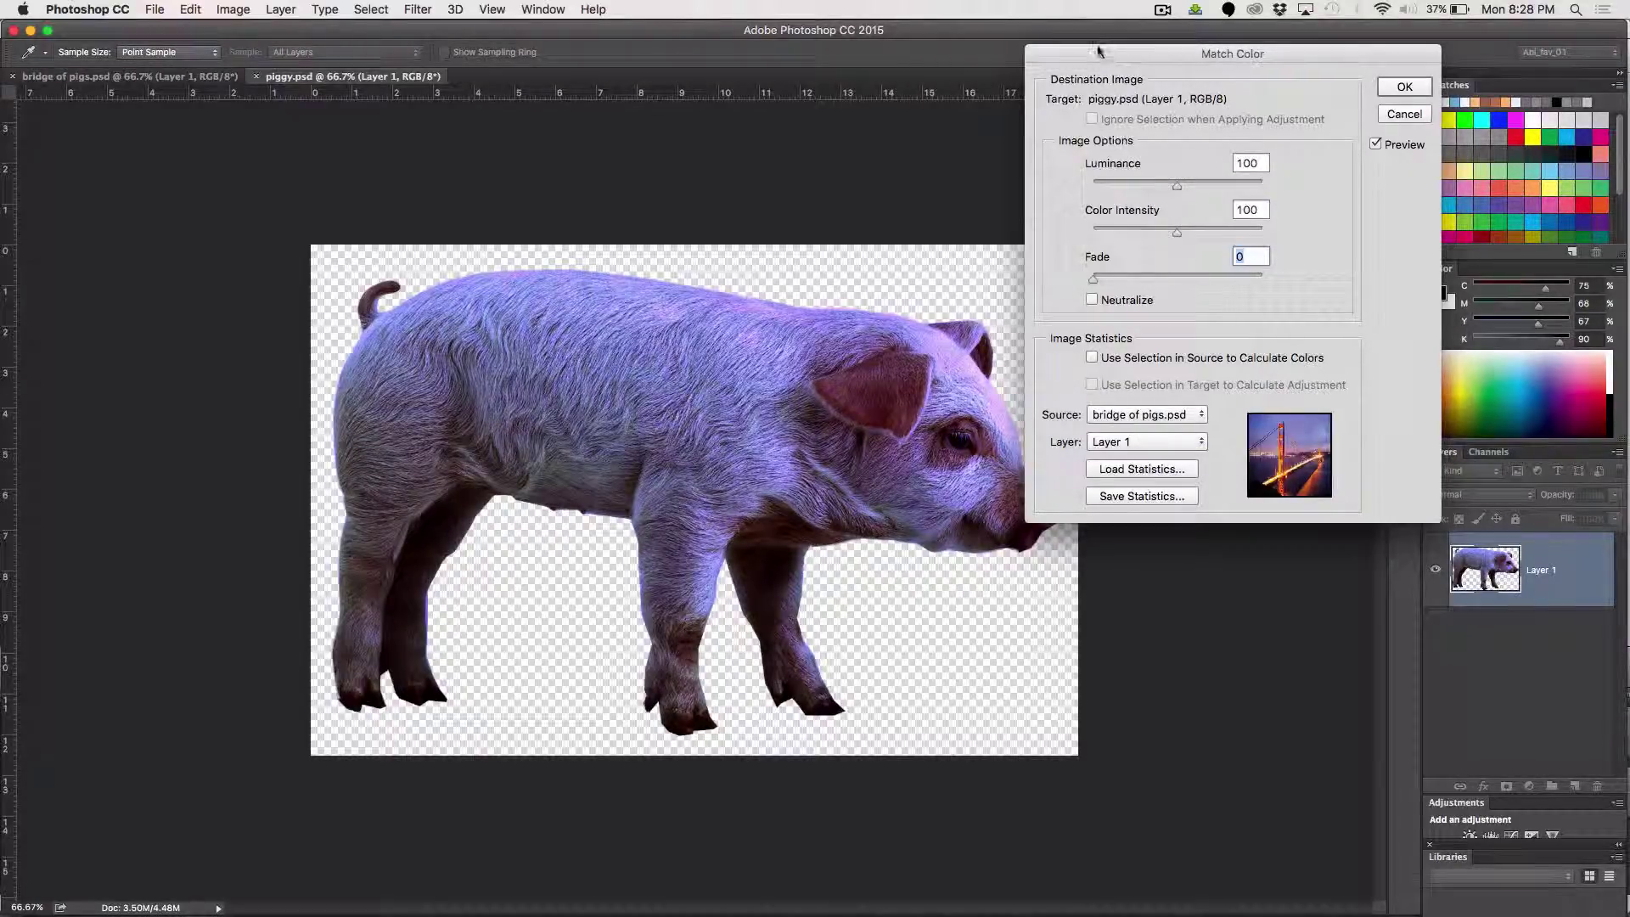
left_click_drag(1099, 51, 1153, 48)
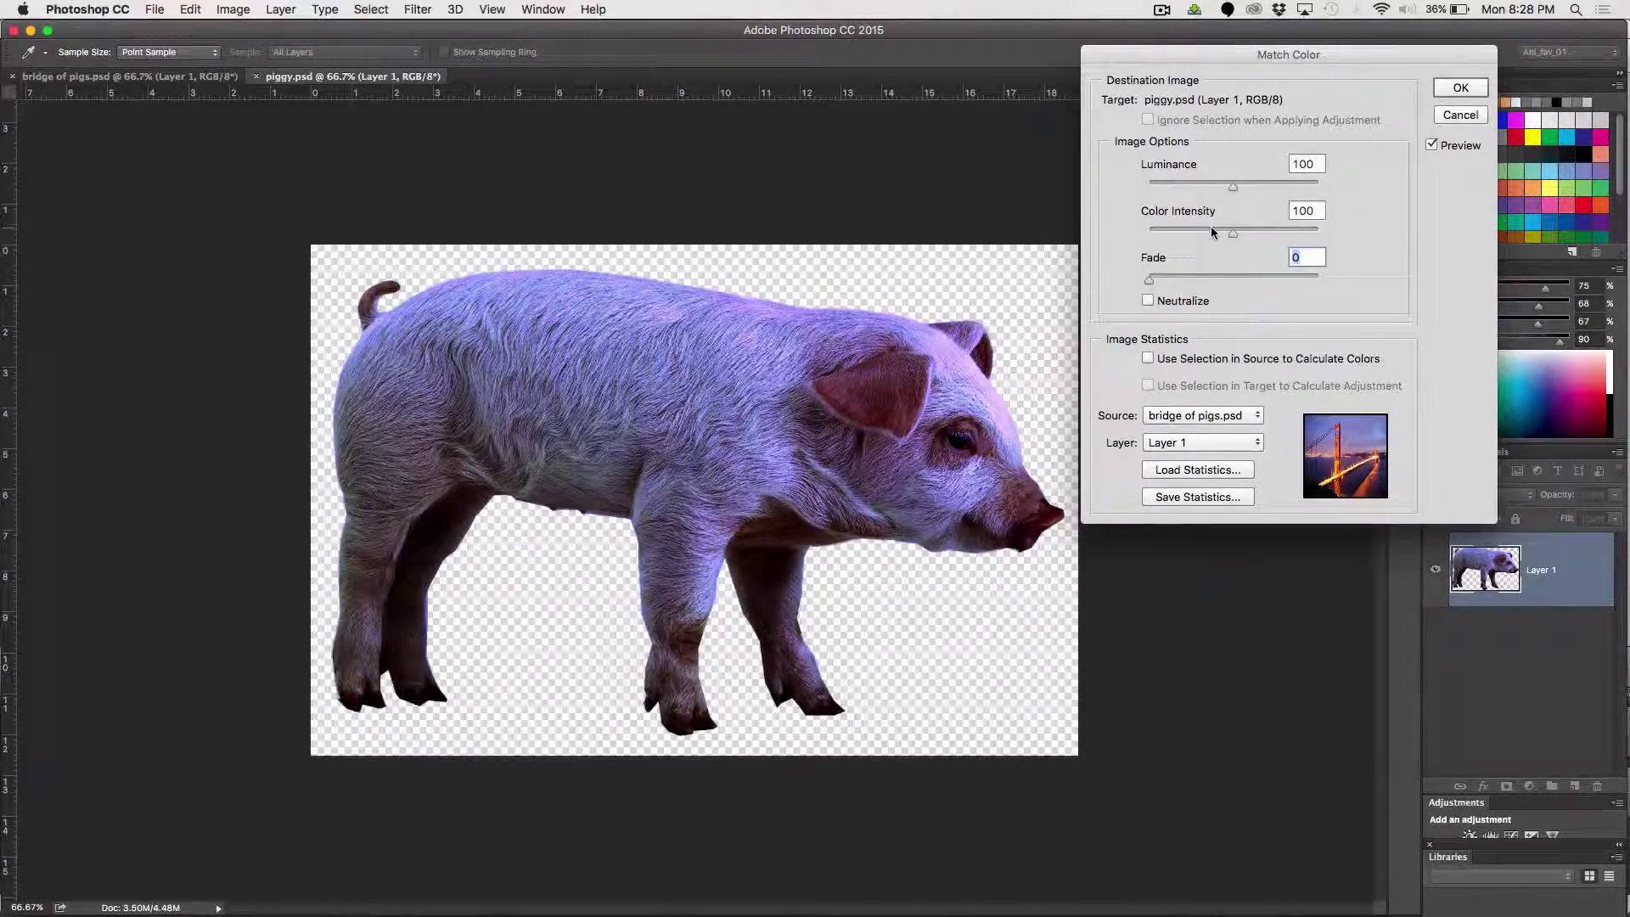
left_click(1460, 116)
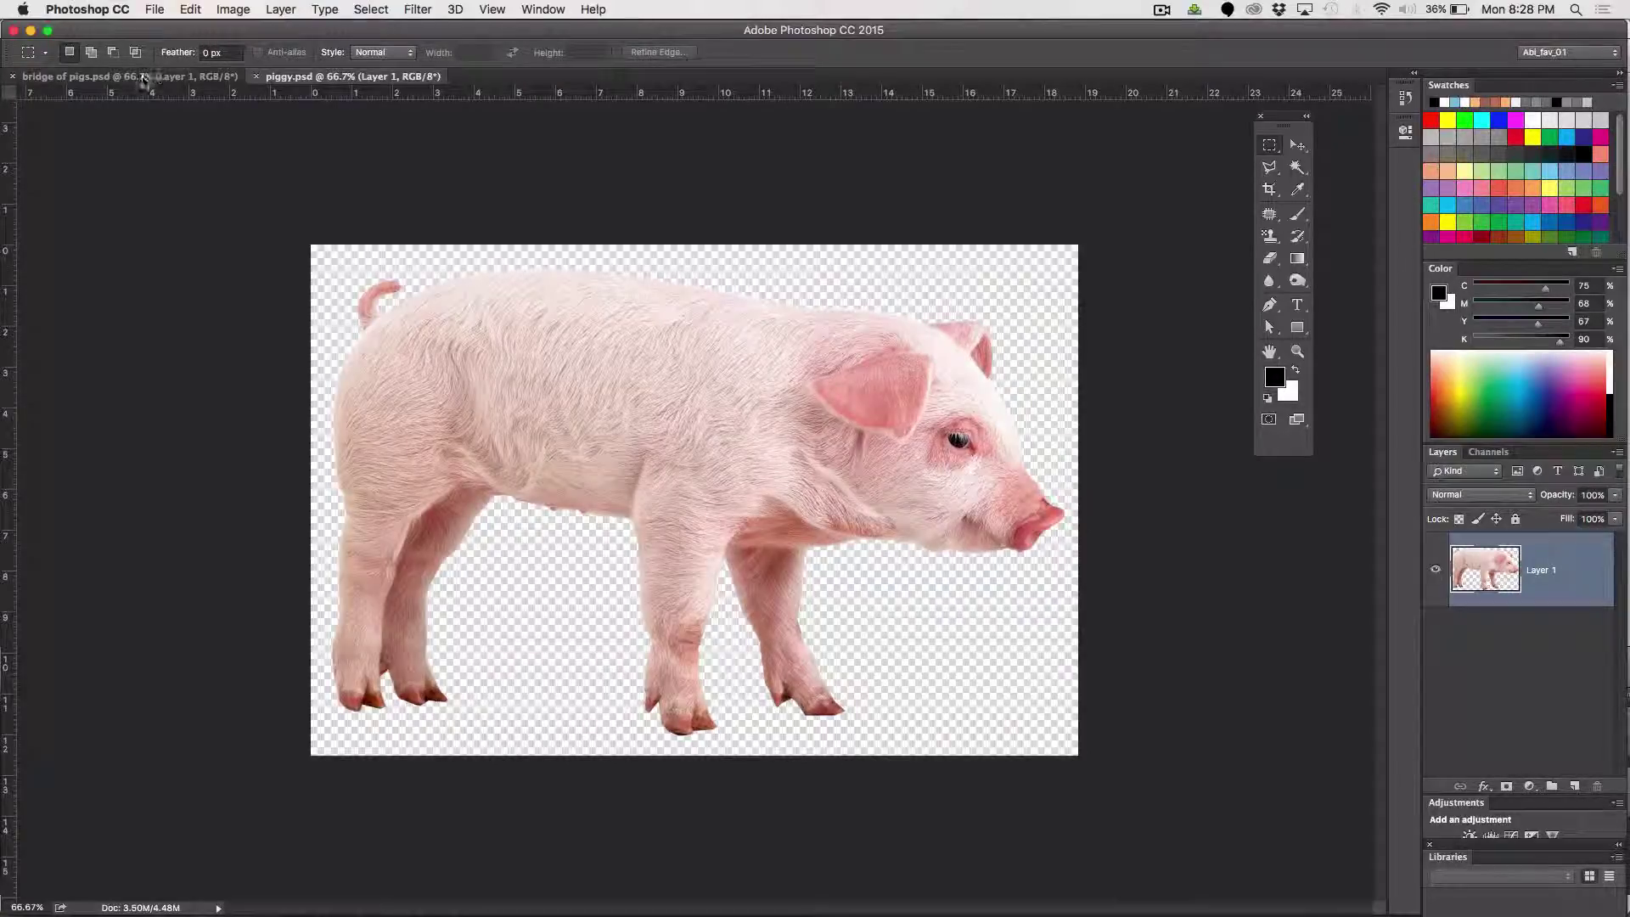
Copy a rectangular area of orange-lit water beneath the far bridge tower from bridge of pigs.psd into a new document
left_click(170, 76)
left_click(1083, 671)
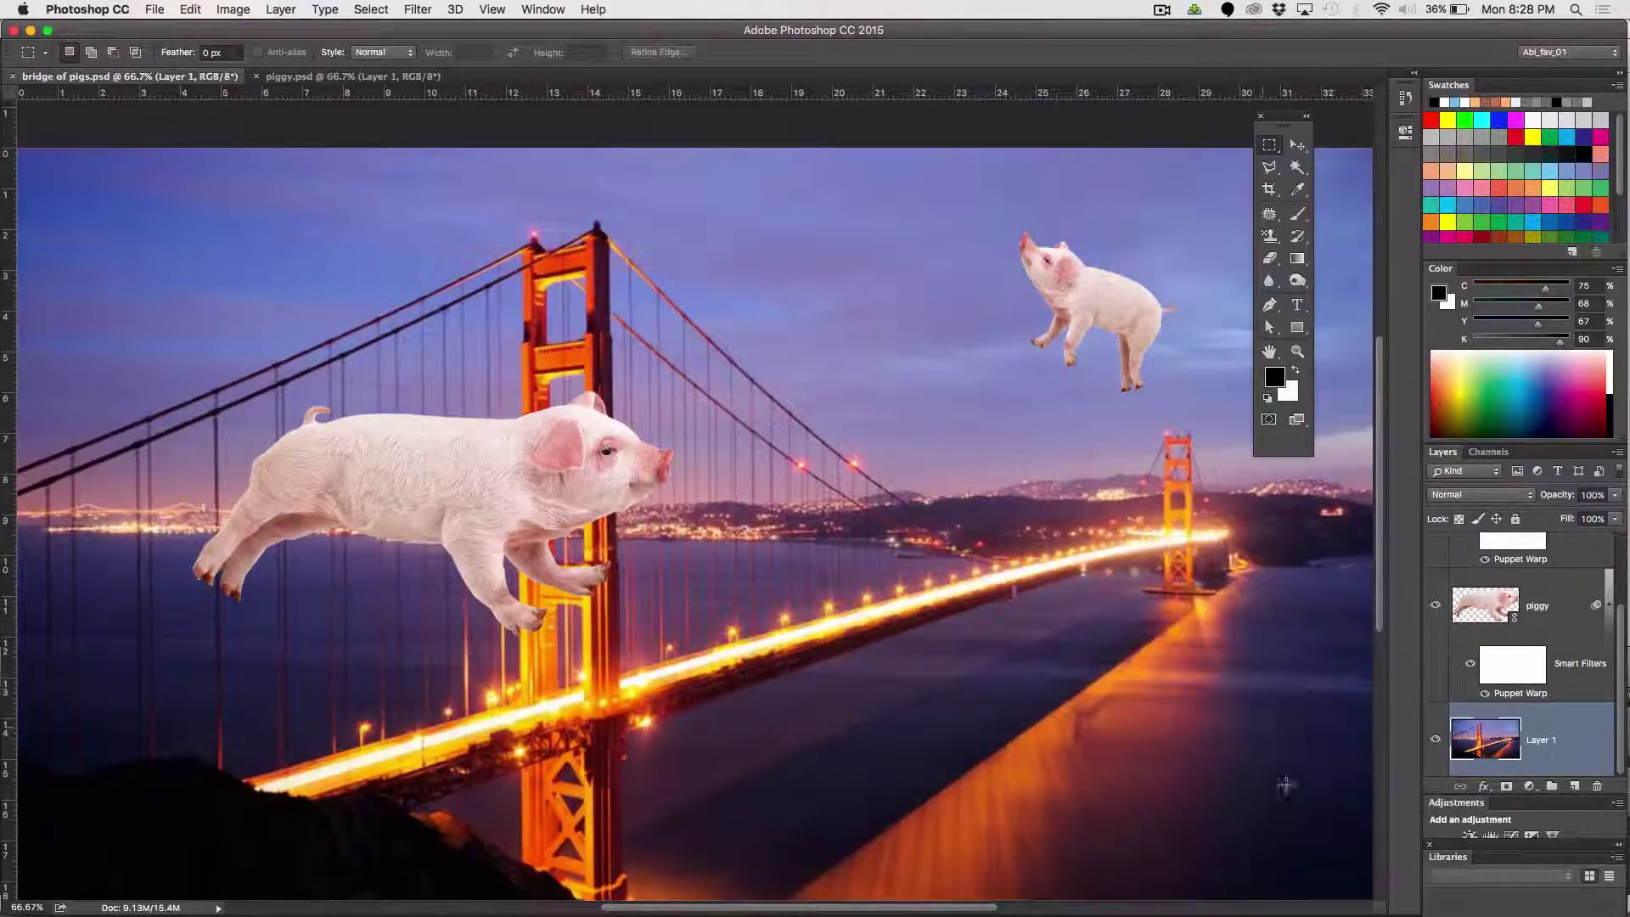
left_click_drag(1275, 799, 1071, 651)
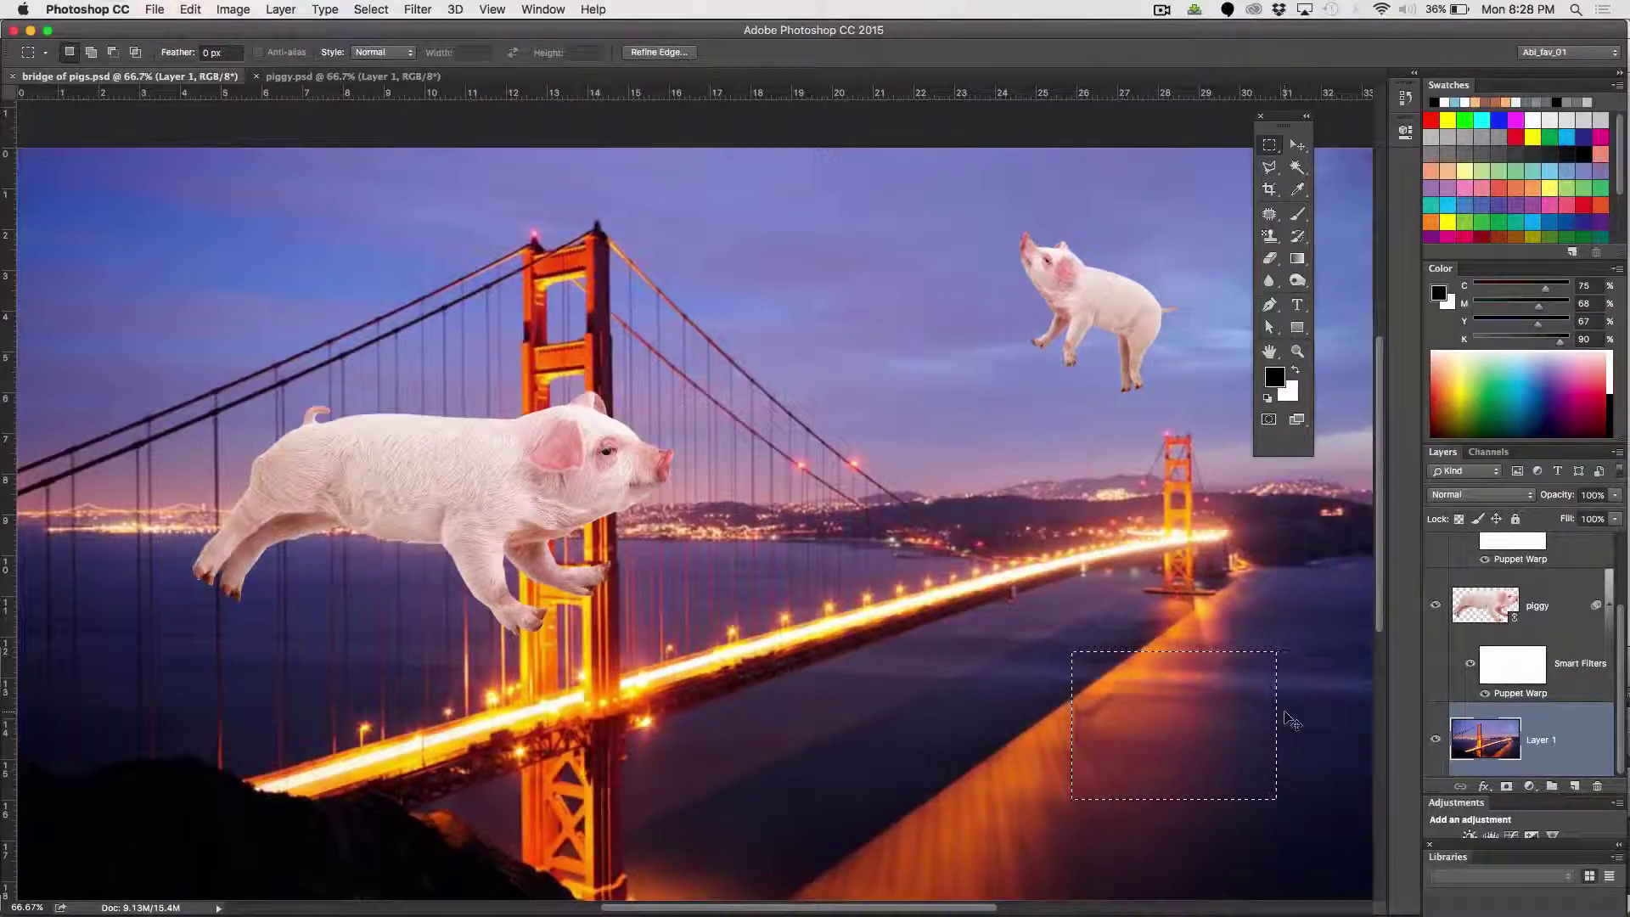
key("ctrl+c")
key("ctrl+n")
key("Return")
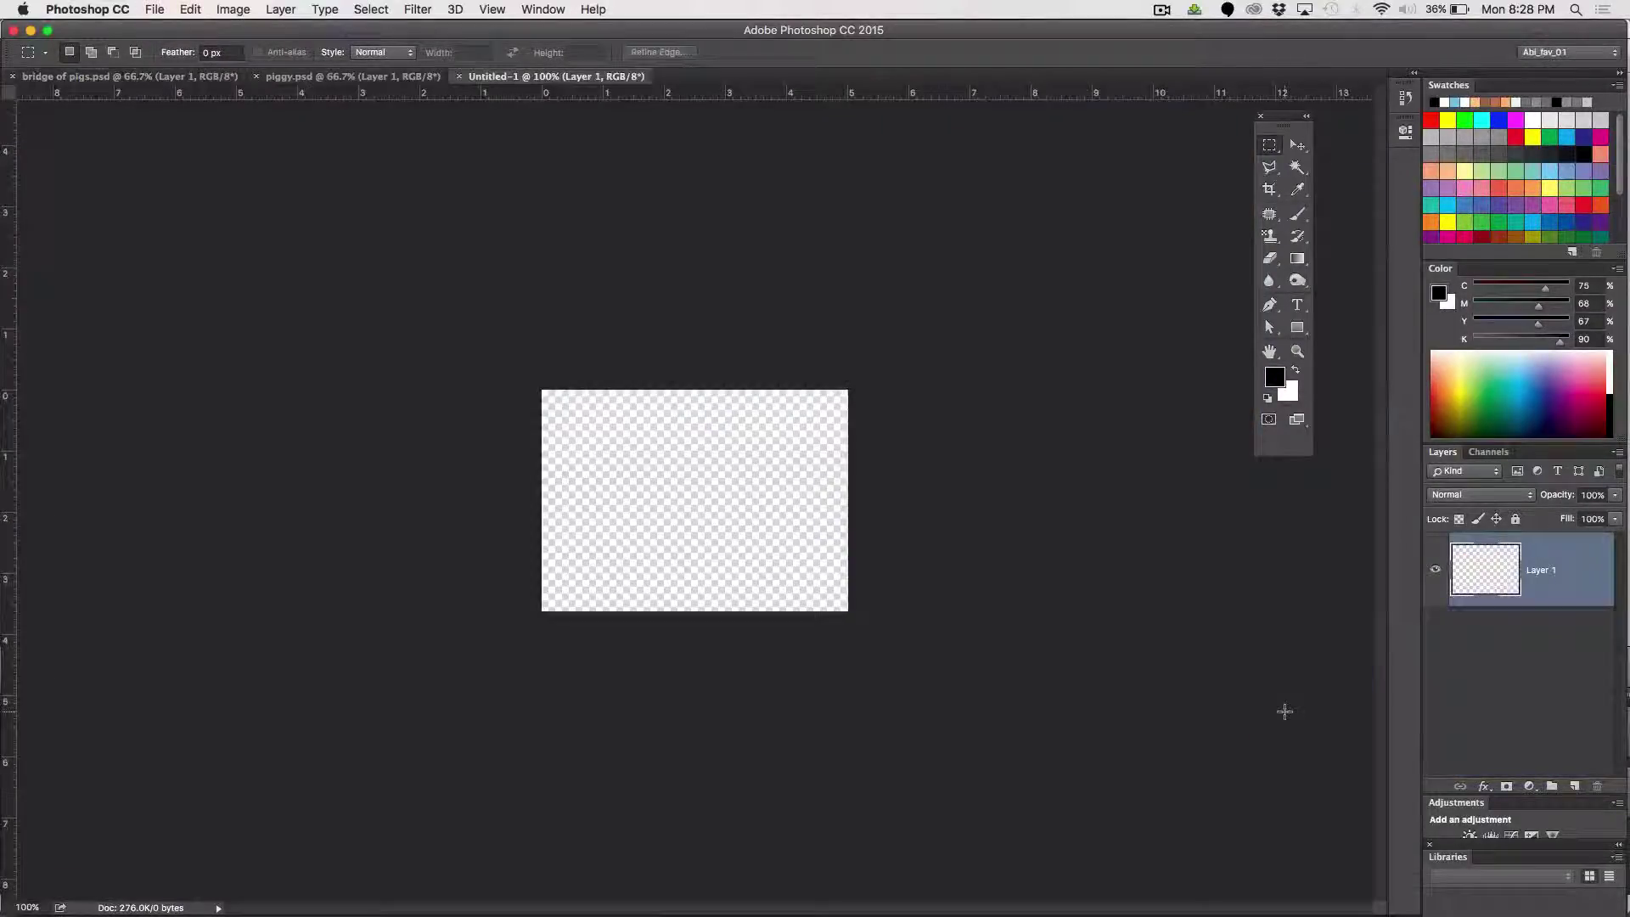
key("ctrl+v")
Save the new color sample document to the Desktop as colorz.psd in Photoshop format
left_click(153, 9)
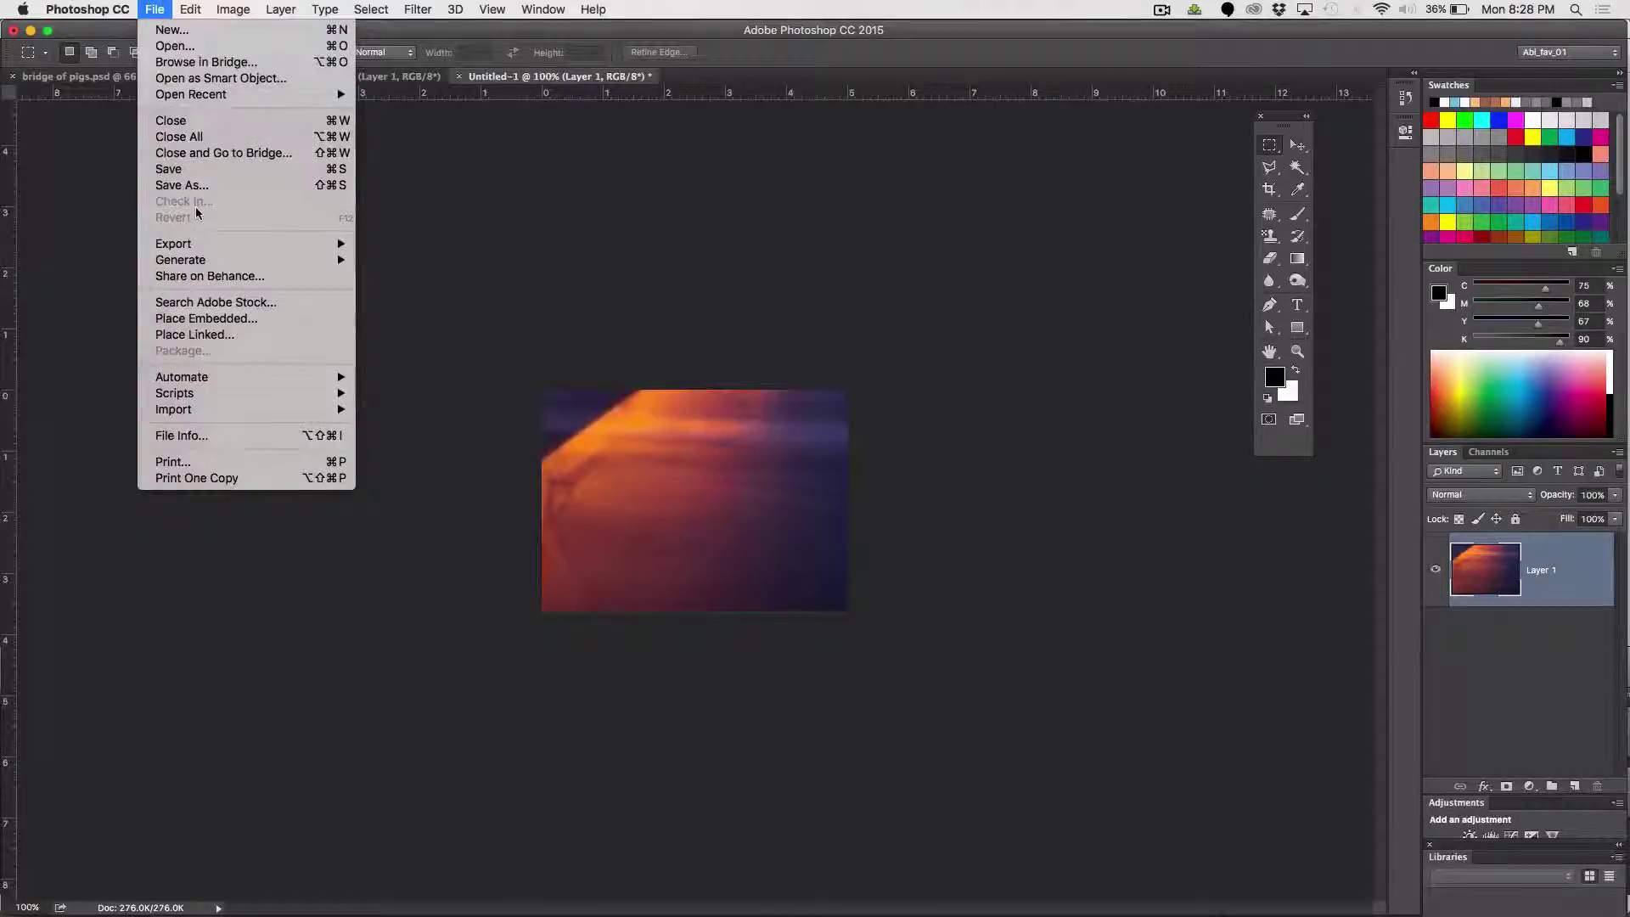
left_click(179, 187)
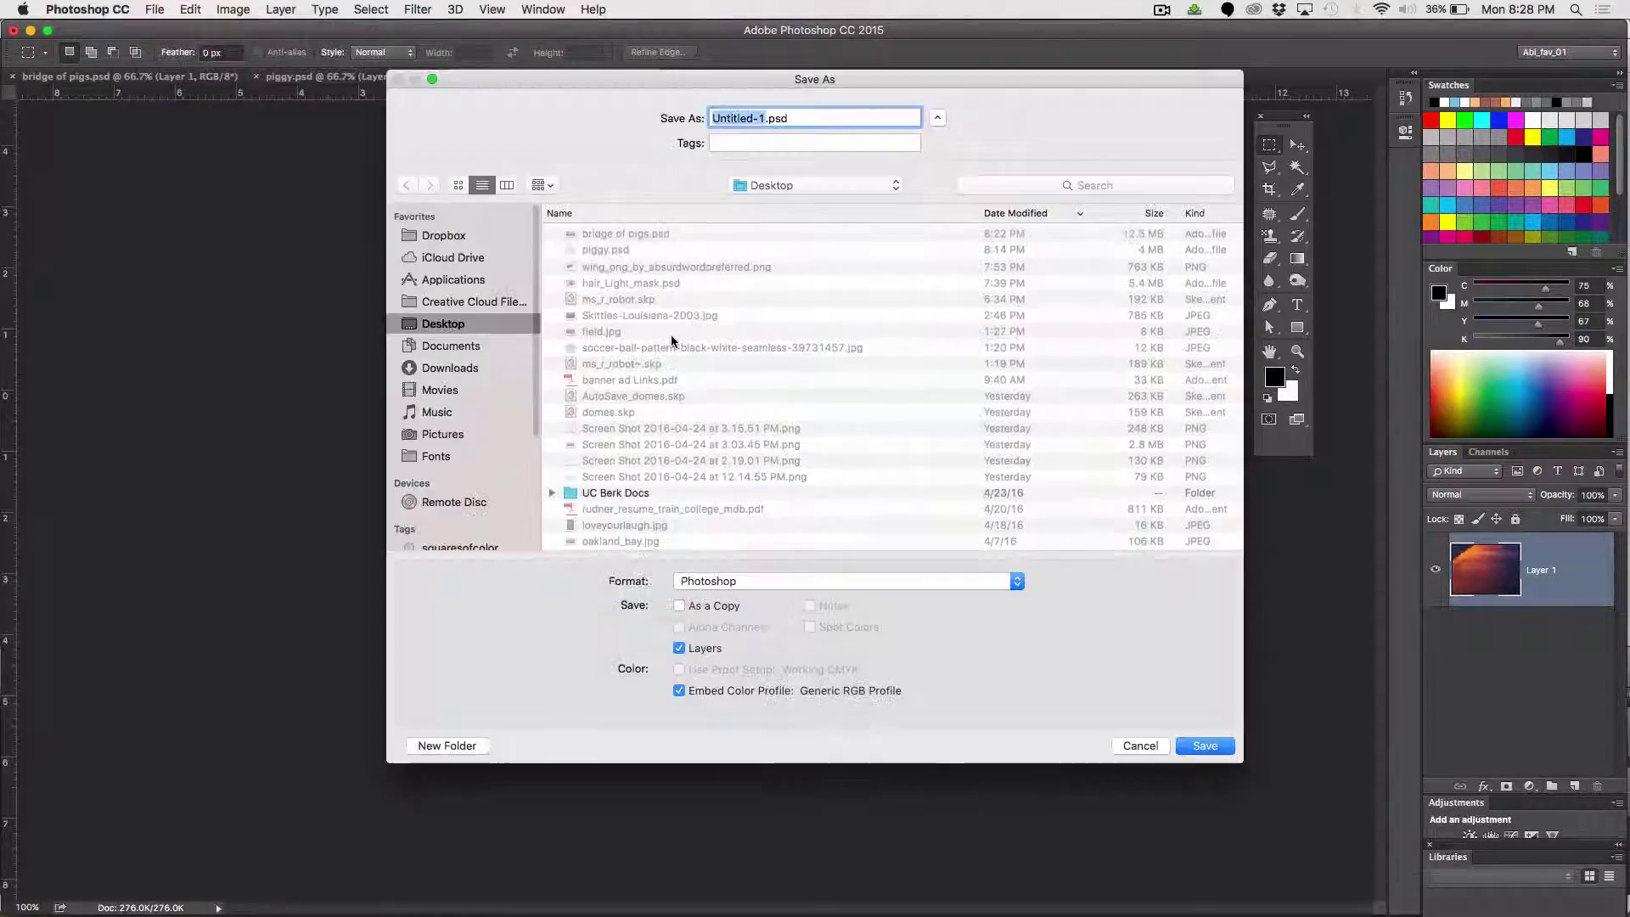
type("colorz")
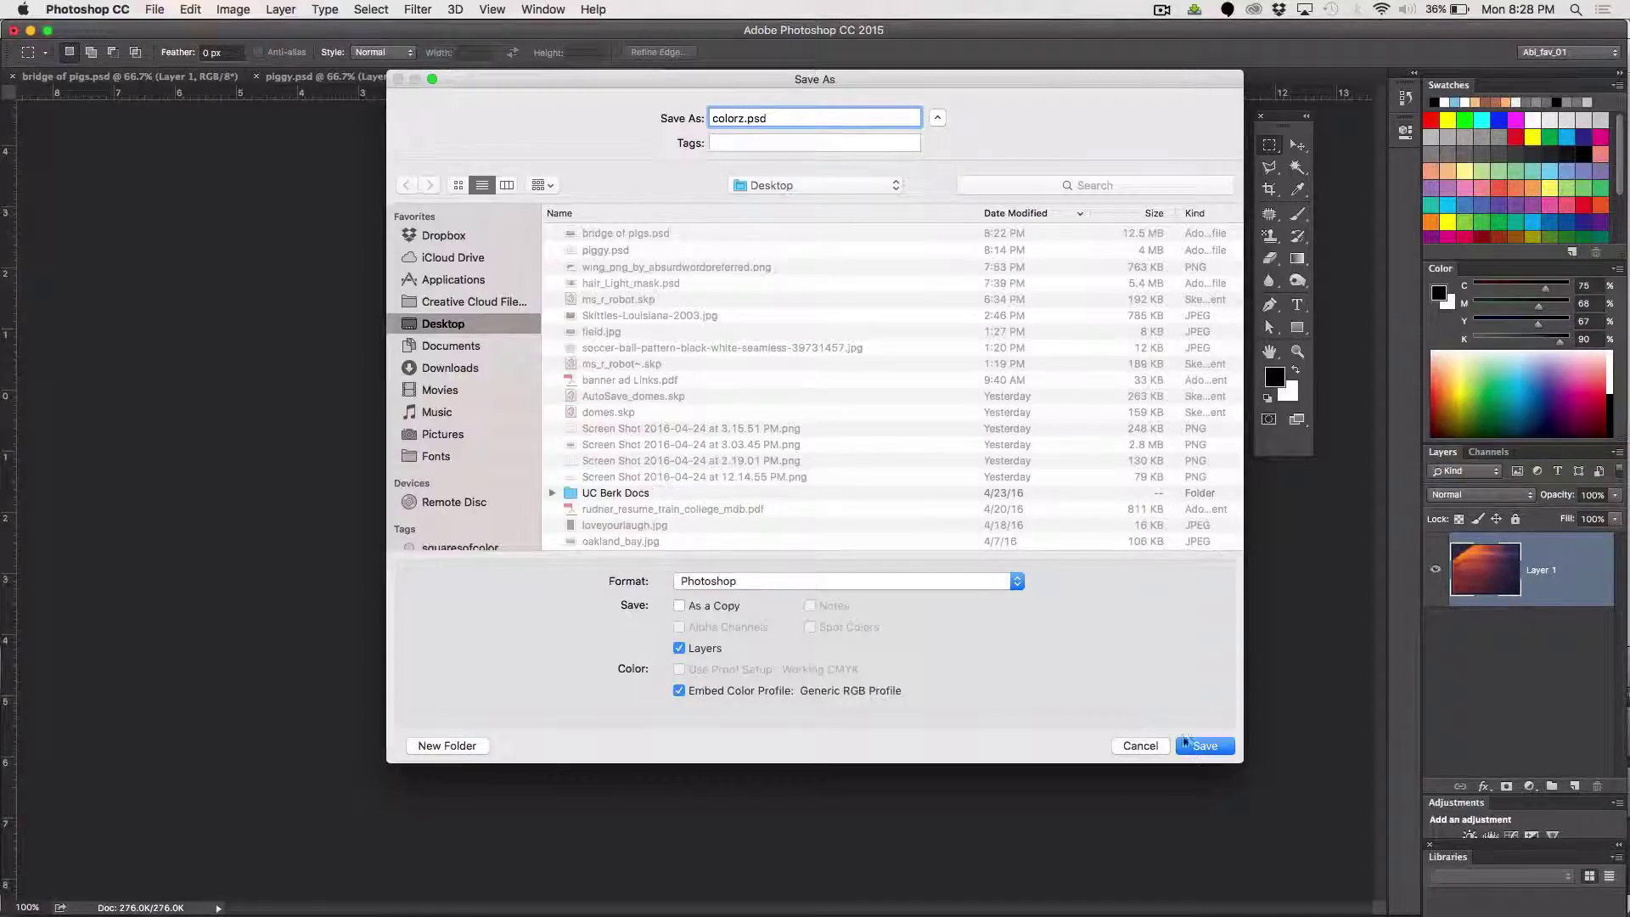
left_click(1187, 743)
key("Return")
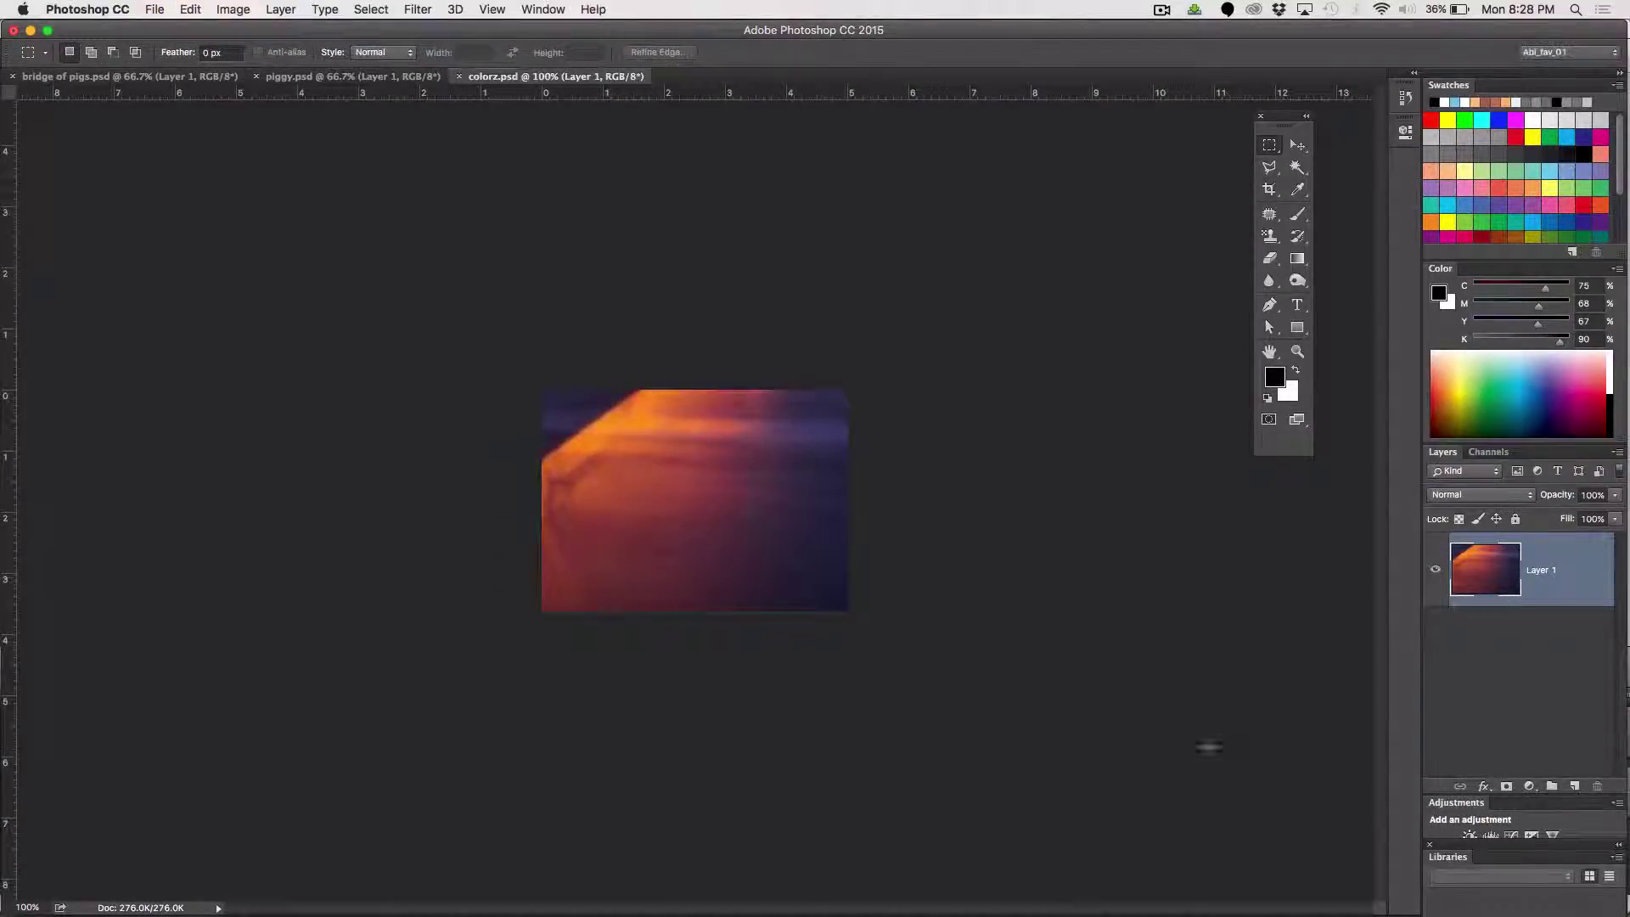
Try Match Color on the pig in piggy.psd with colorz.psd as the source
left_click(365, 77)
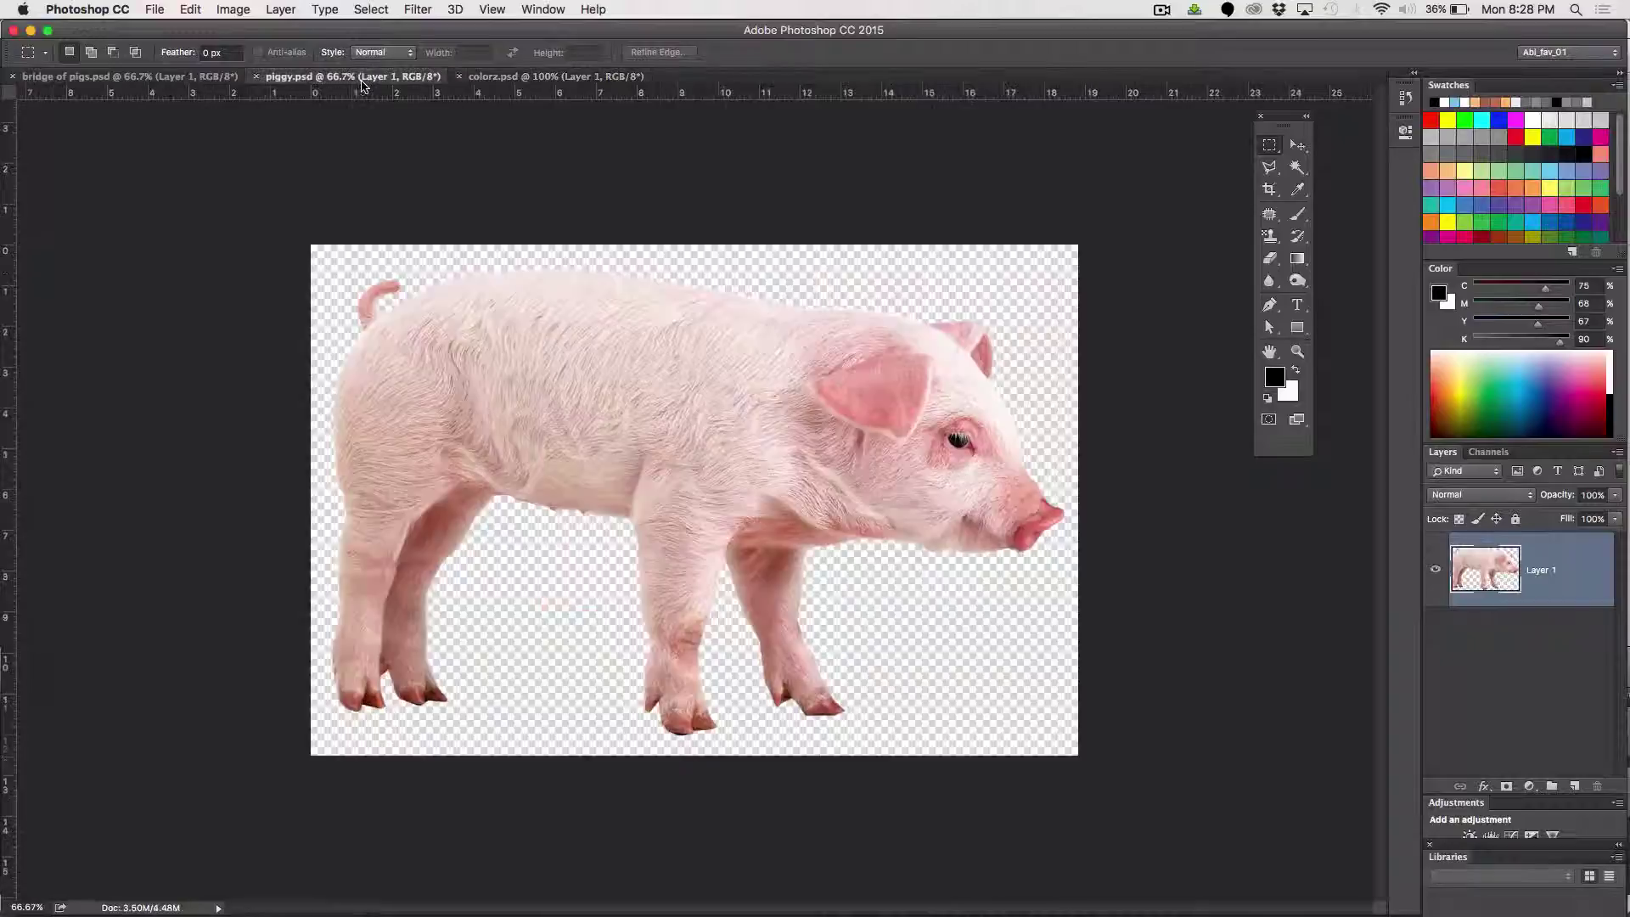
left_click(155, 9)
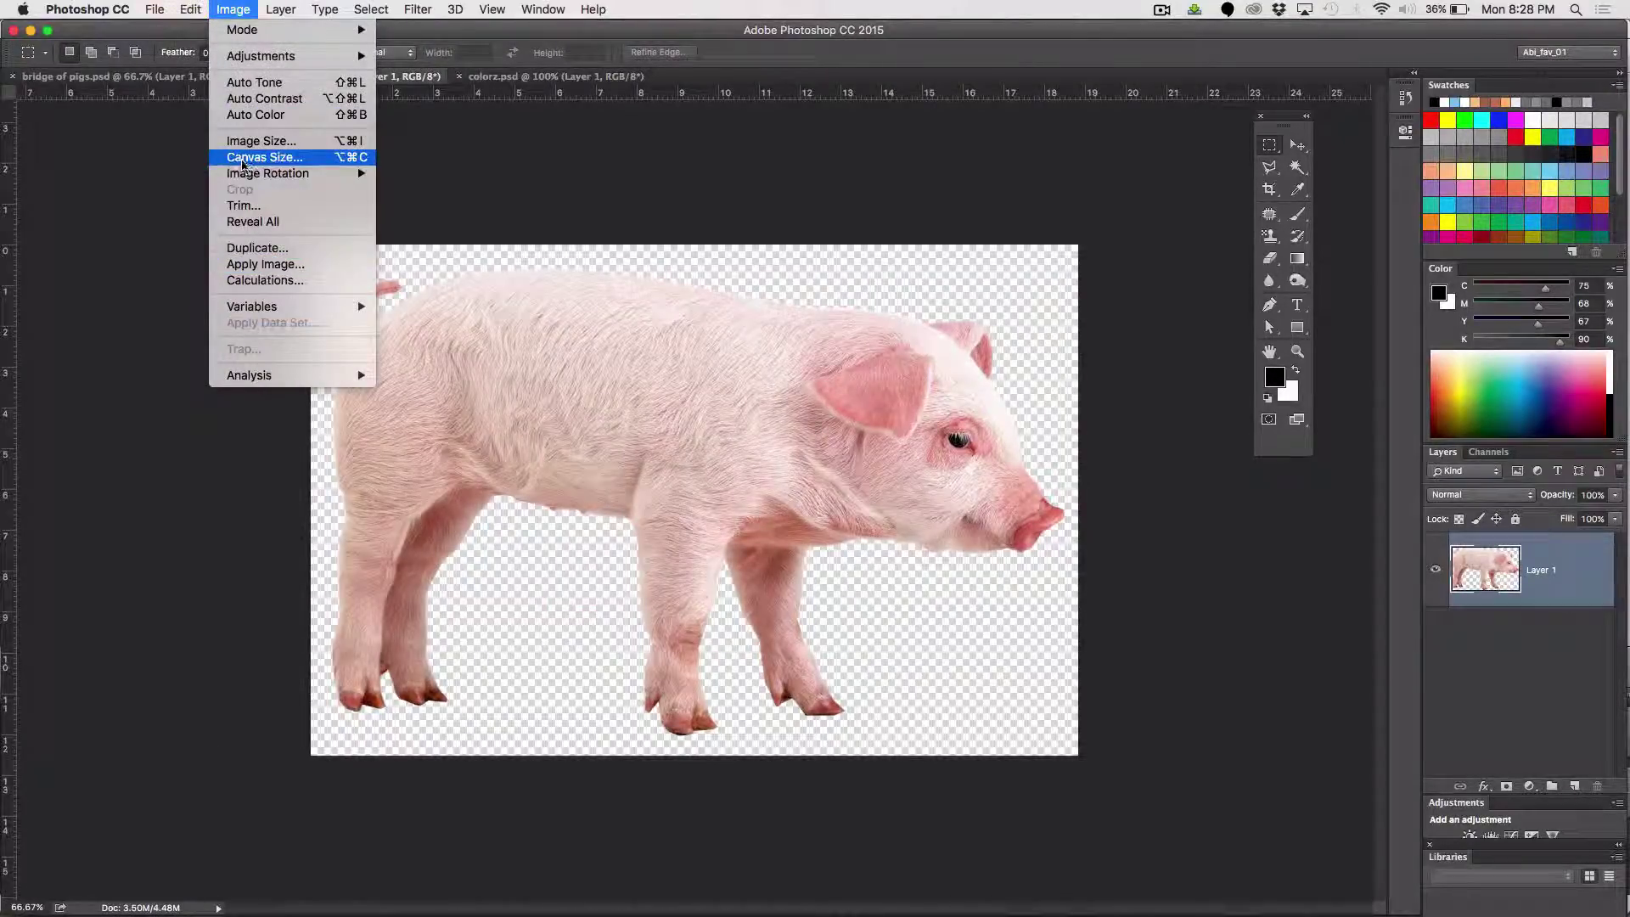
left_click(243, 159)
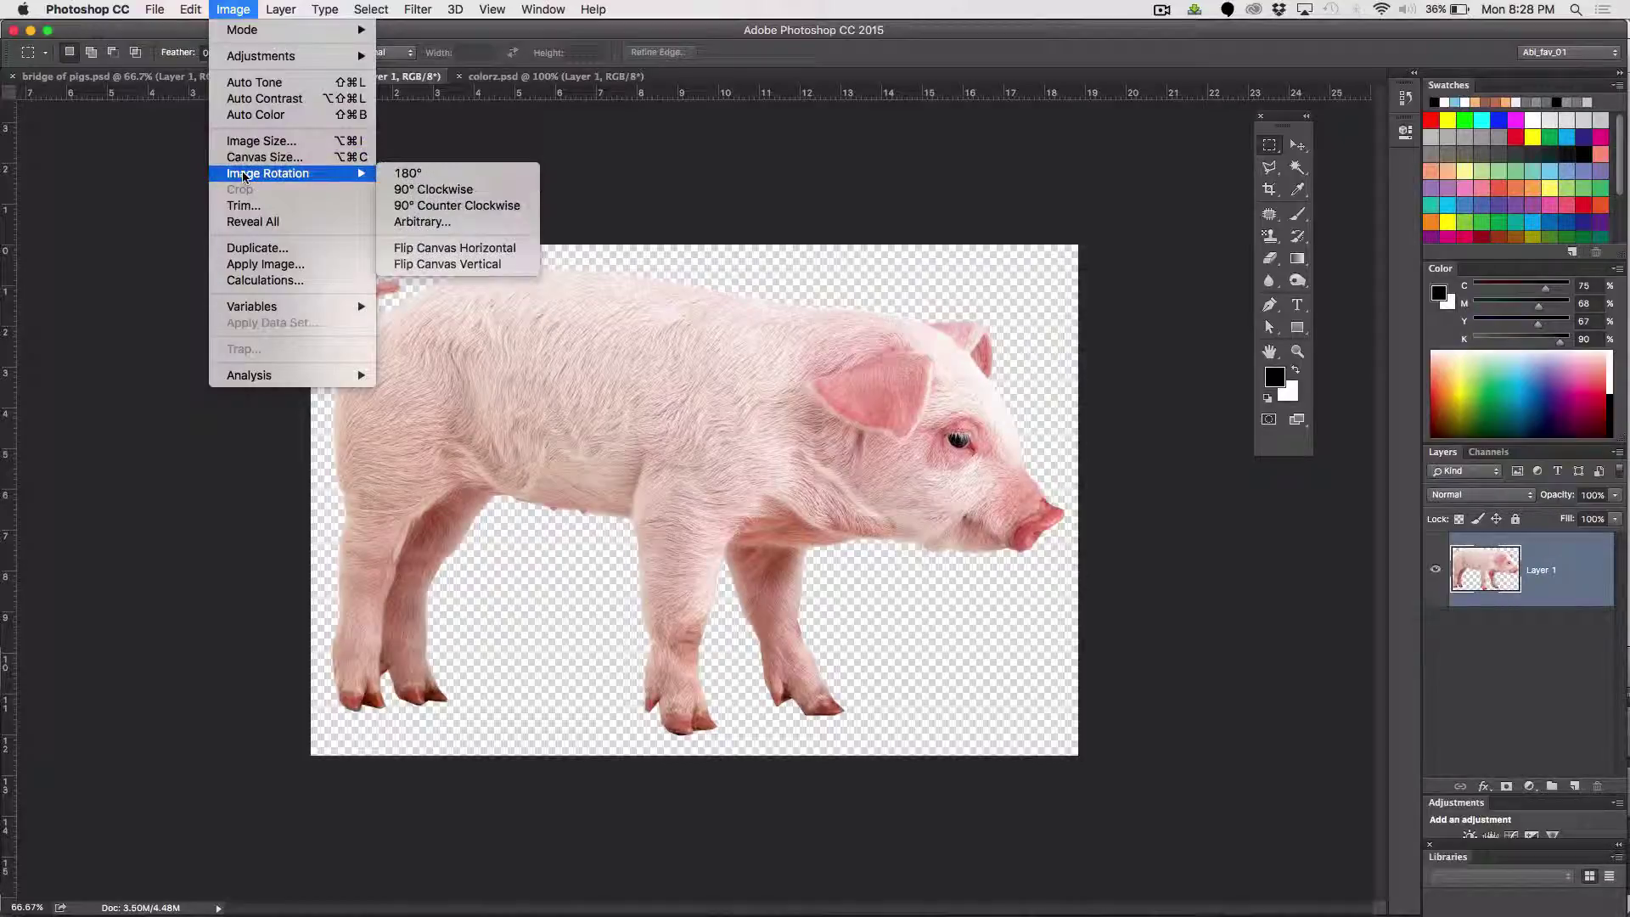
mouse_move(254, 55)
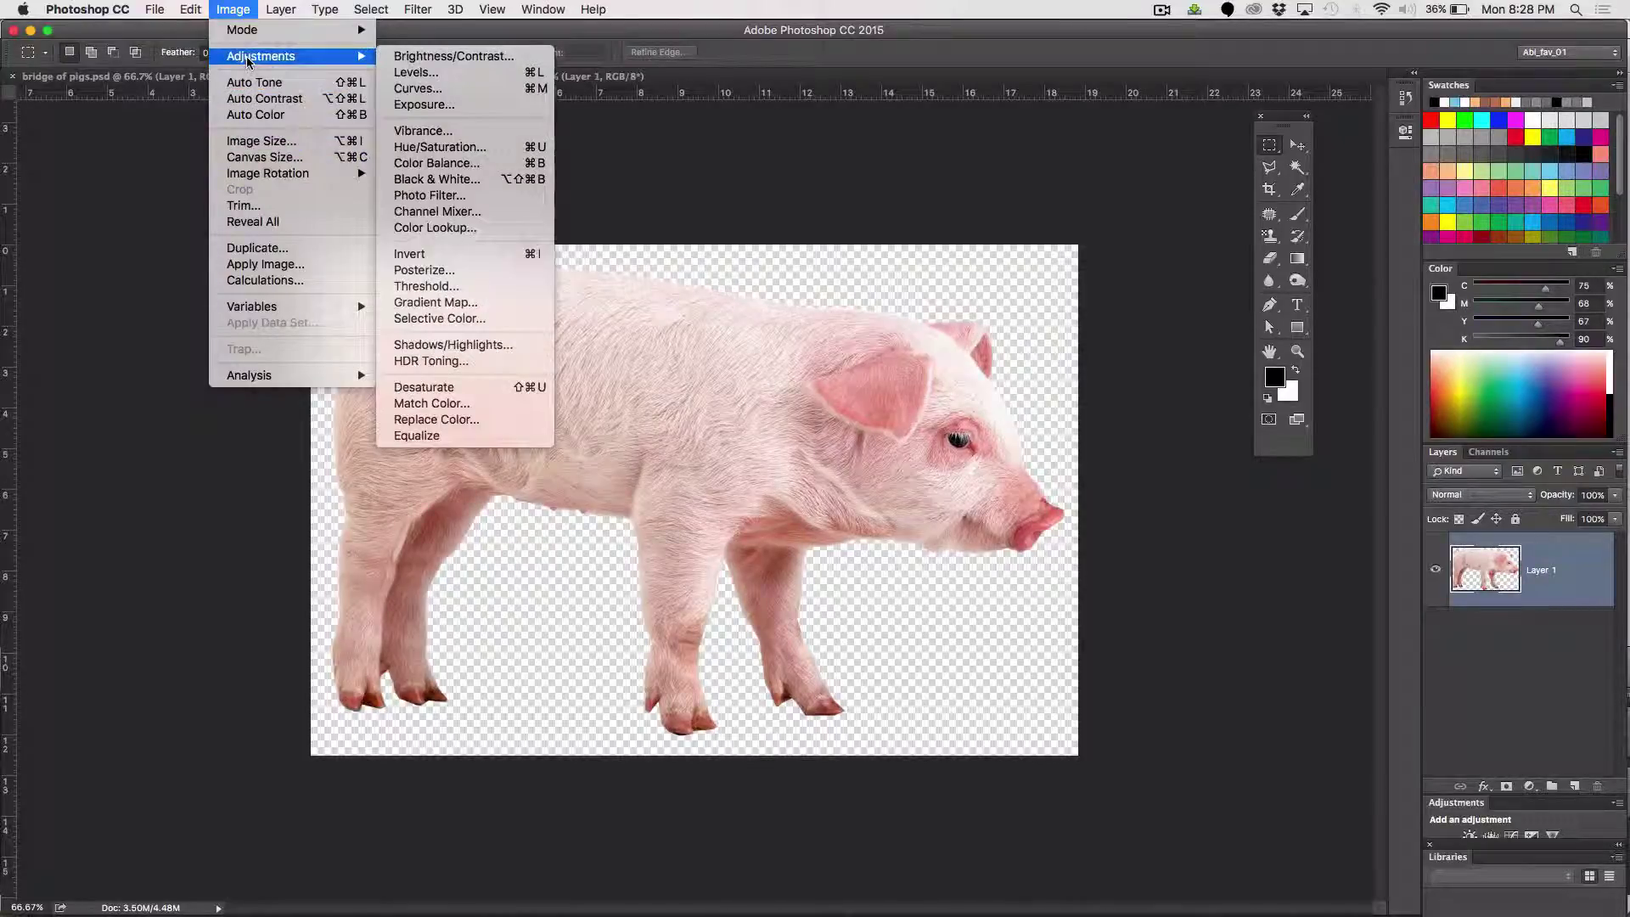
left_click(429, 404)
left_click(1191, 416)
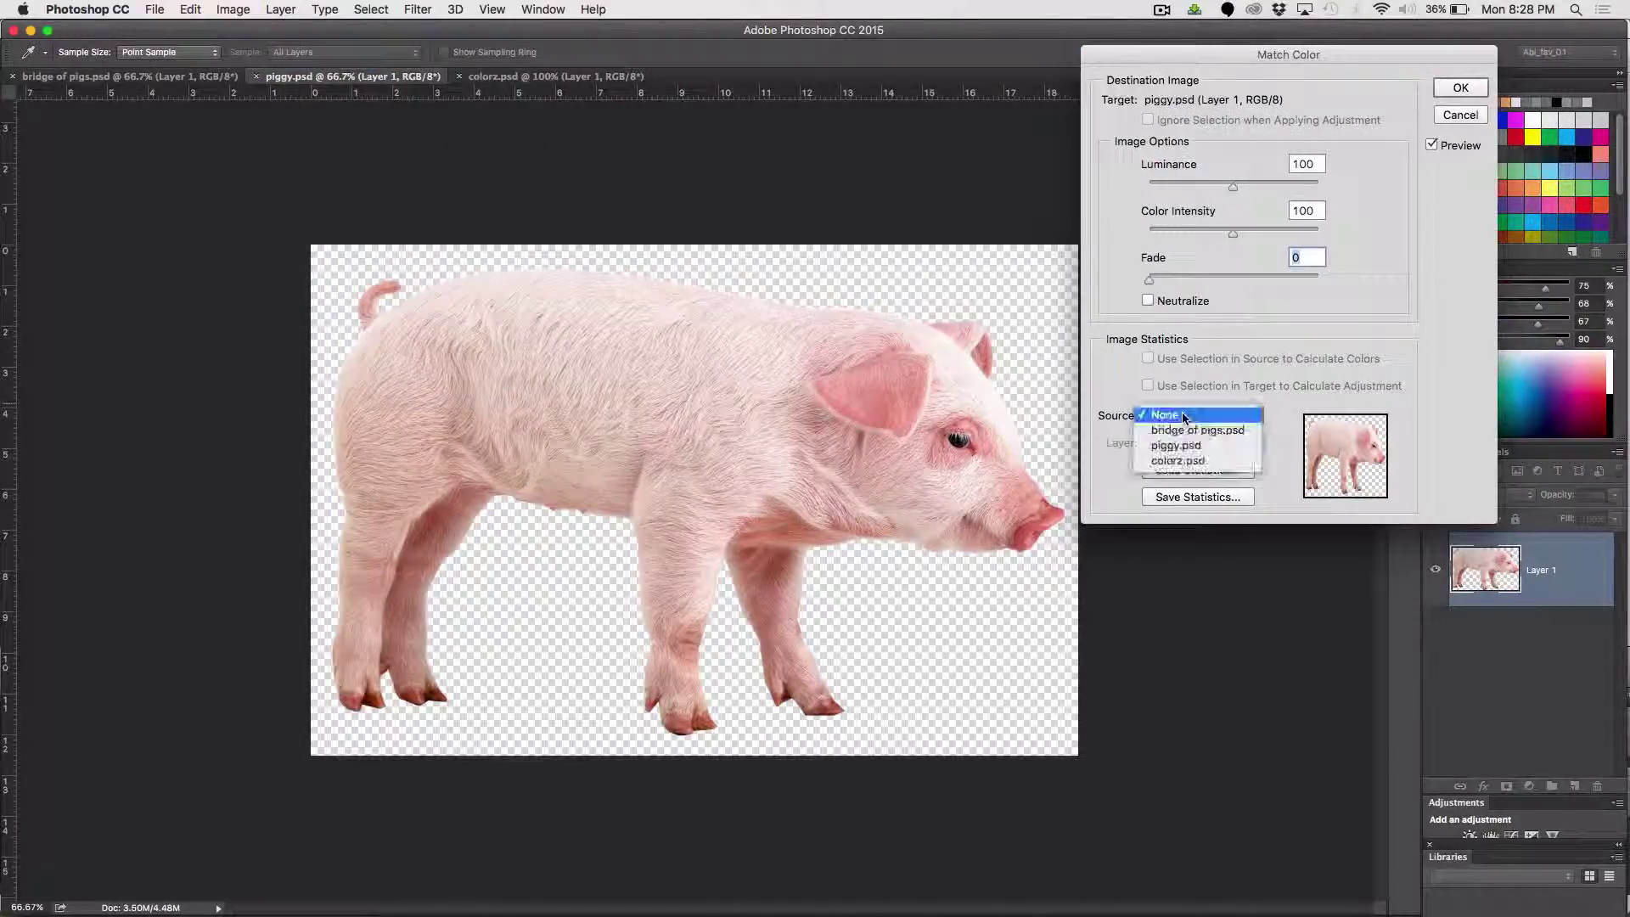
left_click(1181, 460)
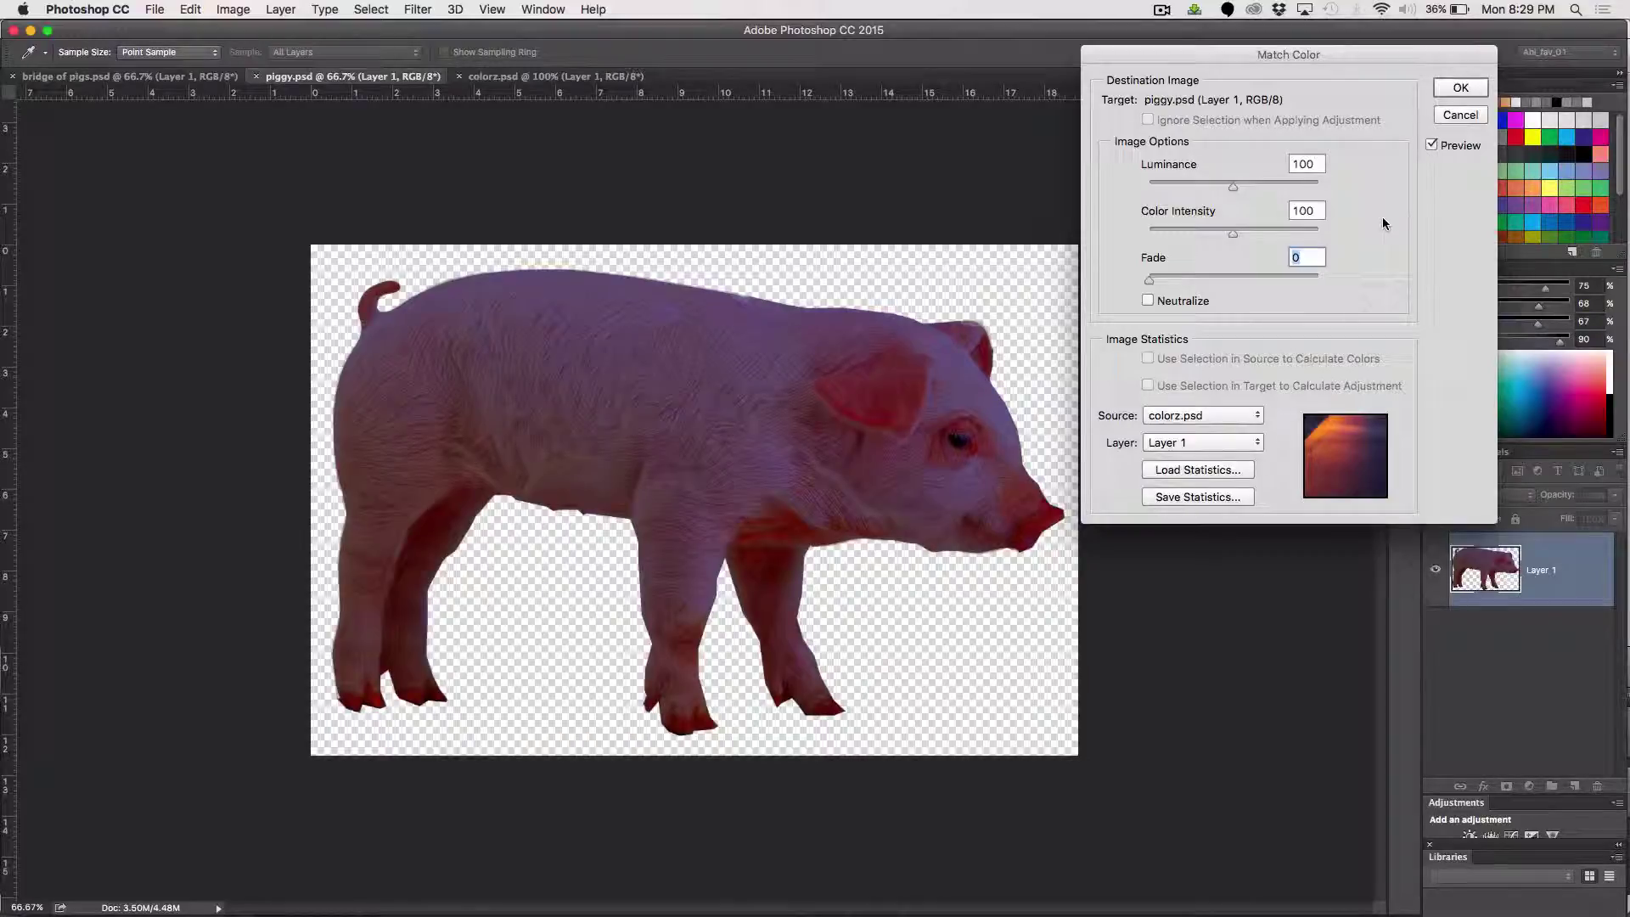
Try the color match with Color Intensity 28 and Luminance 200
left_click_drag(1233, 233, 1174, 235)
left_click_drag(1246, 188, 1327, 188)
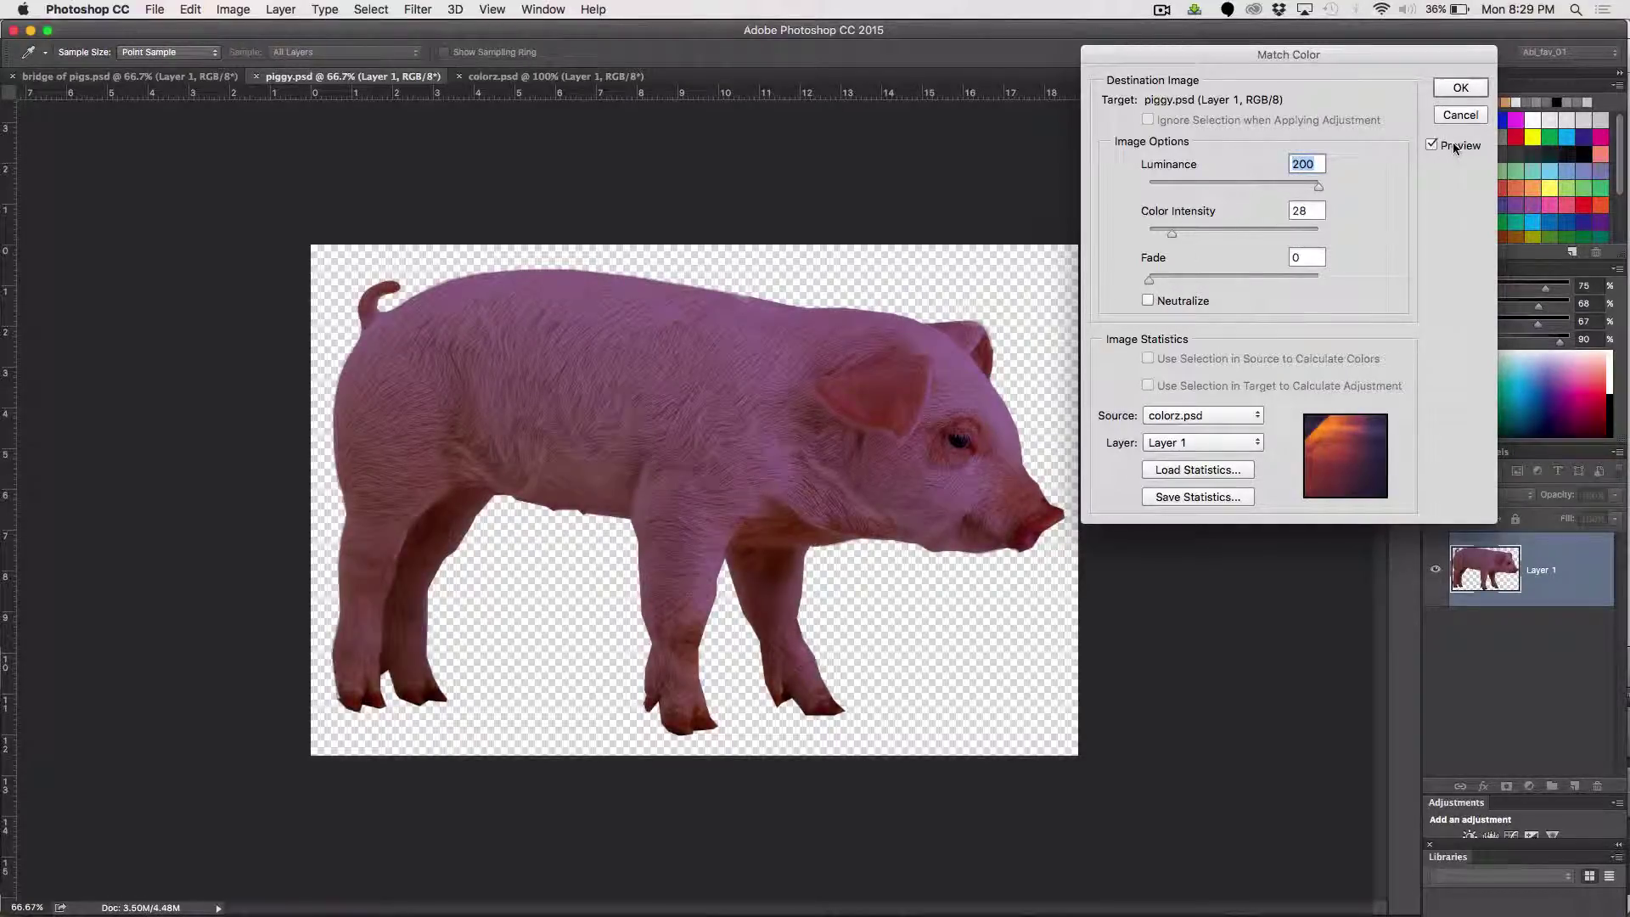
left_click(1460, 116)
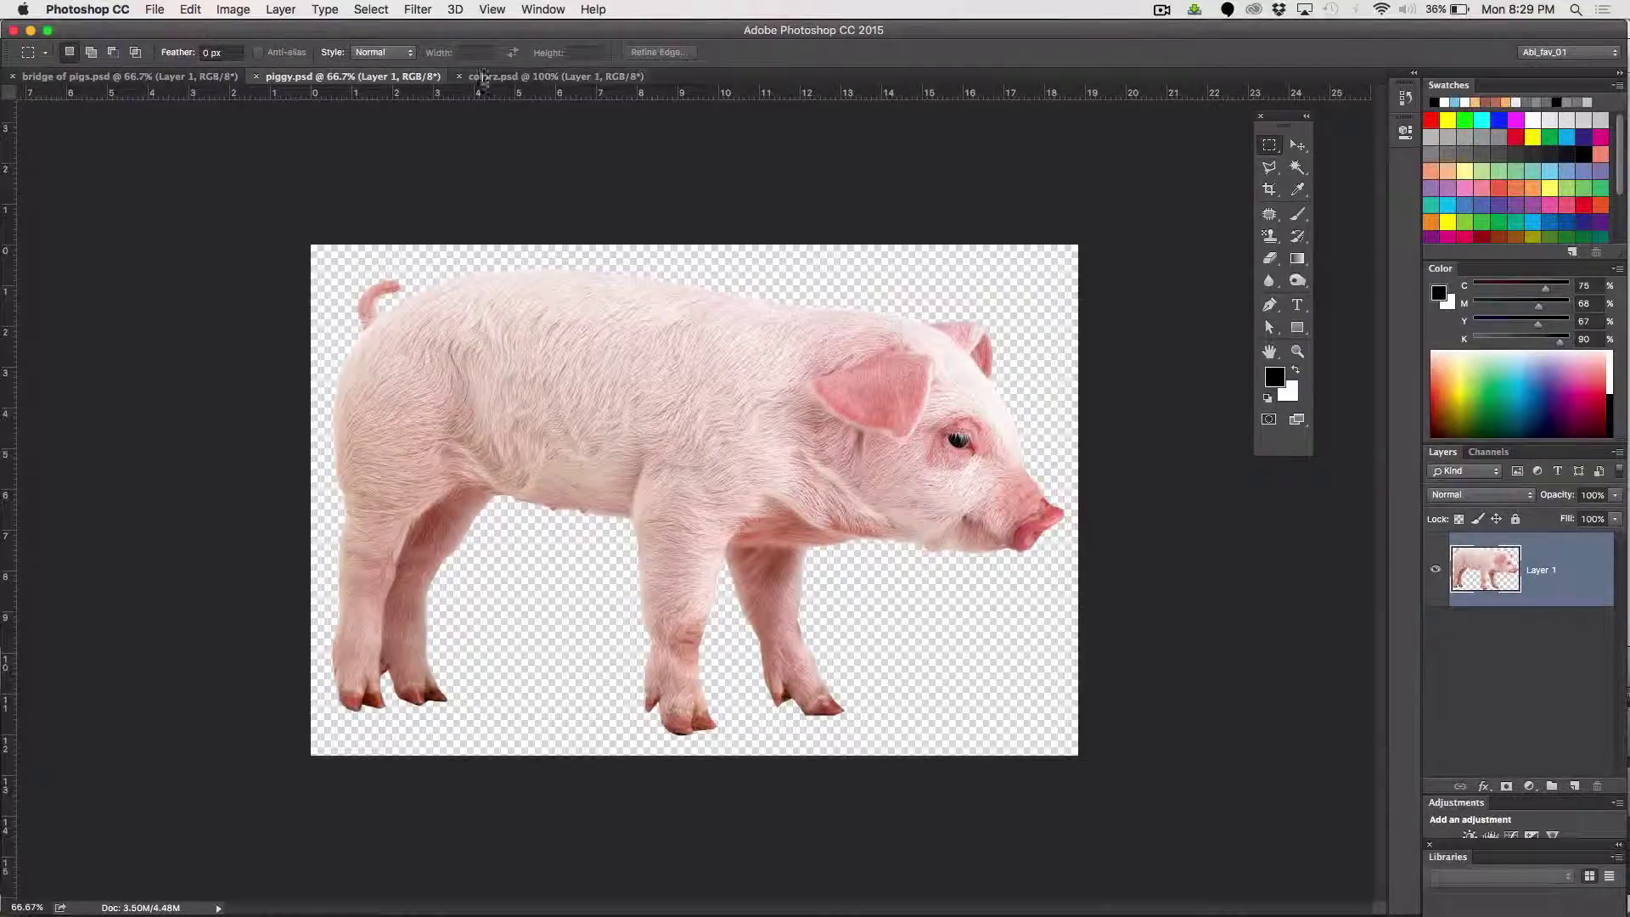
Copy a wide rectangle of mostly dark blue water with an orange edge from bridge of pigs.psd into a new document
left_click(128, 83)
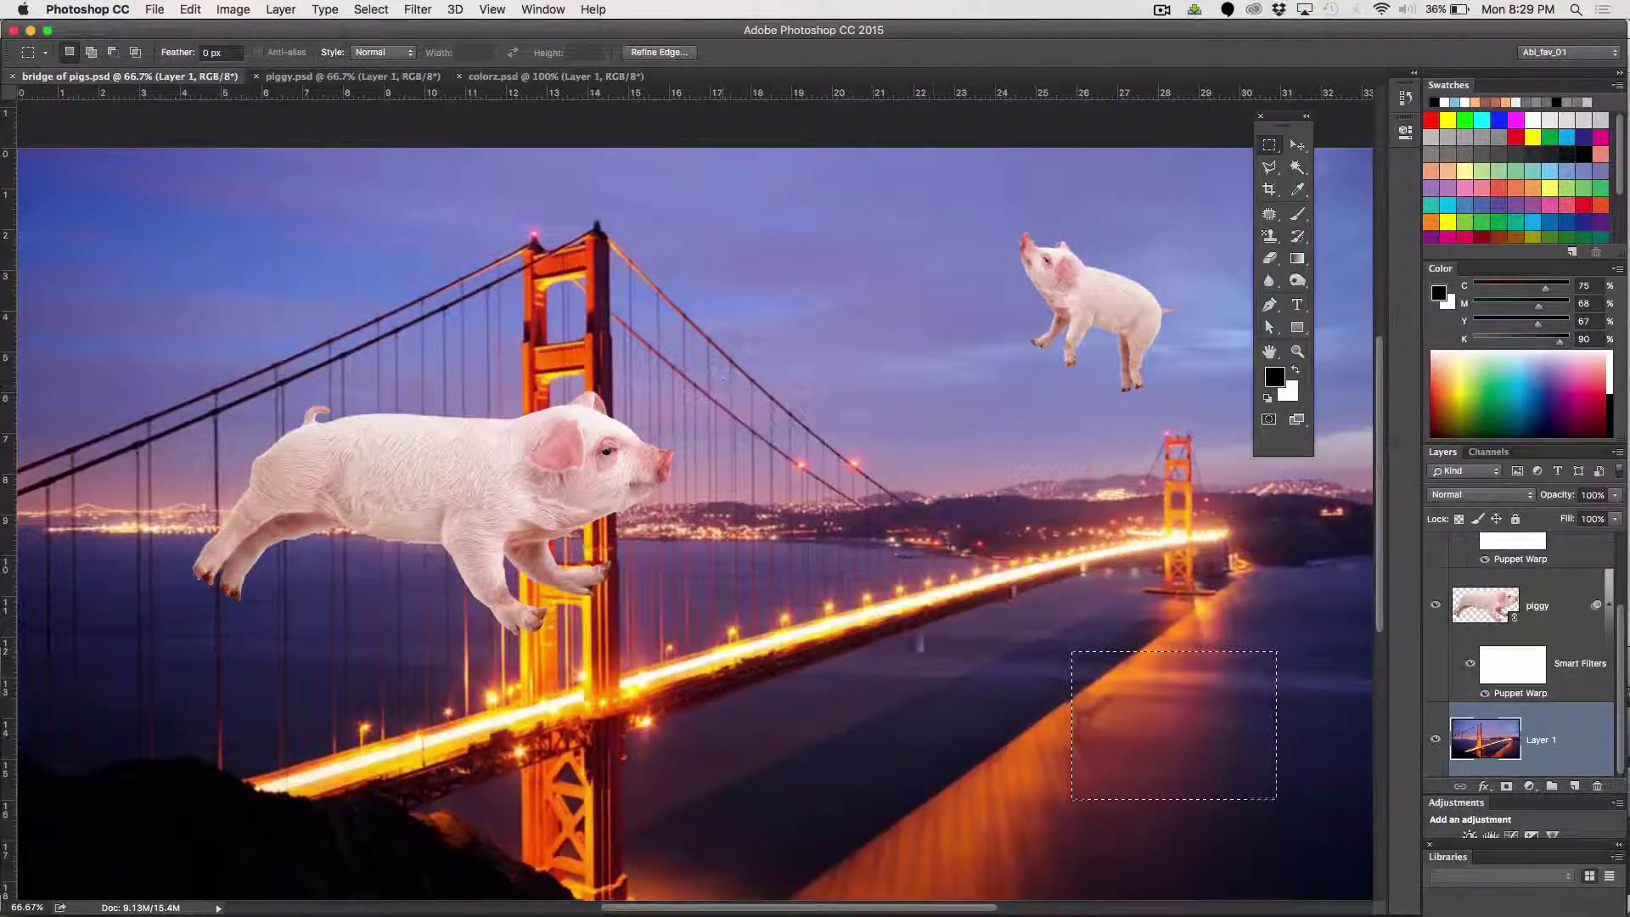
left_click(1297, 755)
left_click_drag(1352, 678, 1156, 755)
mouse_move(1172, 909)
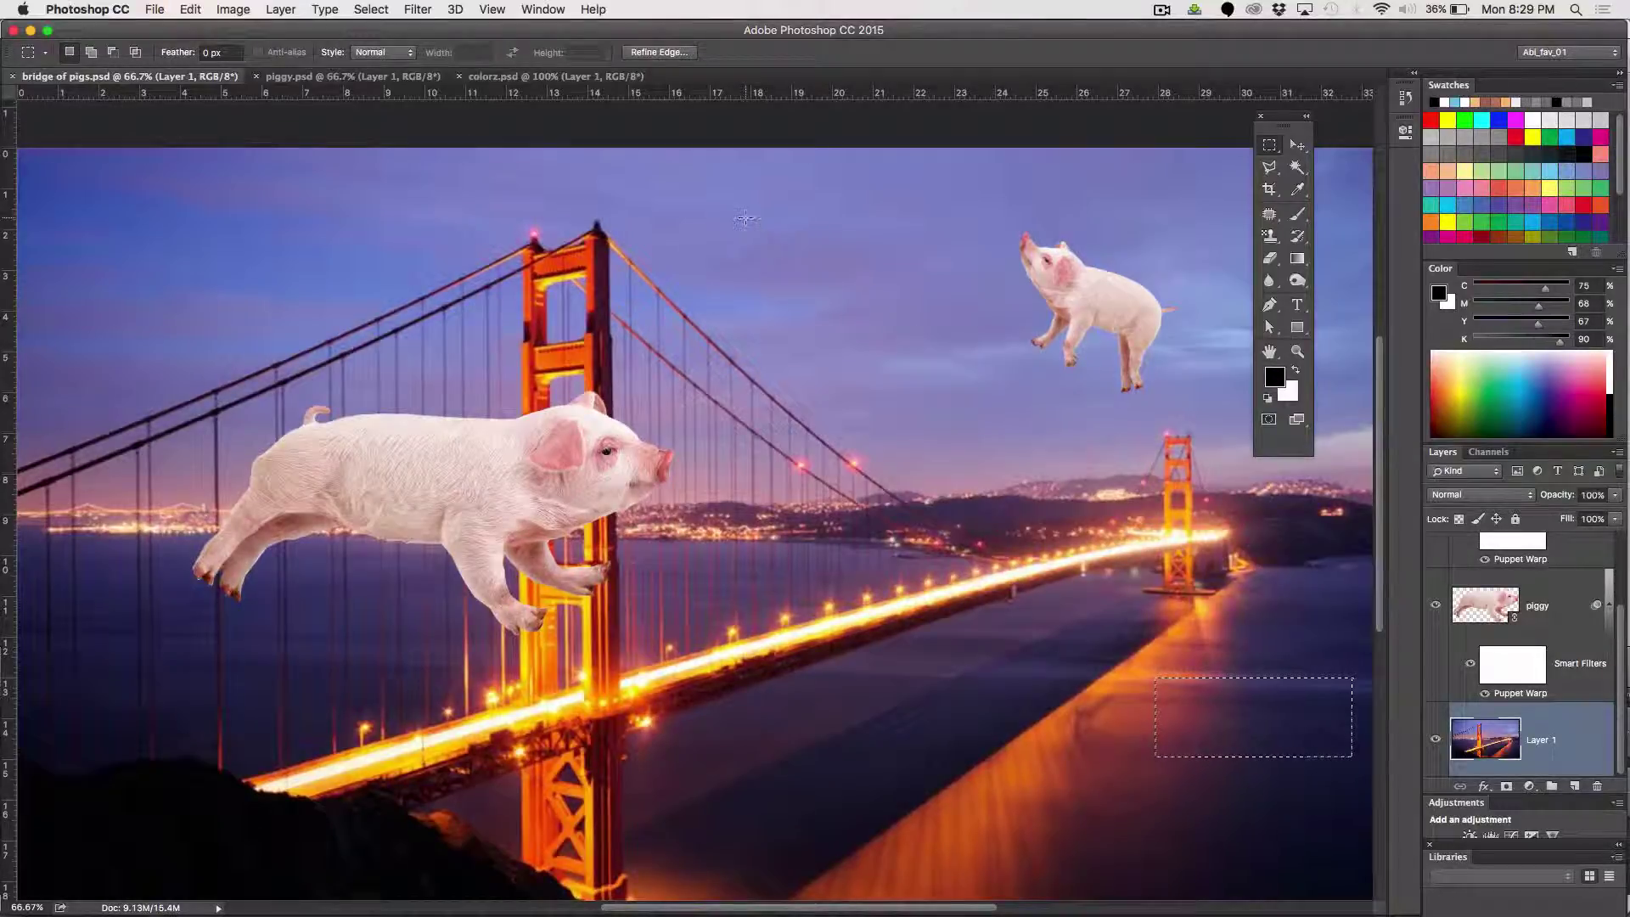
key("ctrl+n")
key("Return")
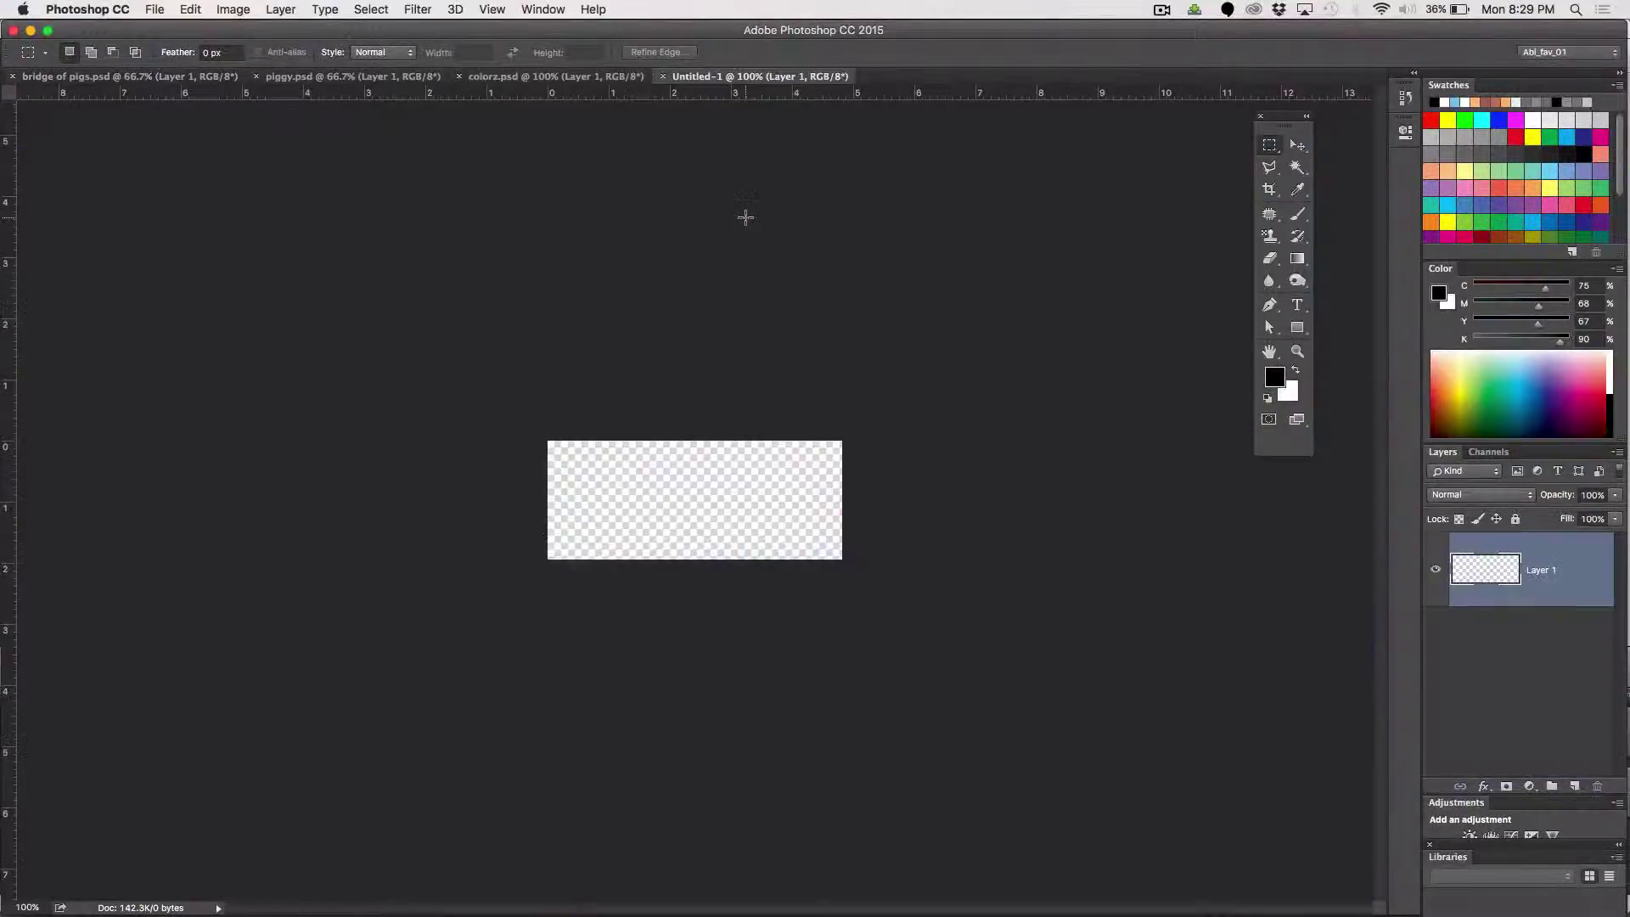
key("ctrl+v")
Save the second color sample to the Desktop as color2.psd in Photoshop format with Maximize Compatibility on
left_click(155, 10)
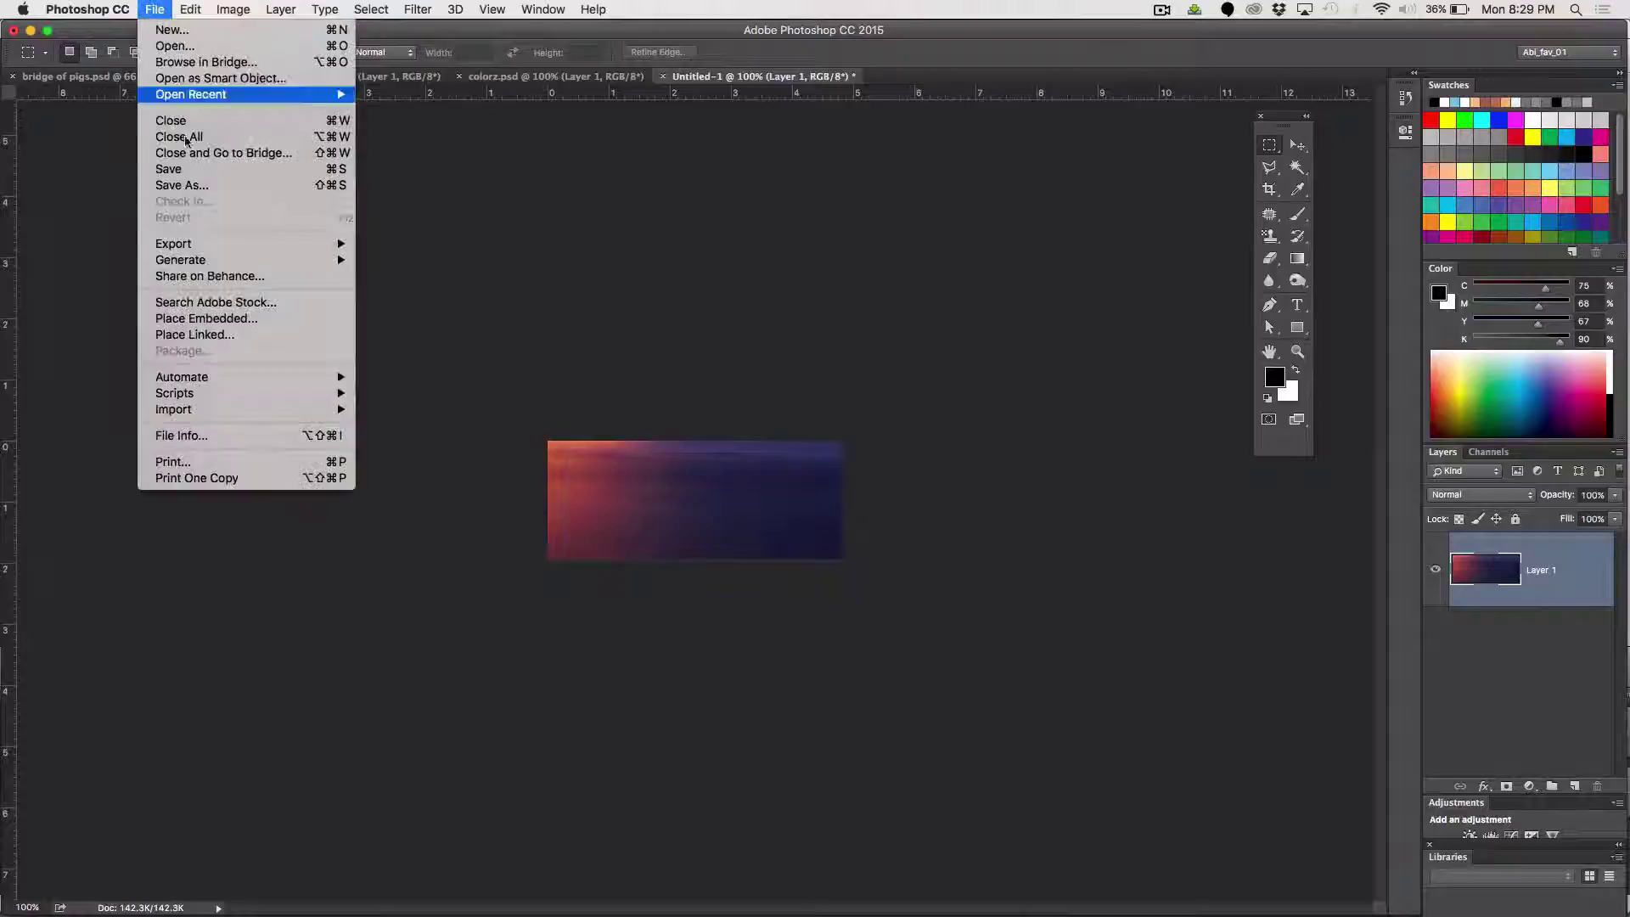
left_click(193, 185)
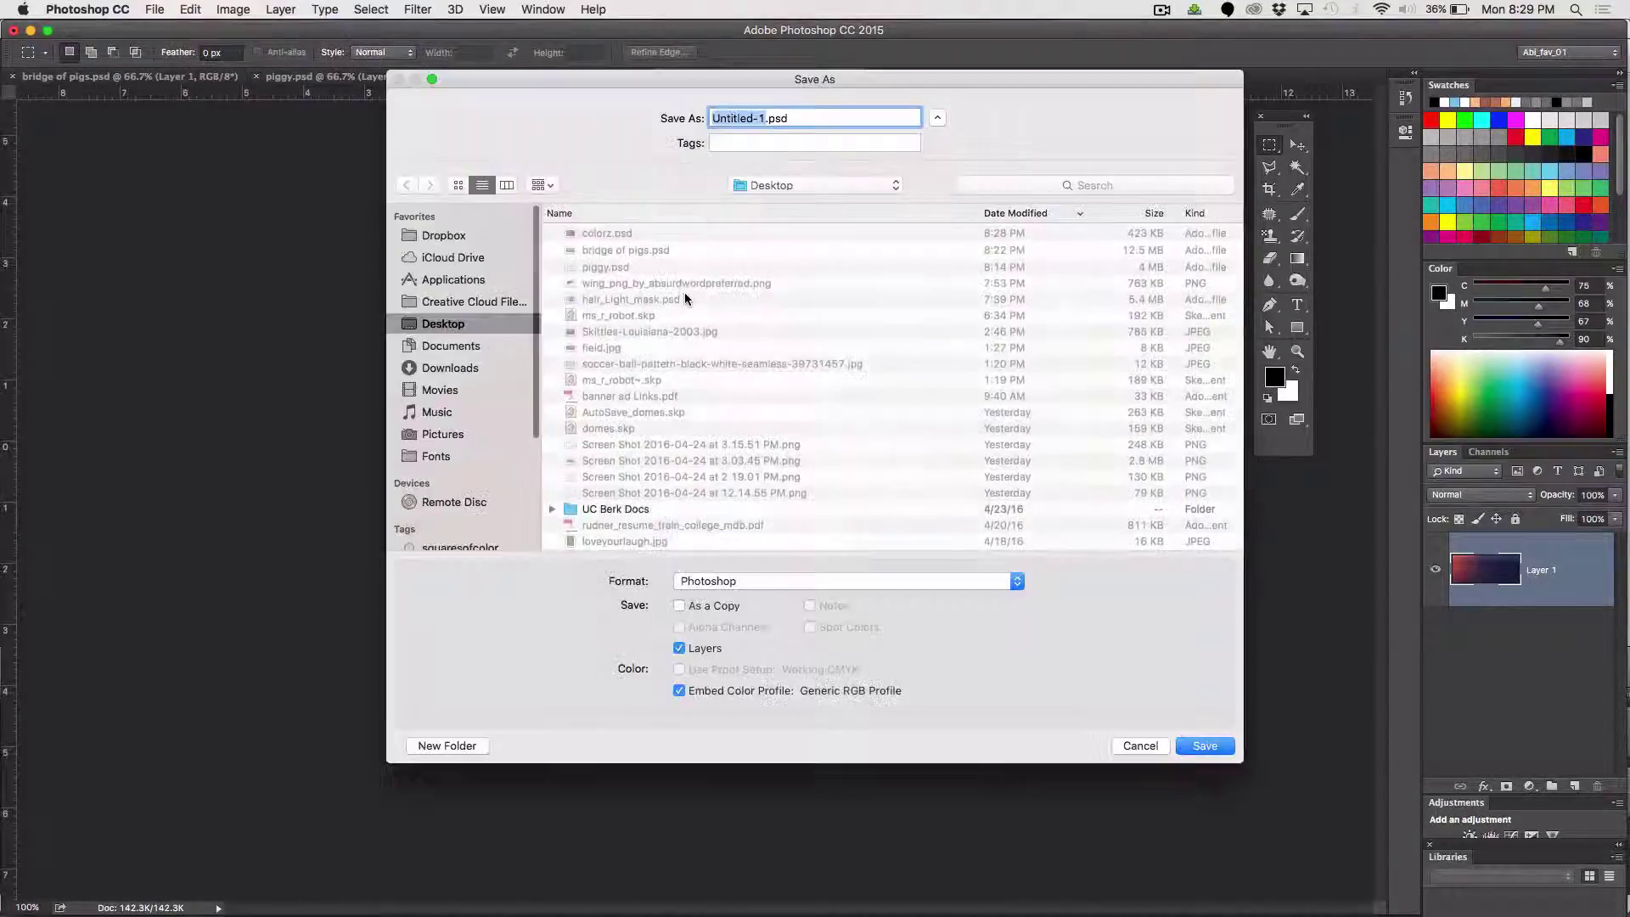
type("colo")
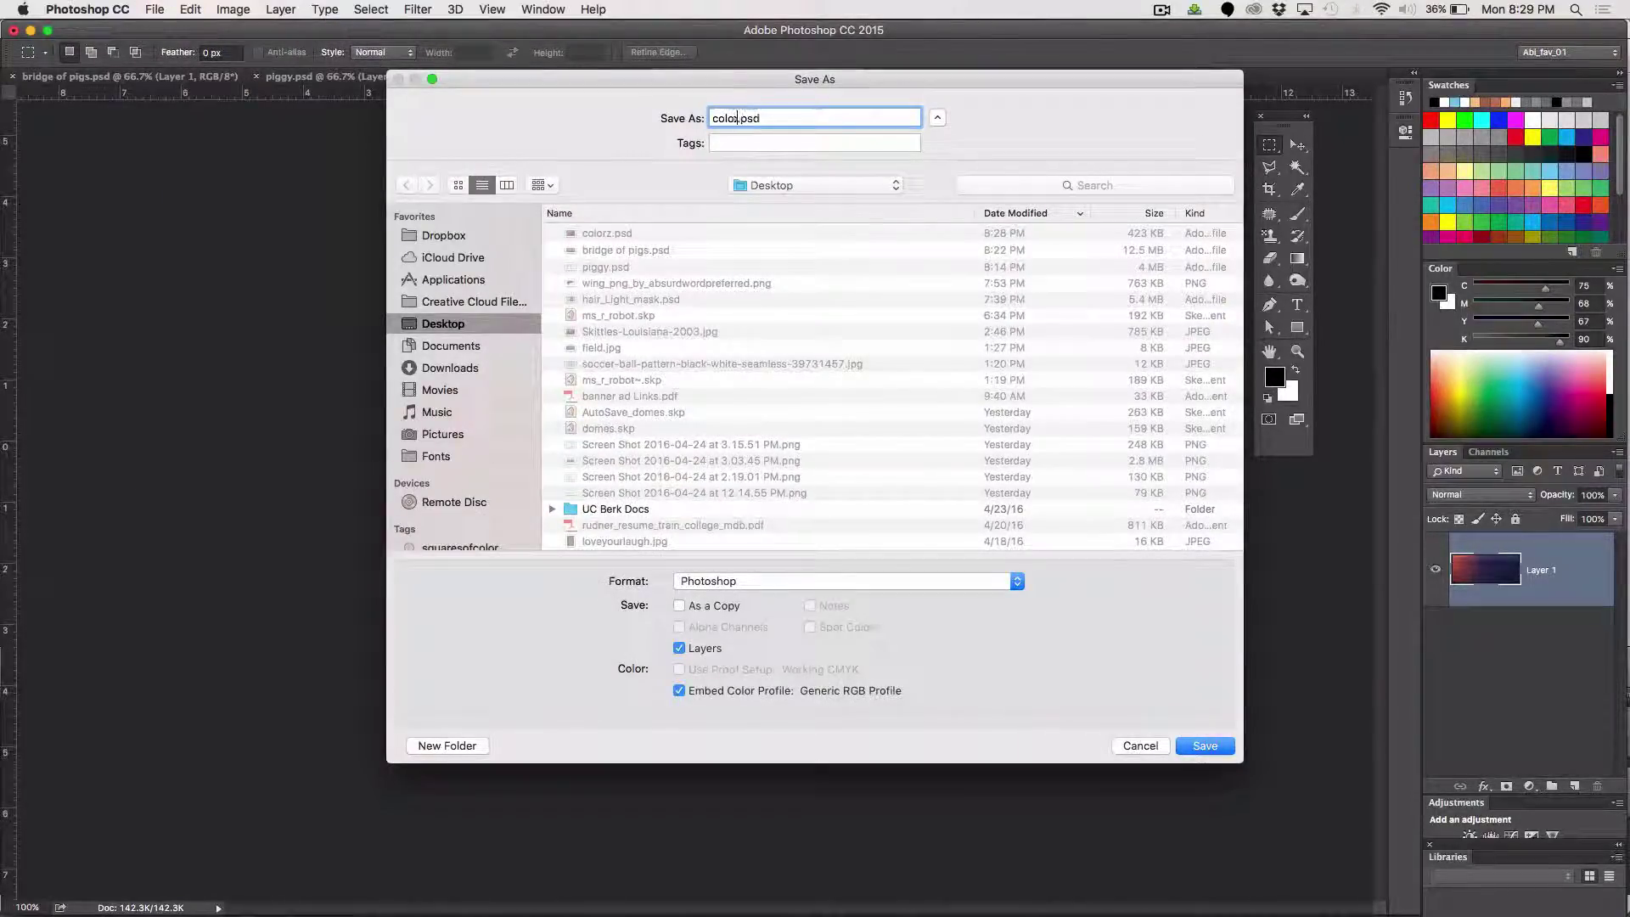
type("r2")
key("Return")
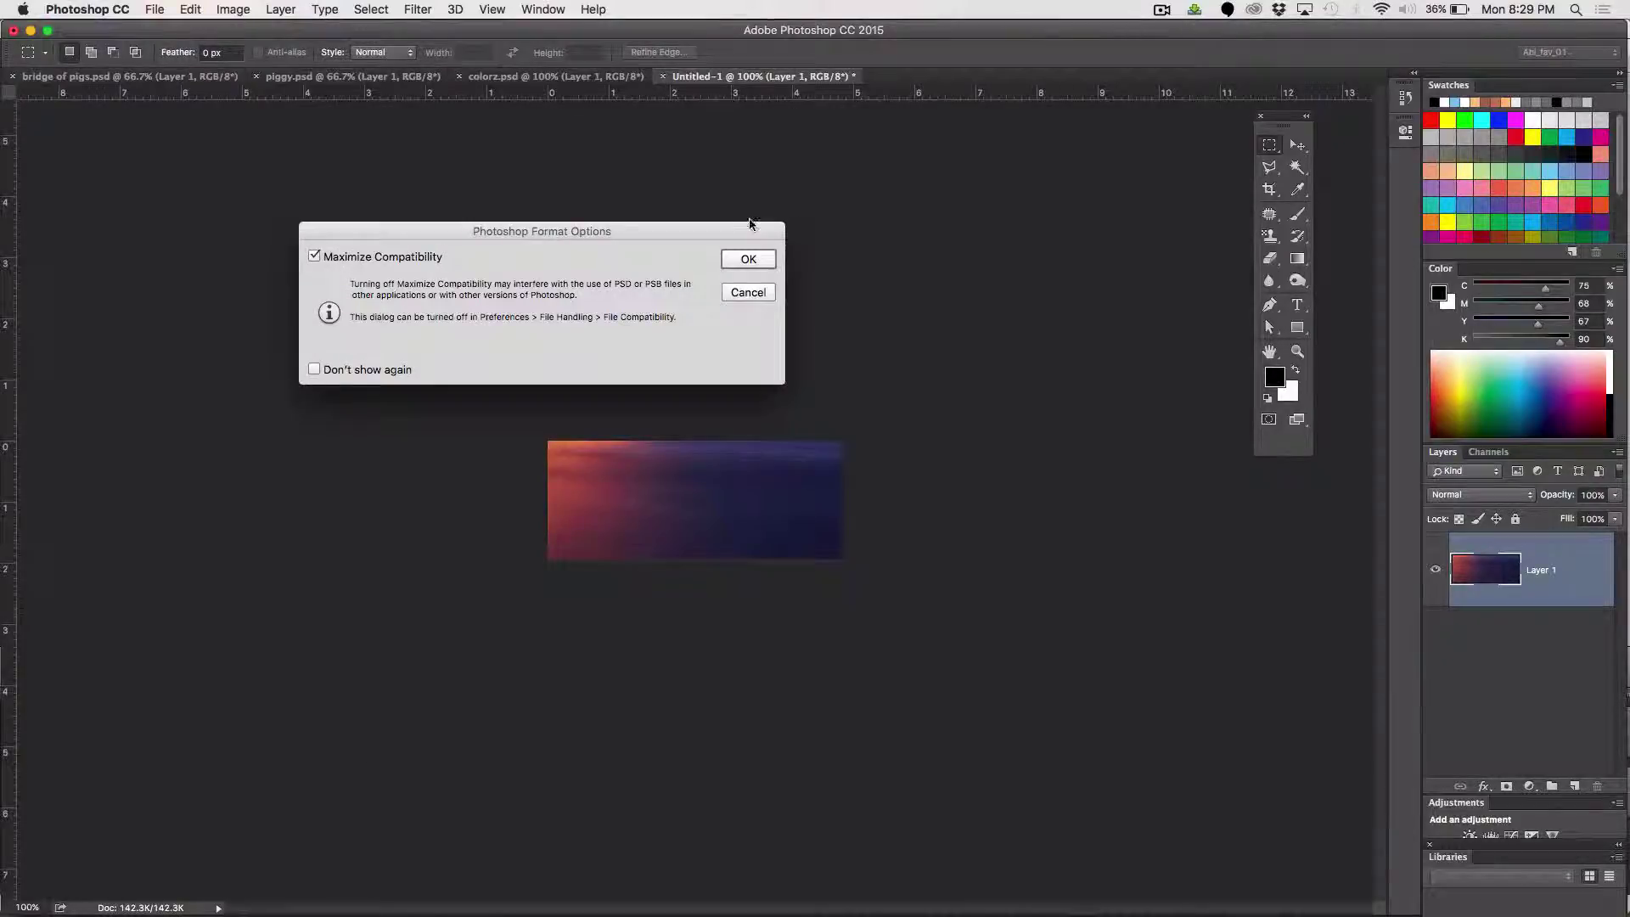
left_click(748, 260)
Try Match Color on the pig in piggy.psd with color2.psd as the source and Luminance 59
left_click(284, 76)
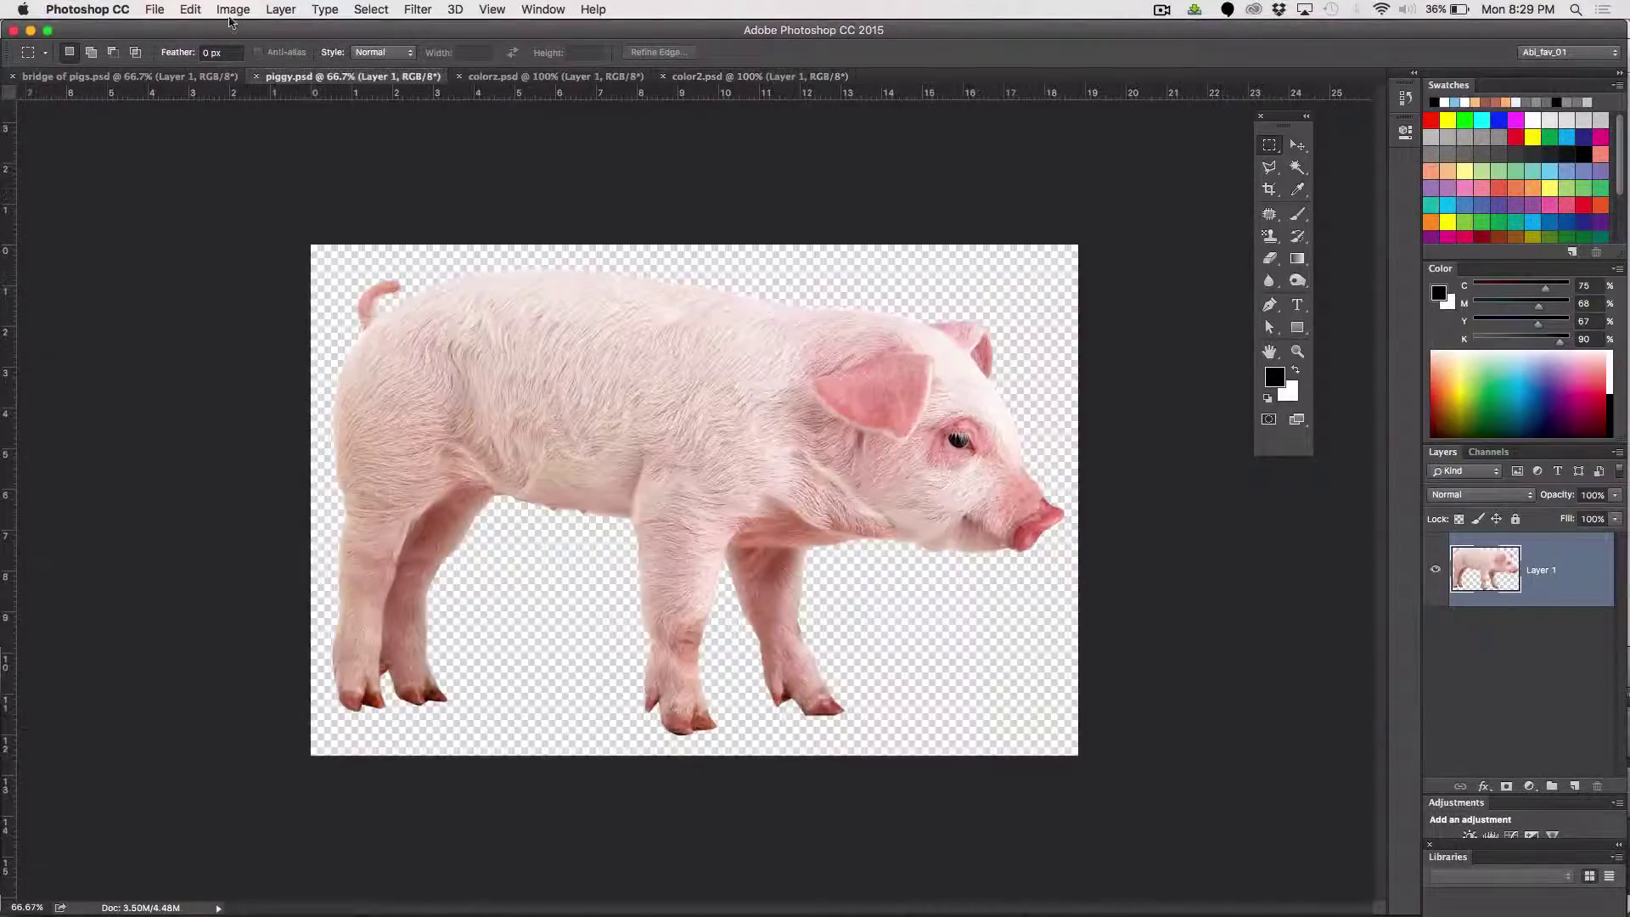
left_click(255, 12)
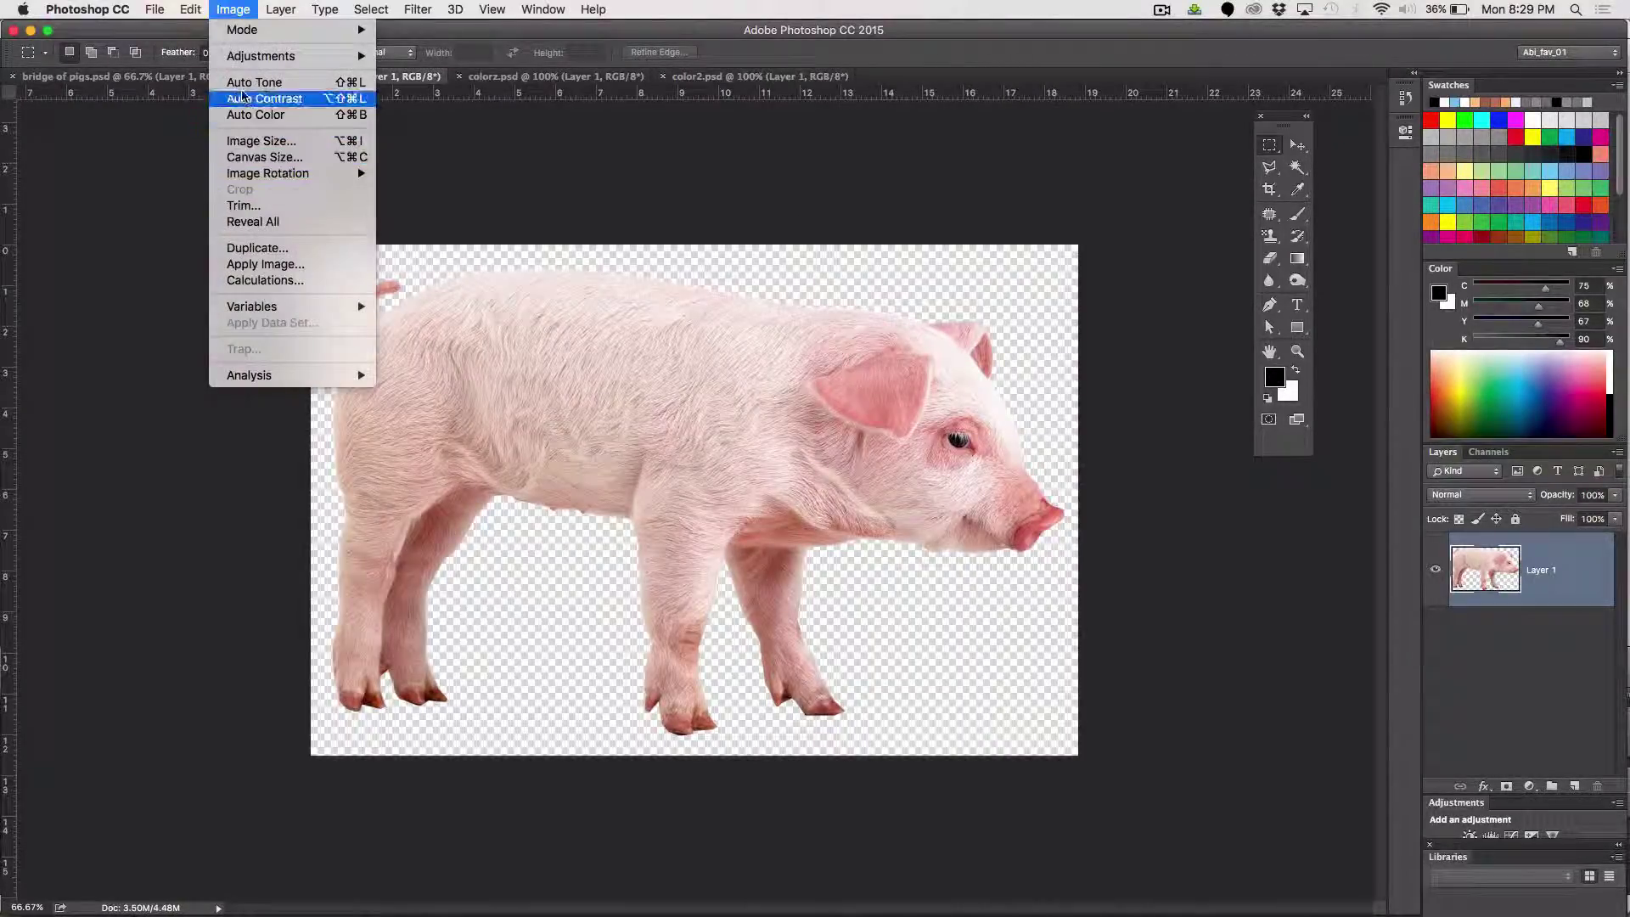
mouse_move(247, 60)
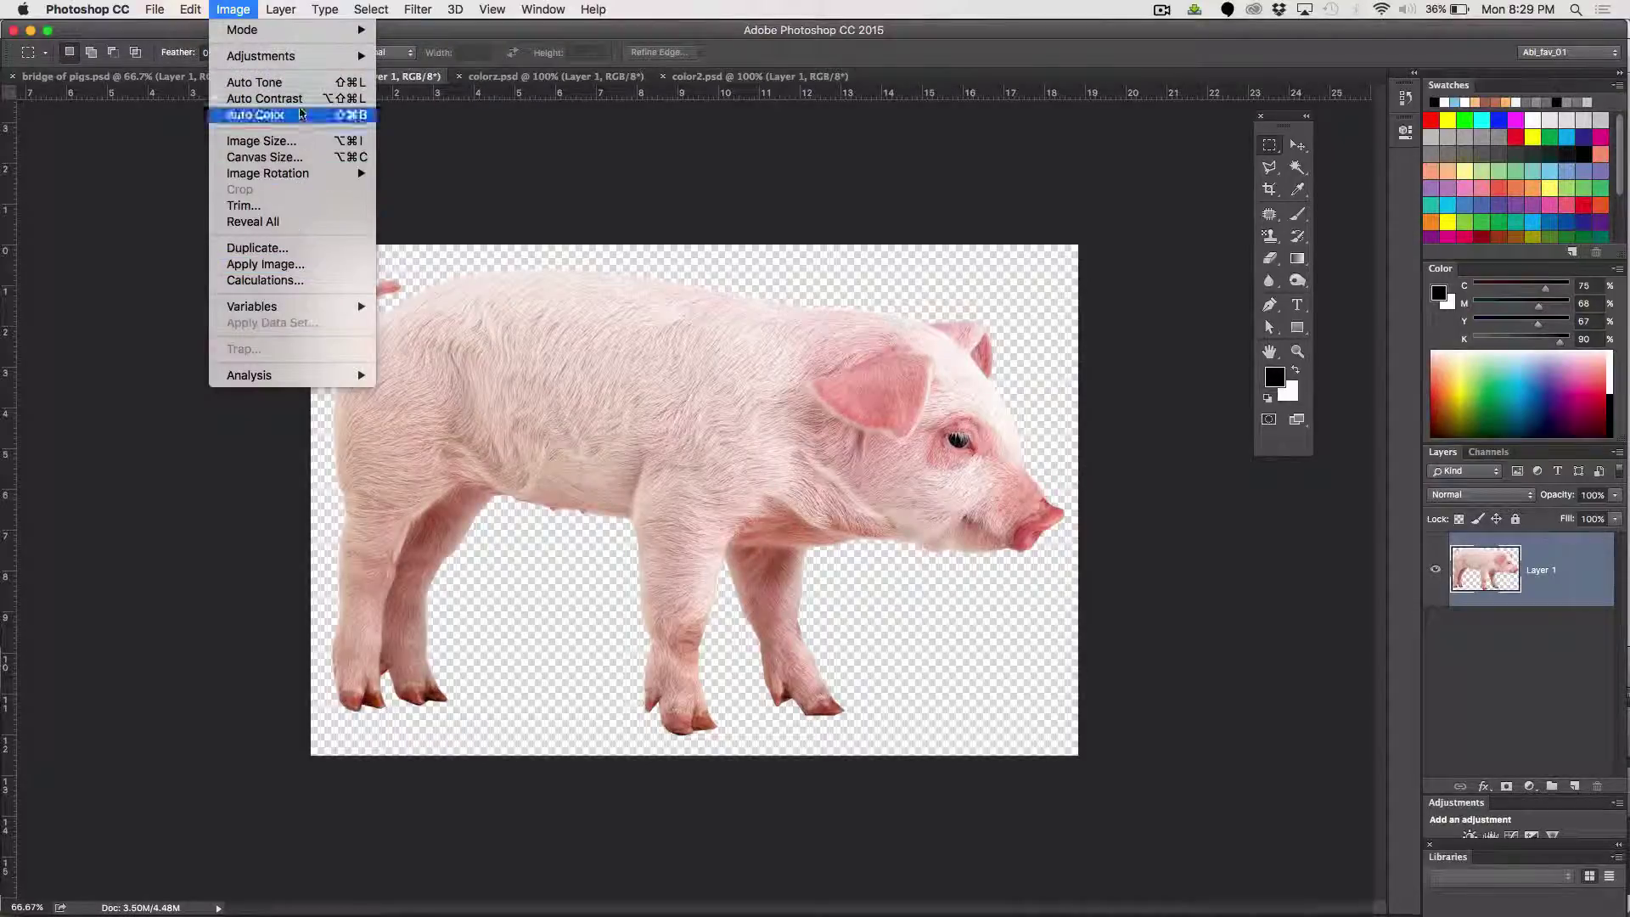
mouse_move(308, 56)
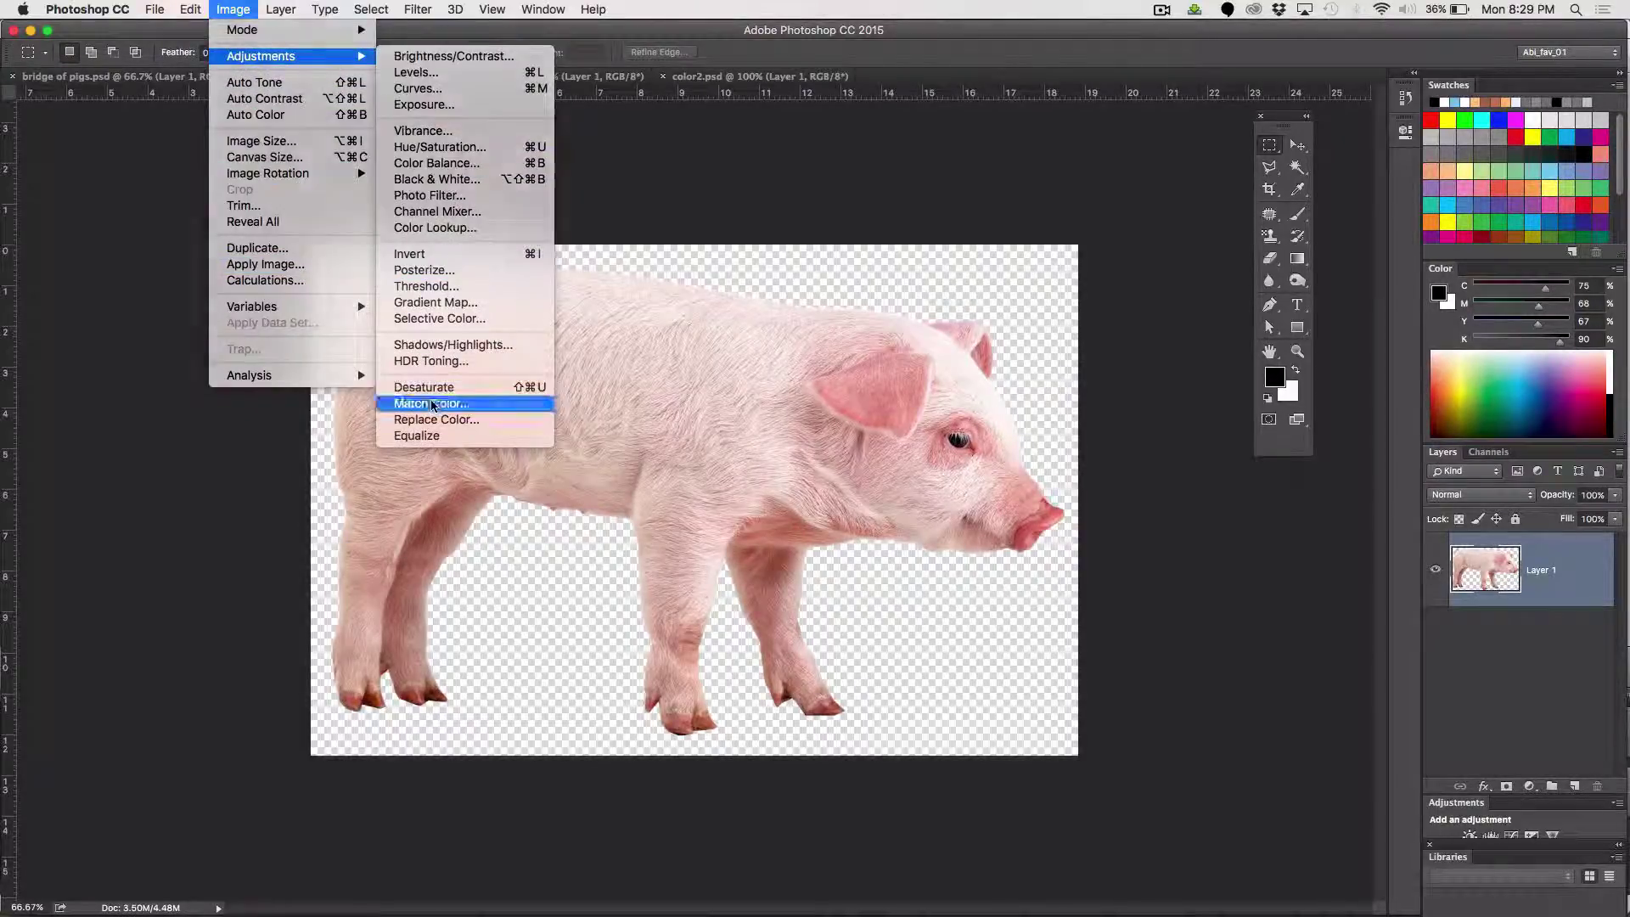
left_click(433, 399)
left_click(1174, 416)
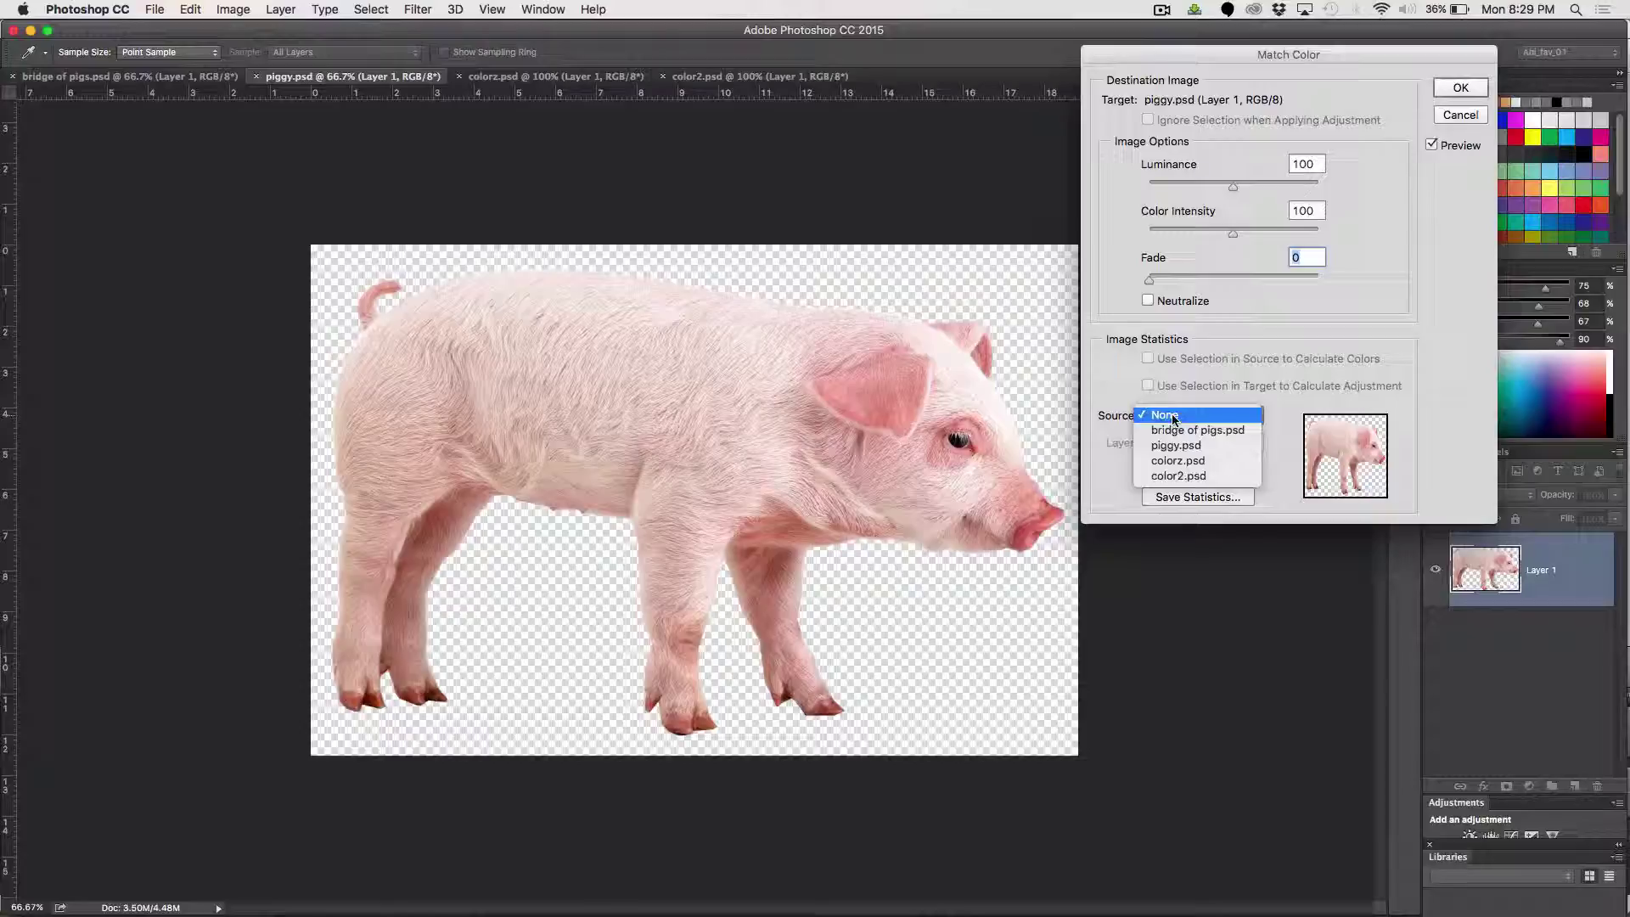
left_click(1184, 475)
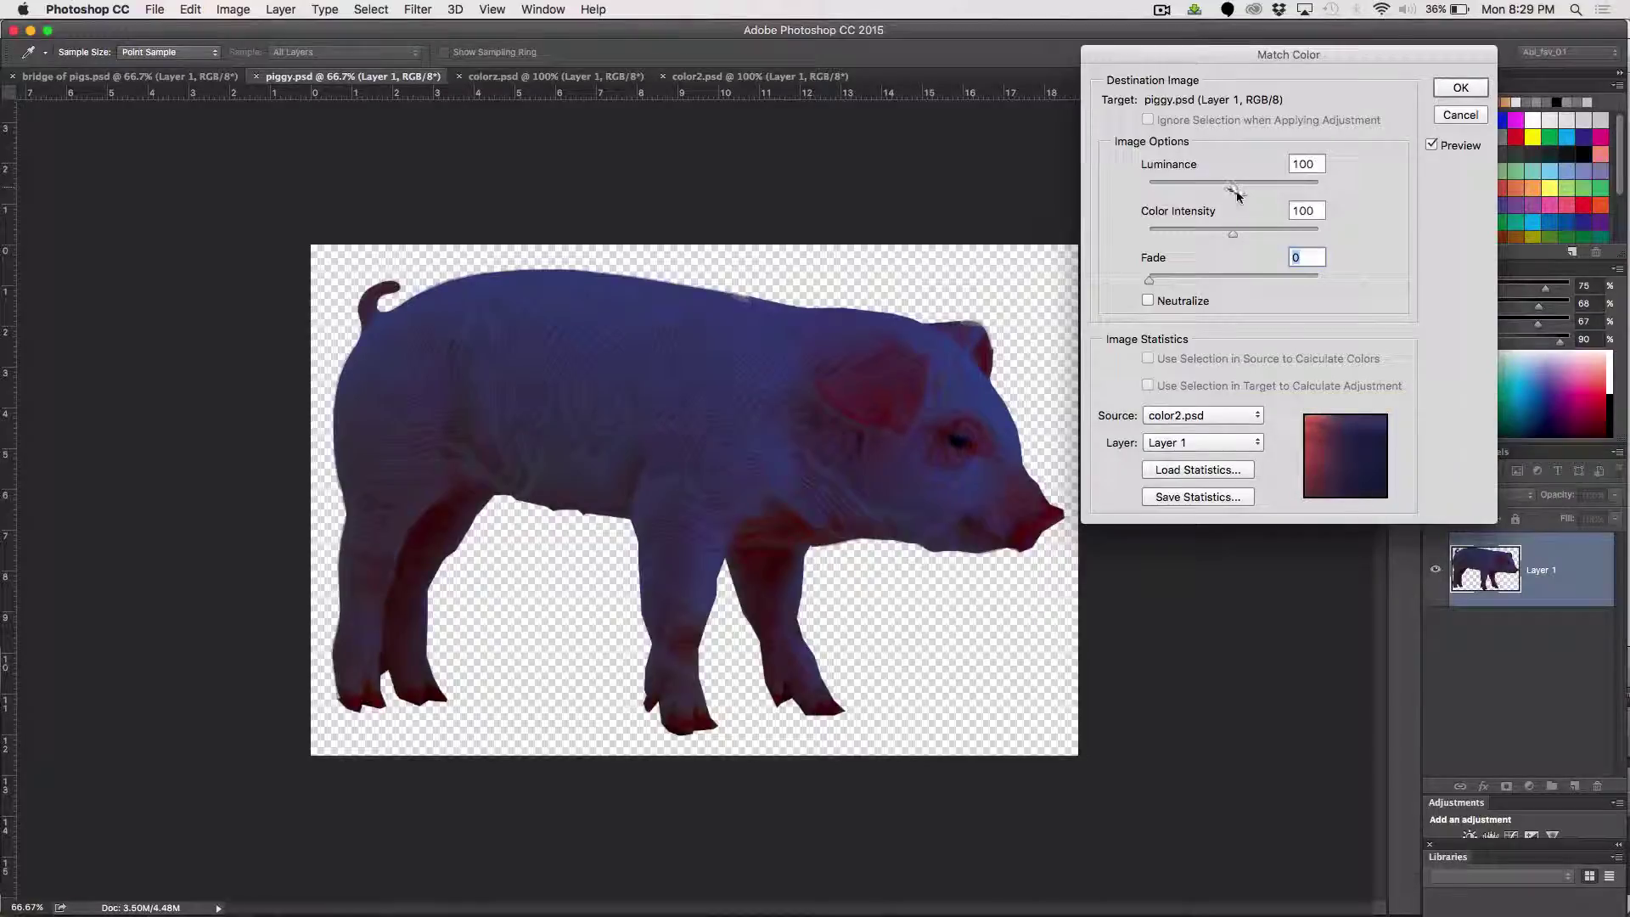
left_click_drag(1233, 186, 1198, 189)
Switch the color match source to bridge of pigs.psd, set Fade to 38, and try the Neutralize option on and off
left_click(1168, 414)
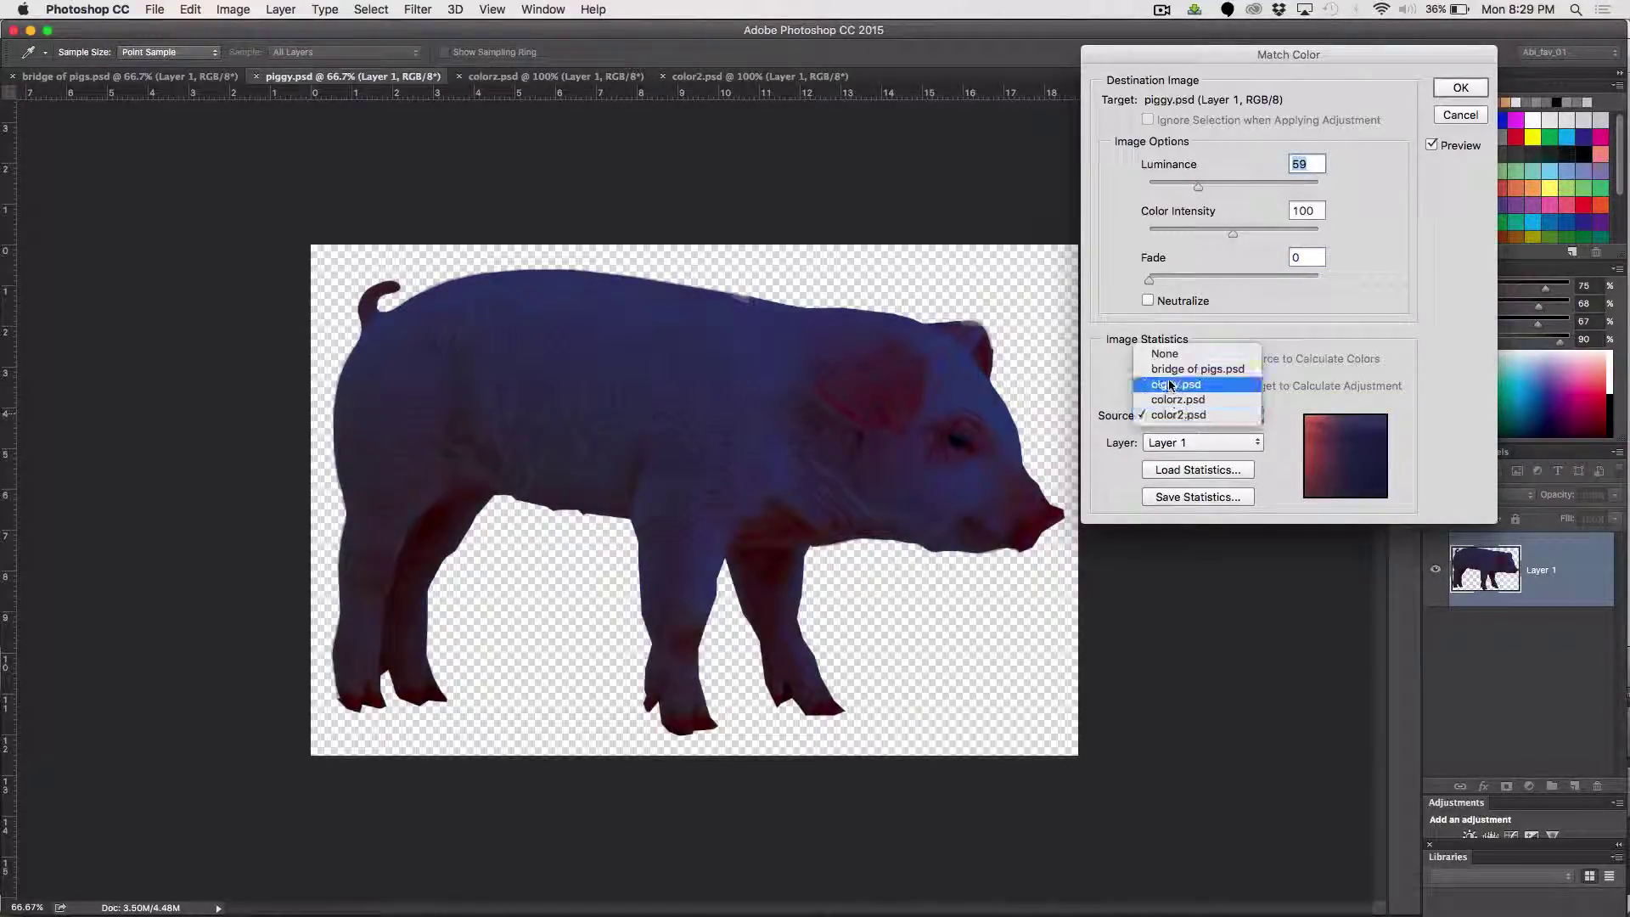
left_click(1170, 374)
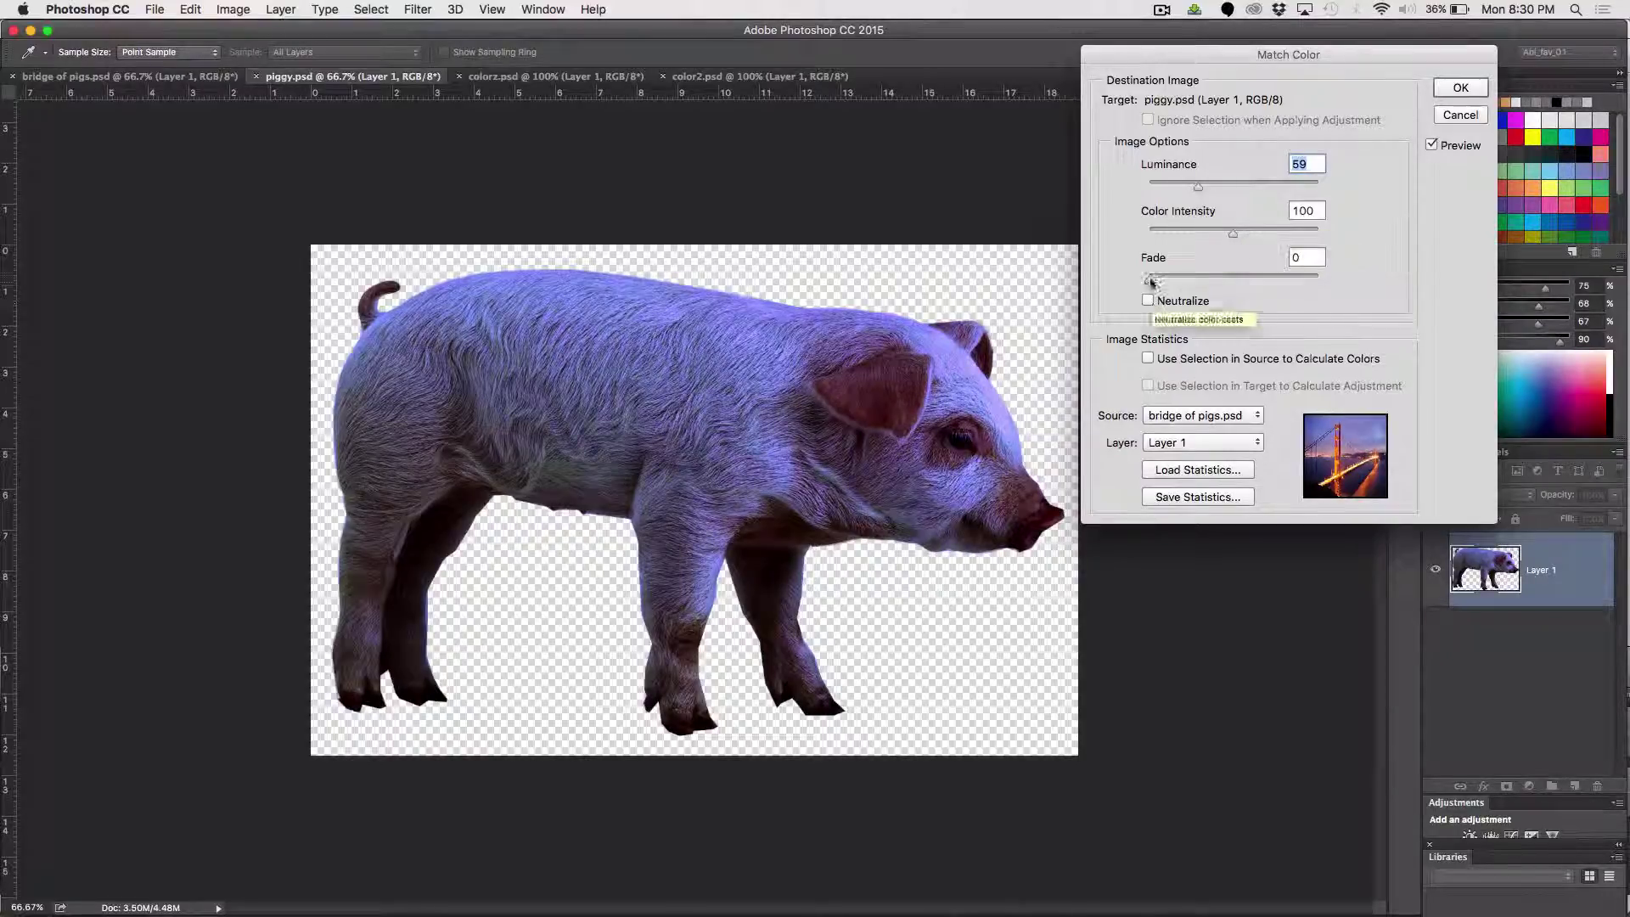
left_click_drag(1151, 282, 1212, 283)
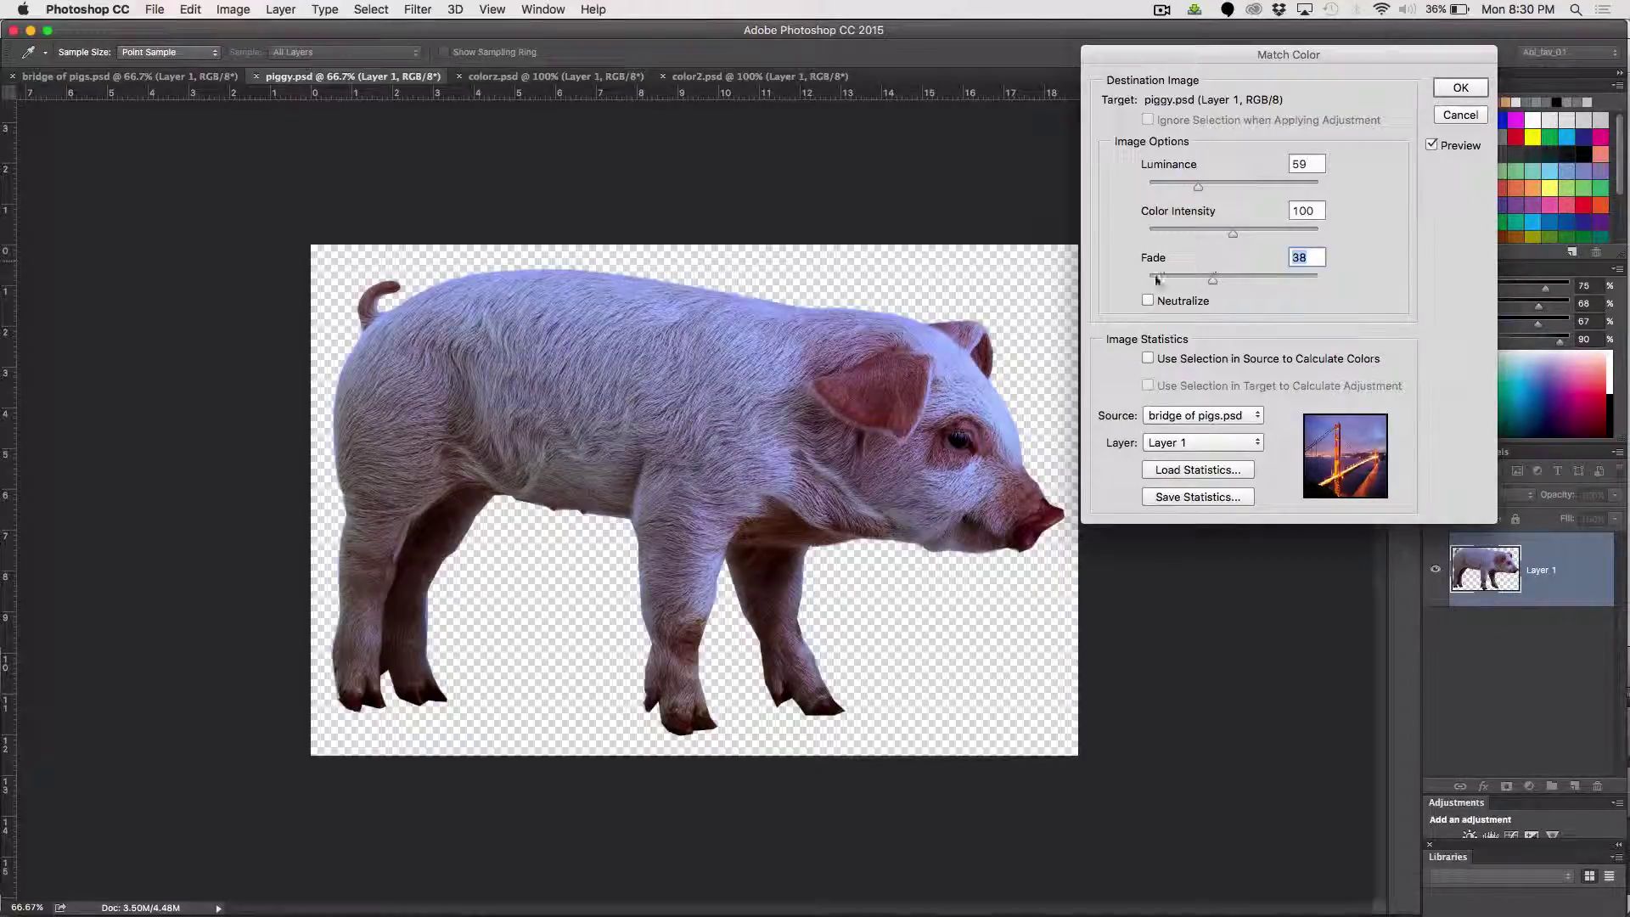
left_click(1148, 300)
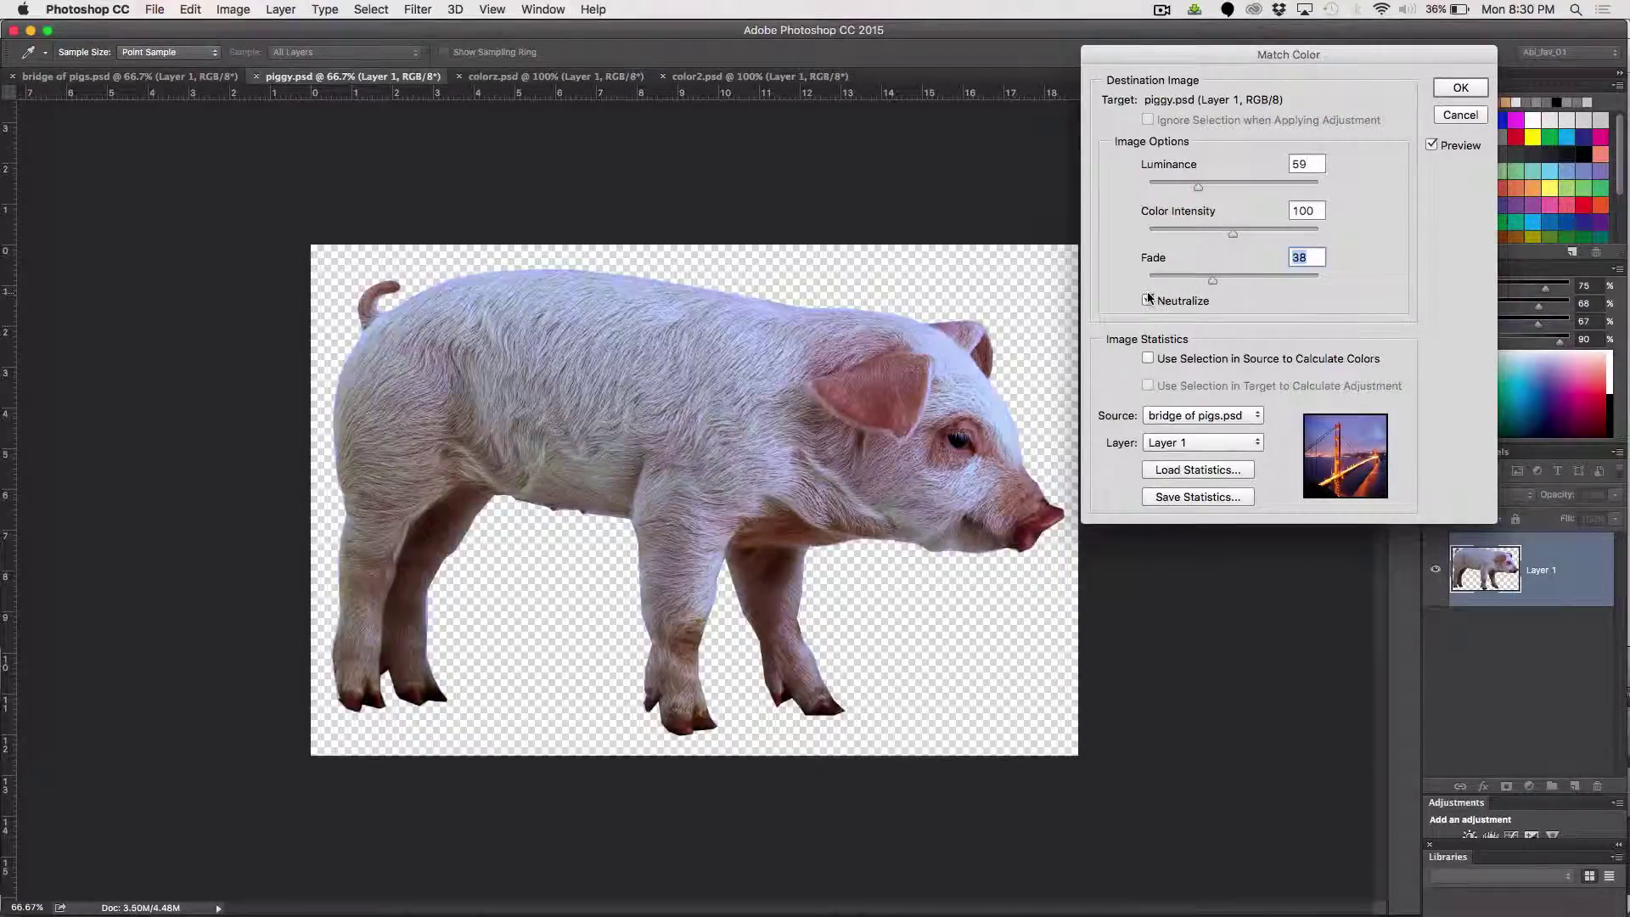
left_click(1148, 299)
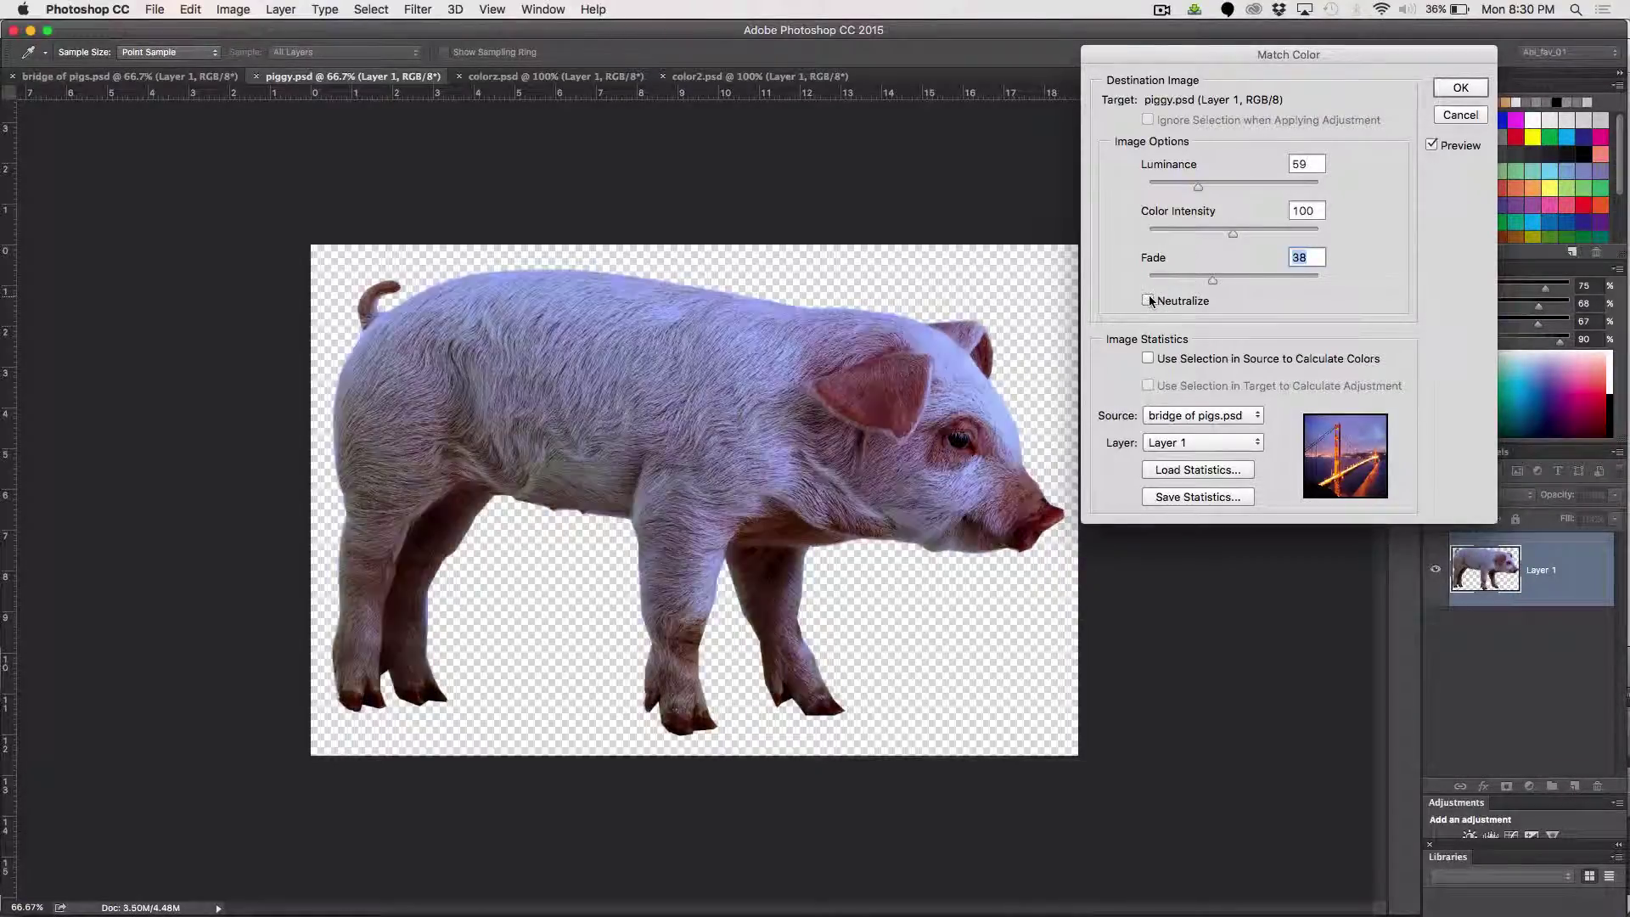
Set Fade to 26 and Color Intensity to 196, raise Luminance slightly, and apply the color match
left_click_drag(1215, 287, 1194, 283)
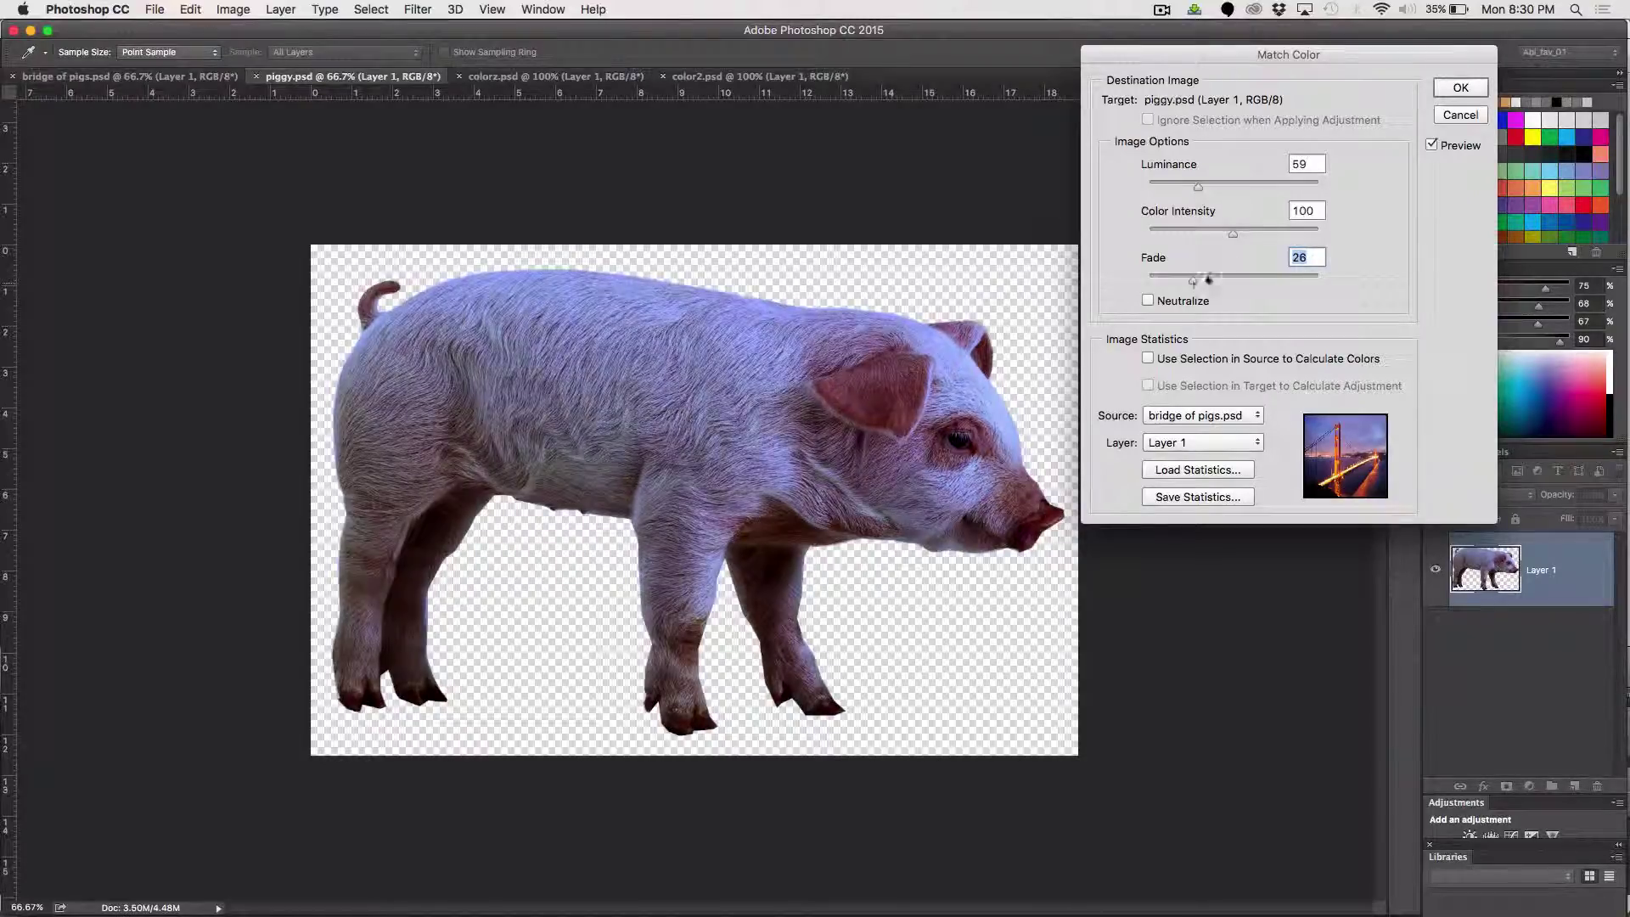
left_click_drag(1235, 231, 1315, 216)
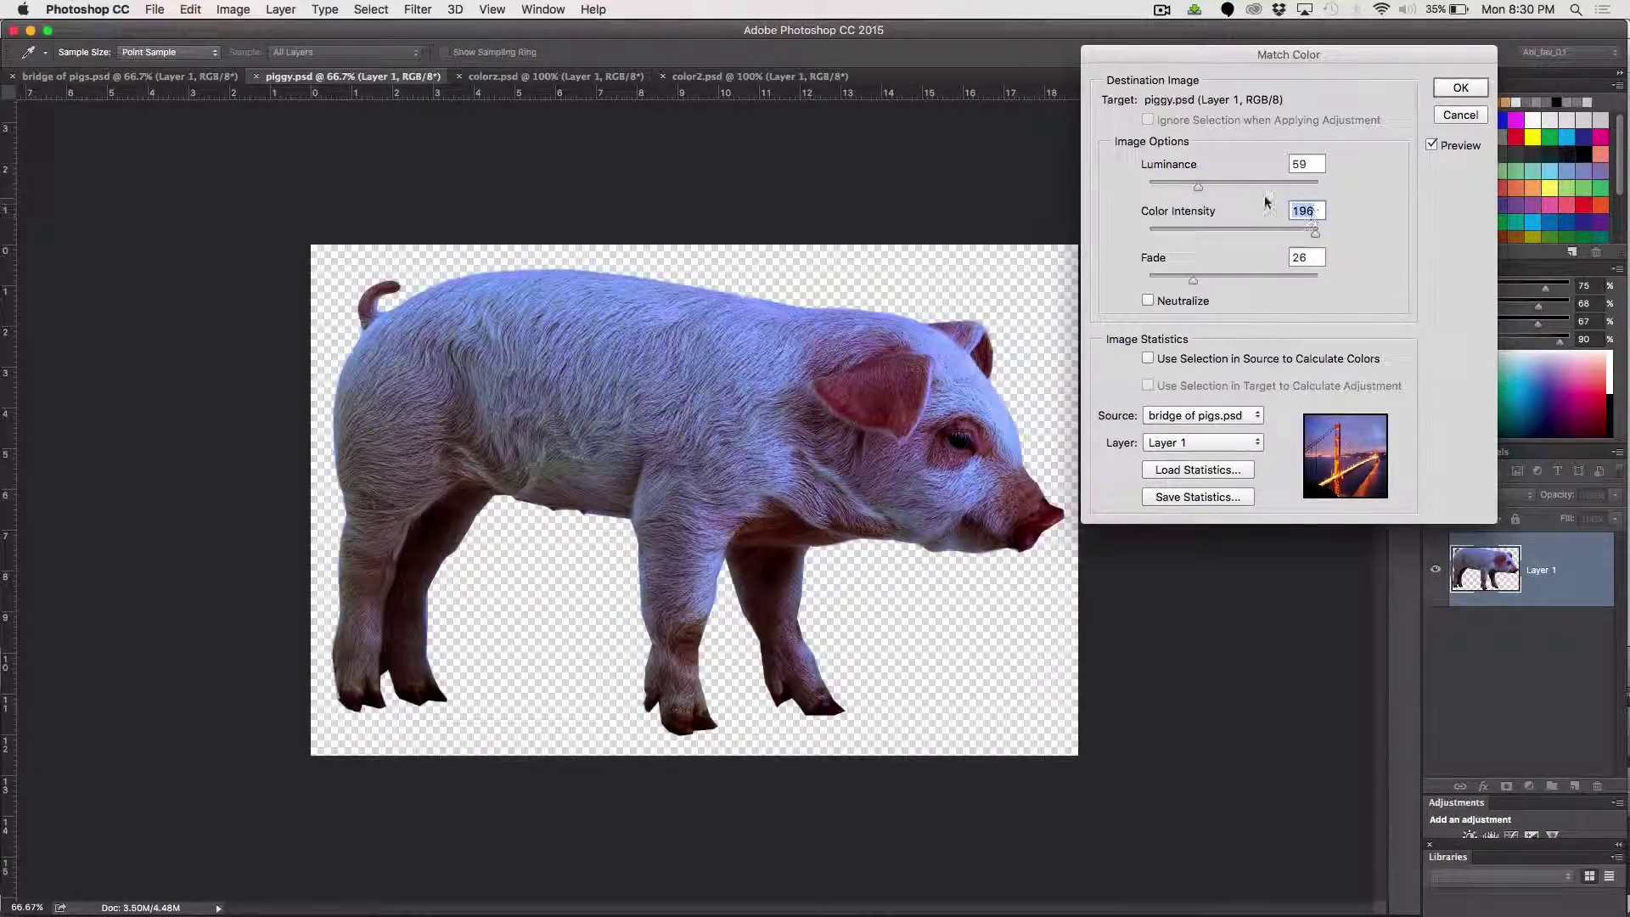
left_click_drag(1198, 187, 1214, 188)
left_click(1461, 87)
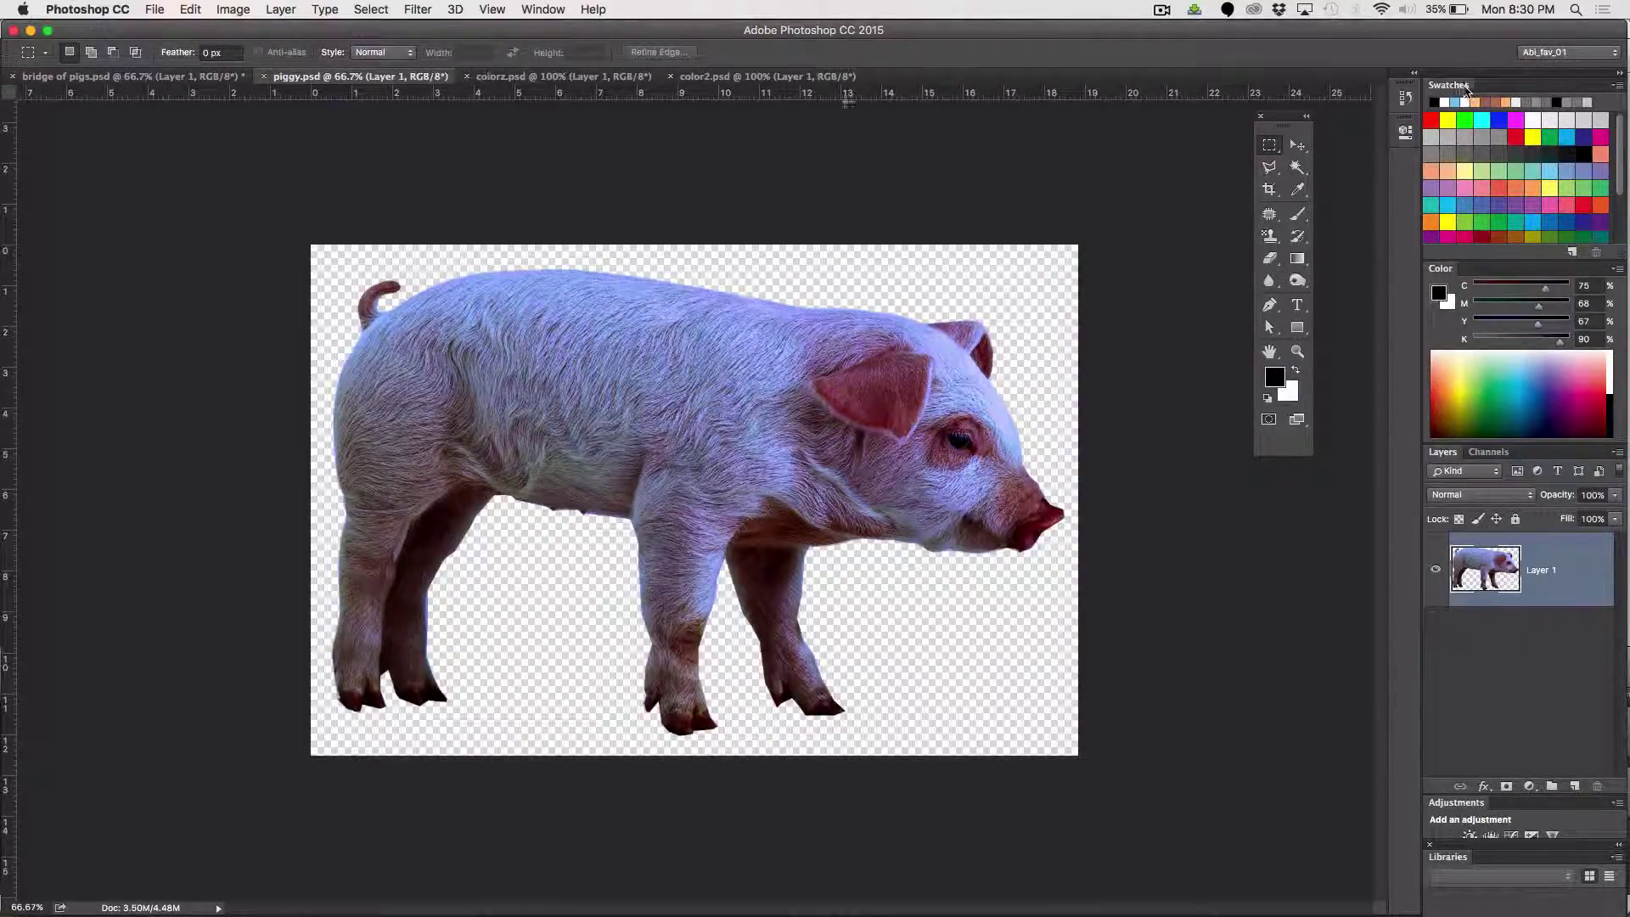
Switch to bridge of pigs.psd to check the two pigs against the night bridge scene
left_click(150, 77)
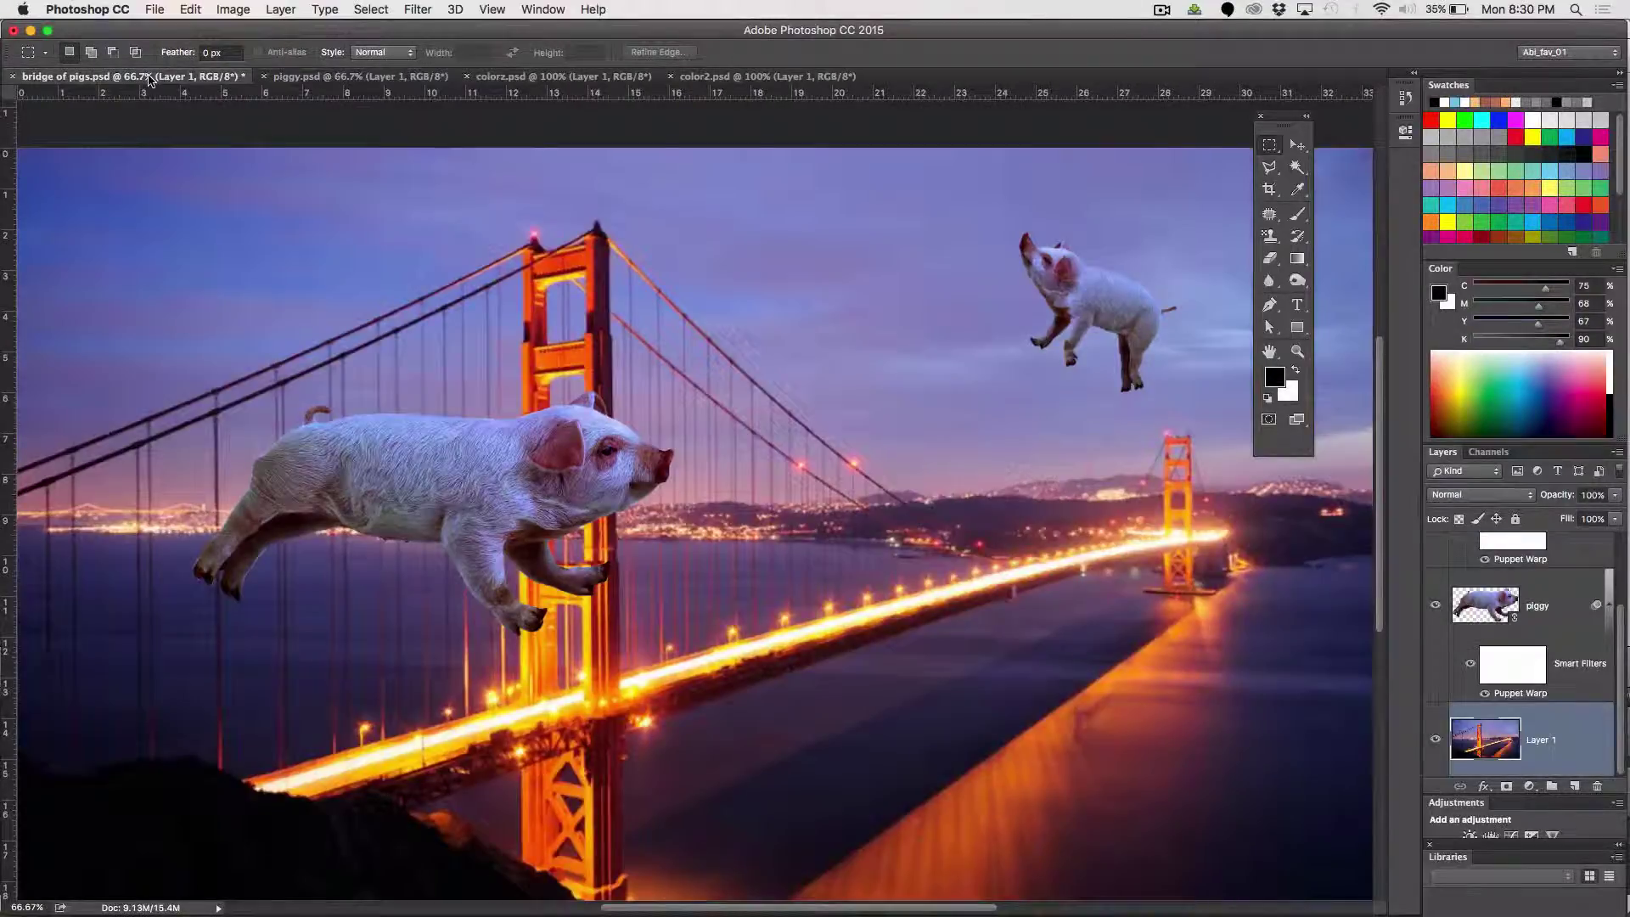
mouse_move(605, 913)
left_click(1161, 9)
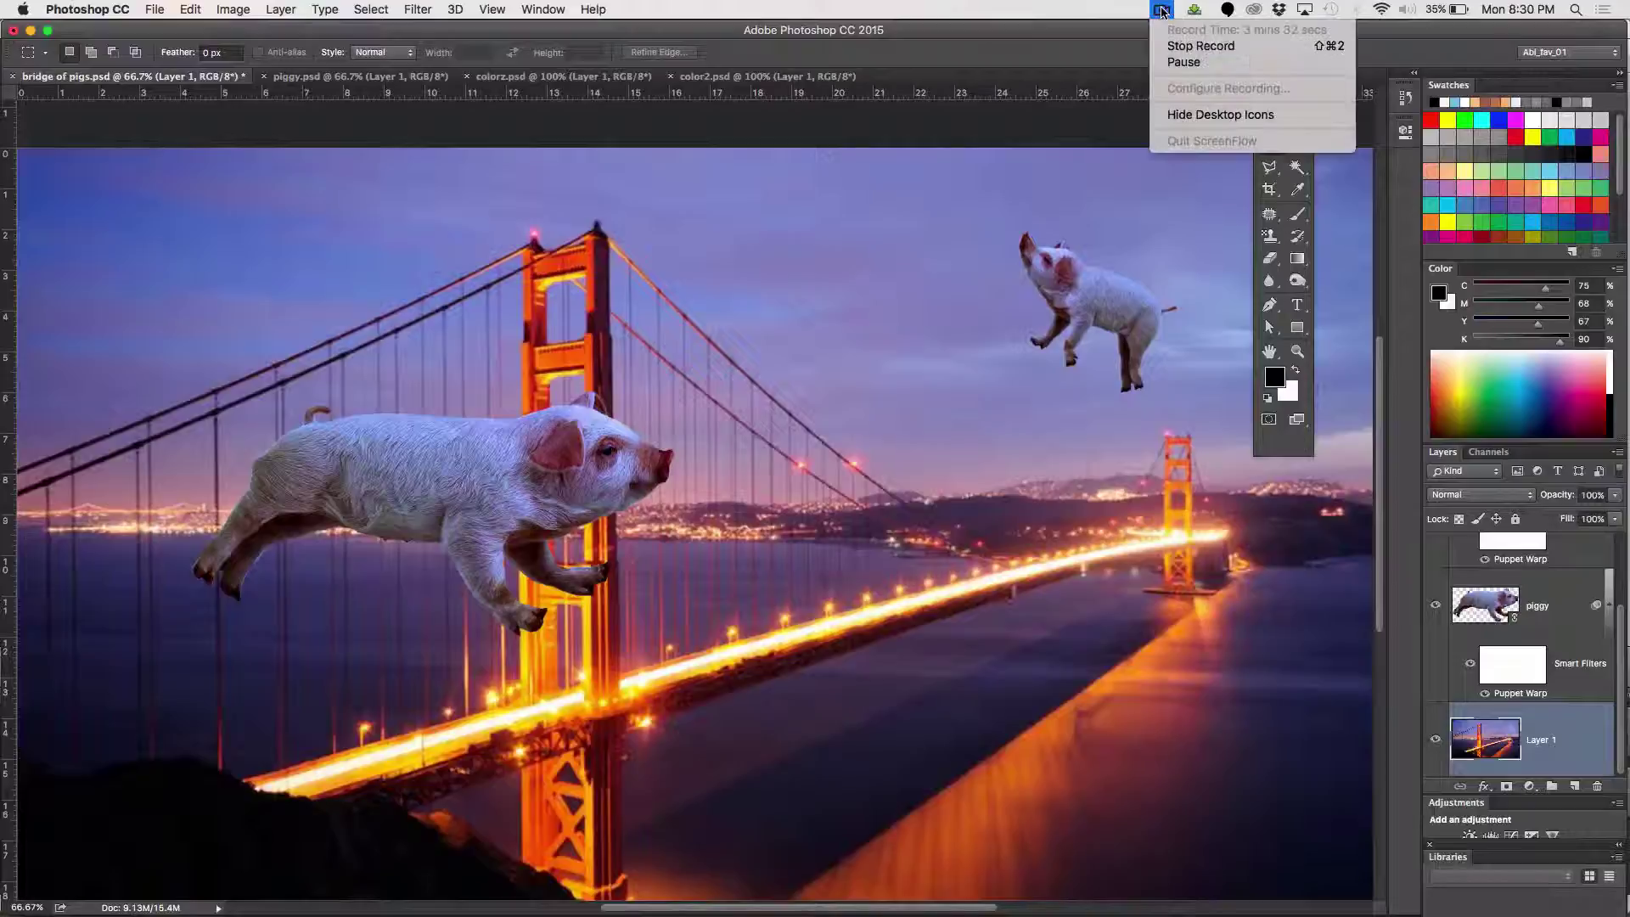
left_click(1184, 62)
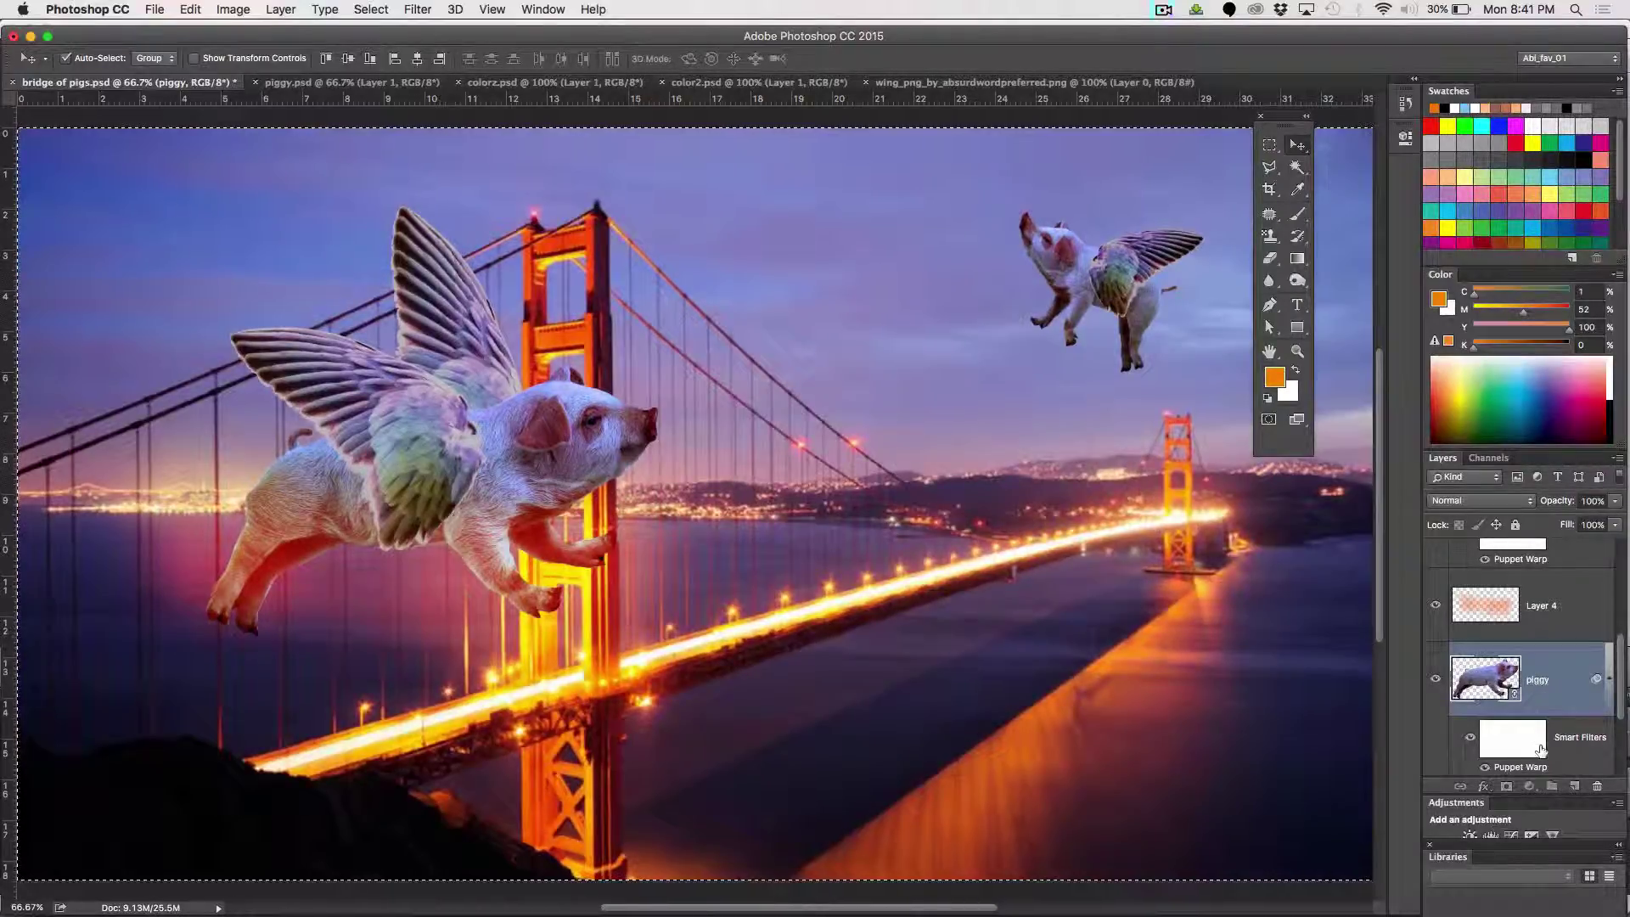
Save bridge of pigs.psd and load the piggy layer's transparency channel as a new selection
left_click(1539, 746)
left_click(1488, 677)
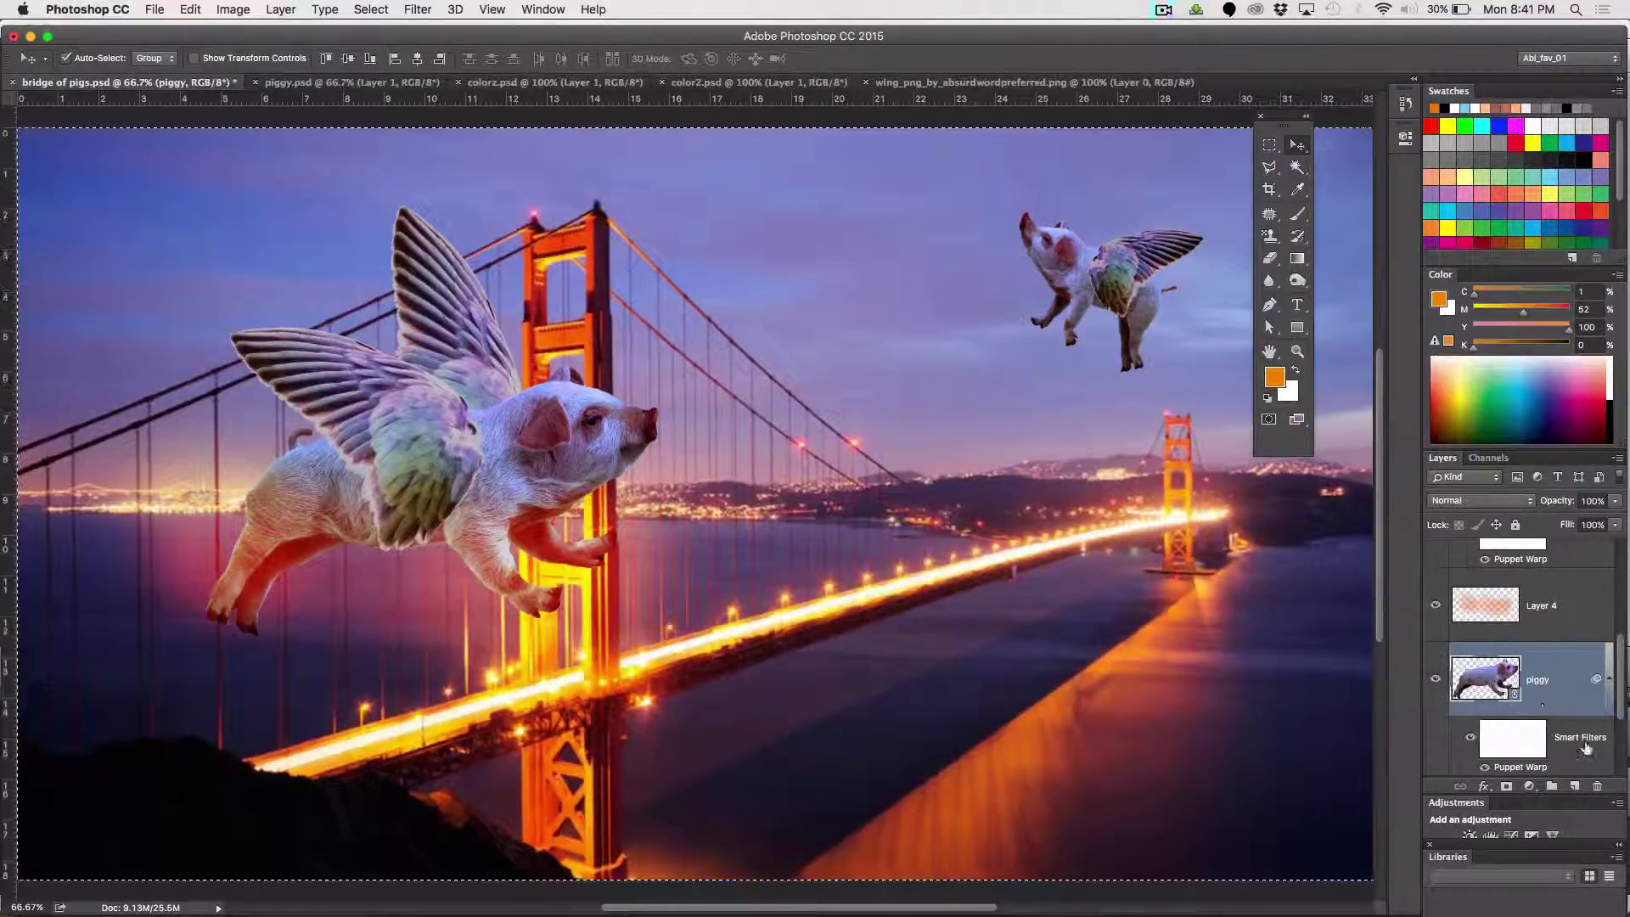
key("super+s")
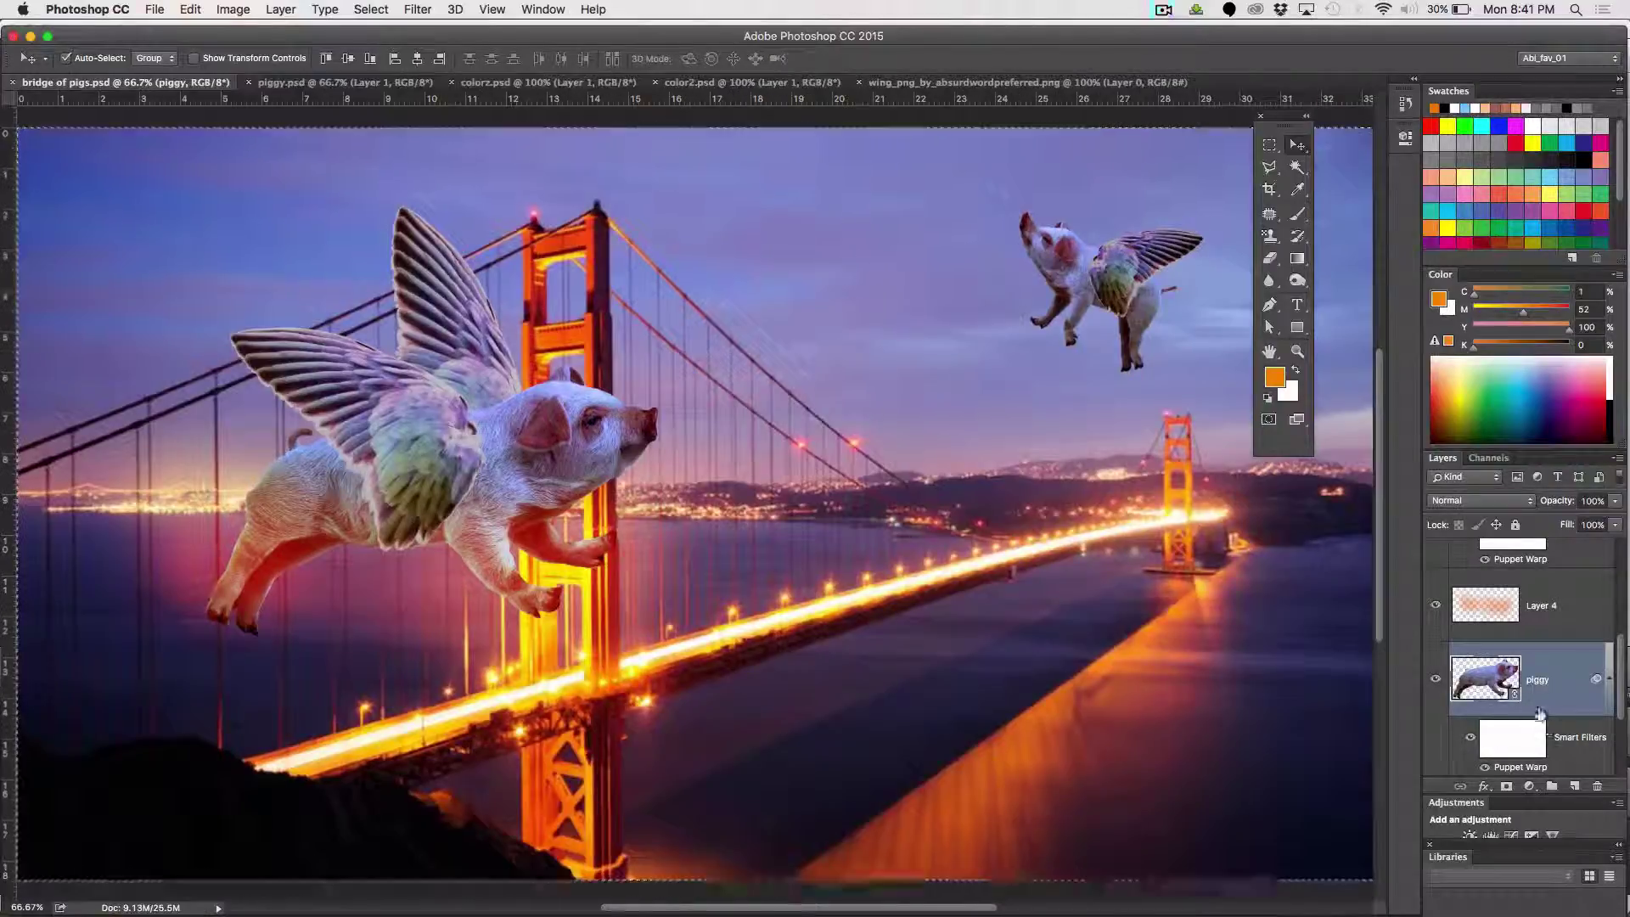
left_click(382, 9)
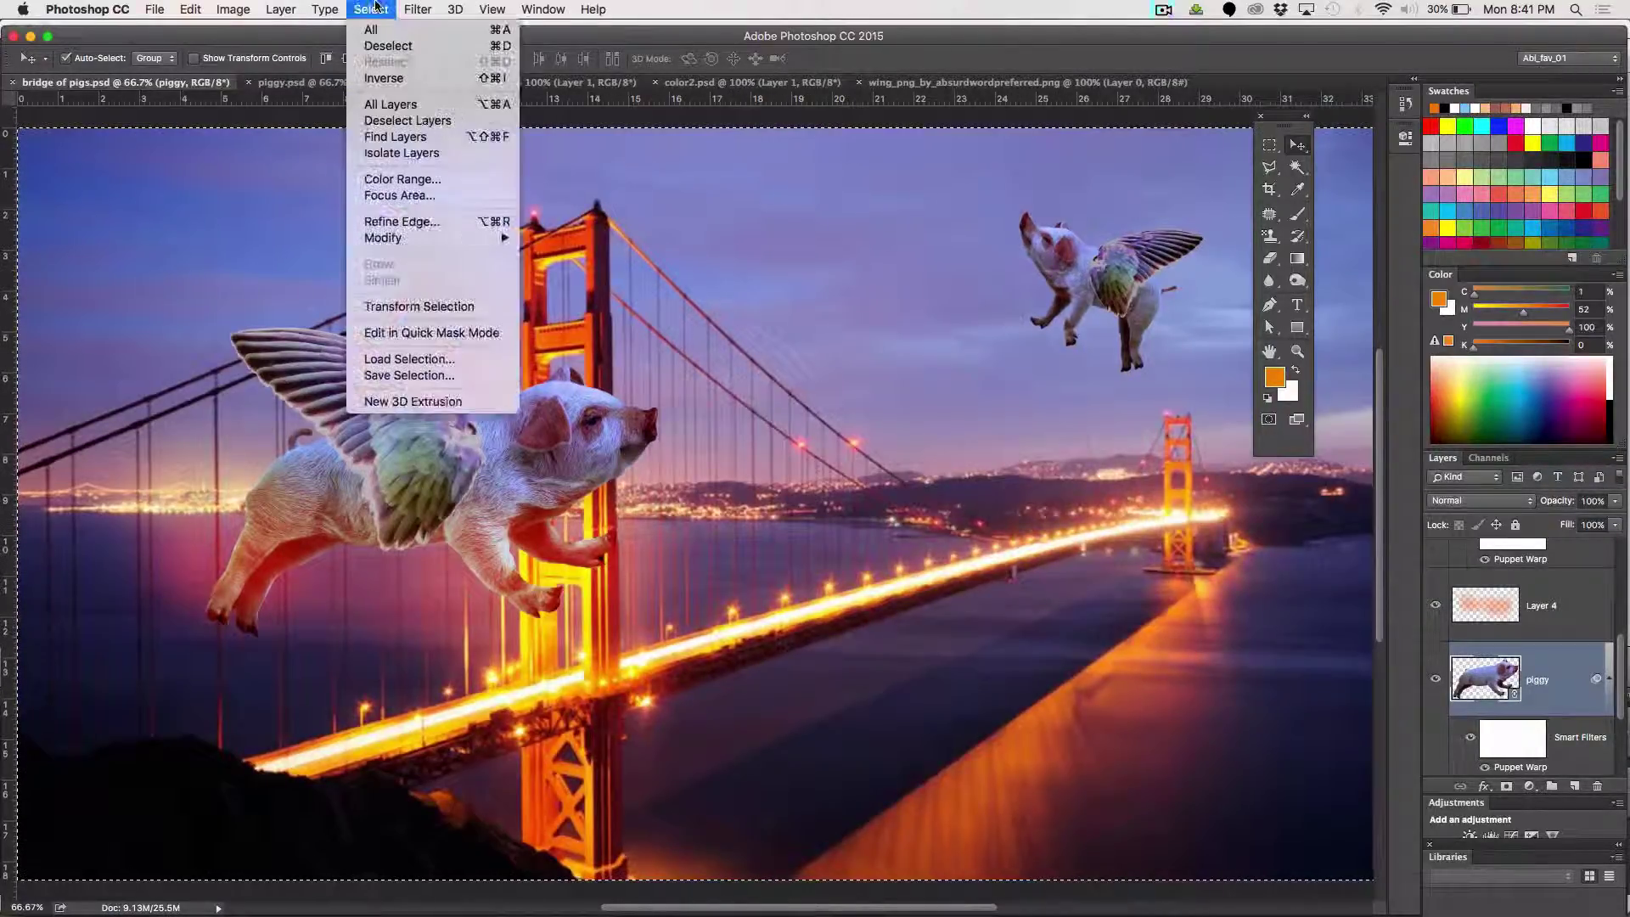
left_click(409, 359)
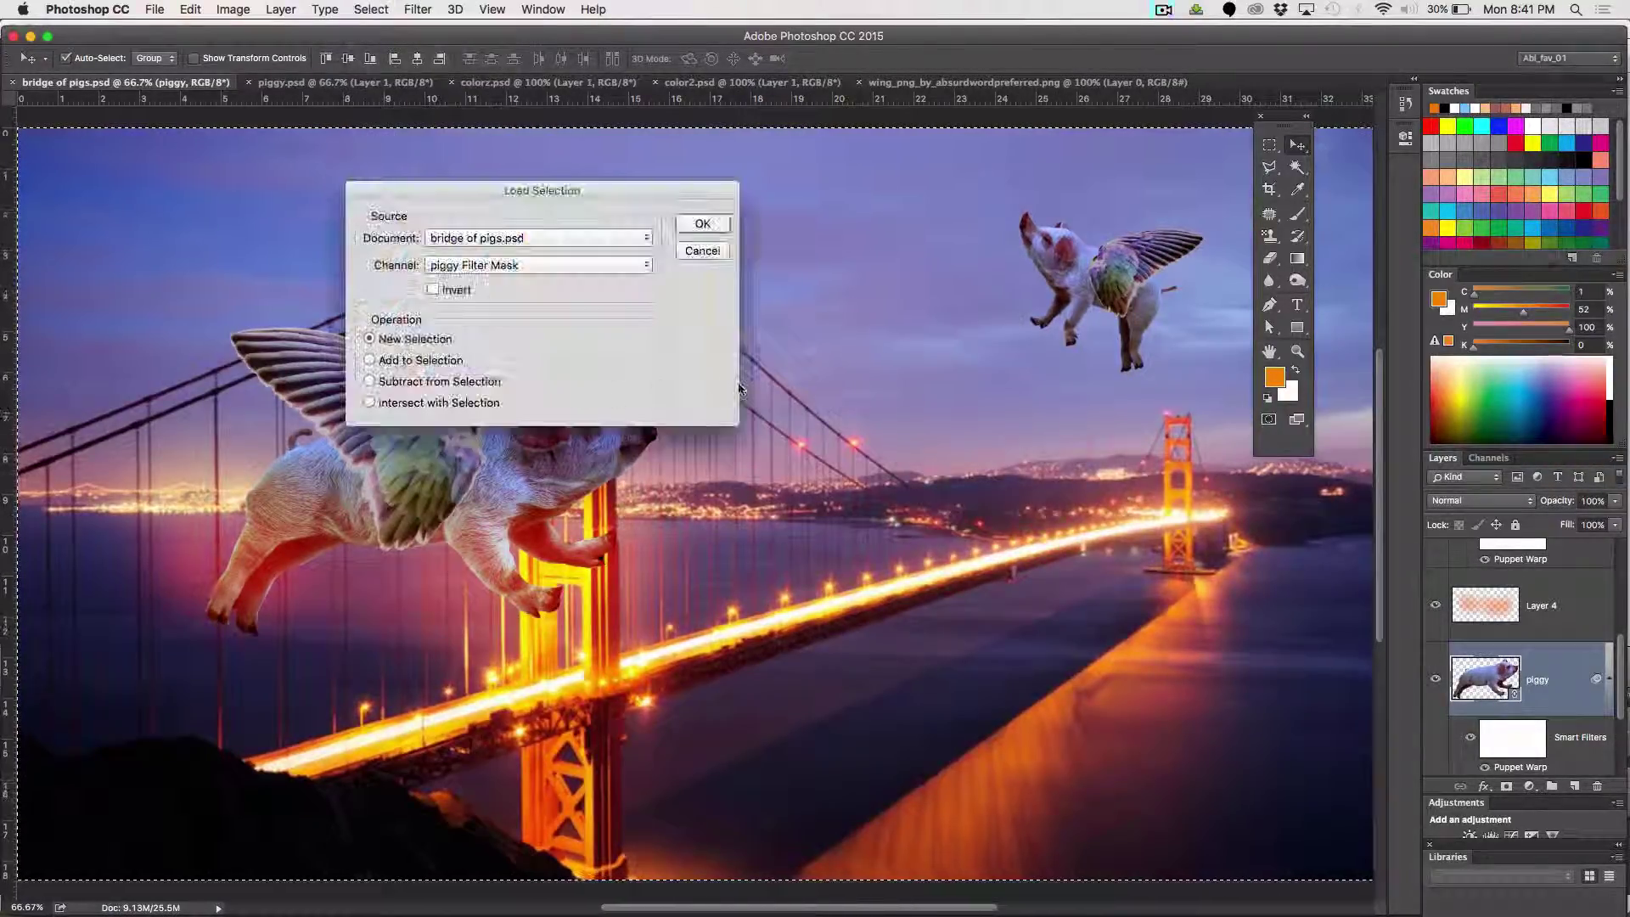
left_click(518, 265)
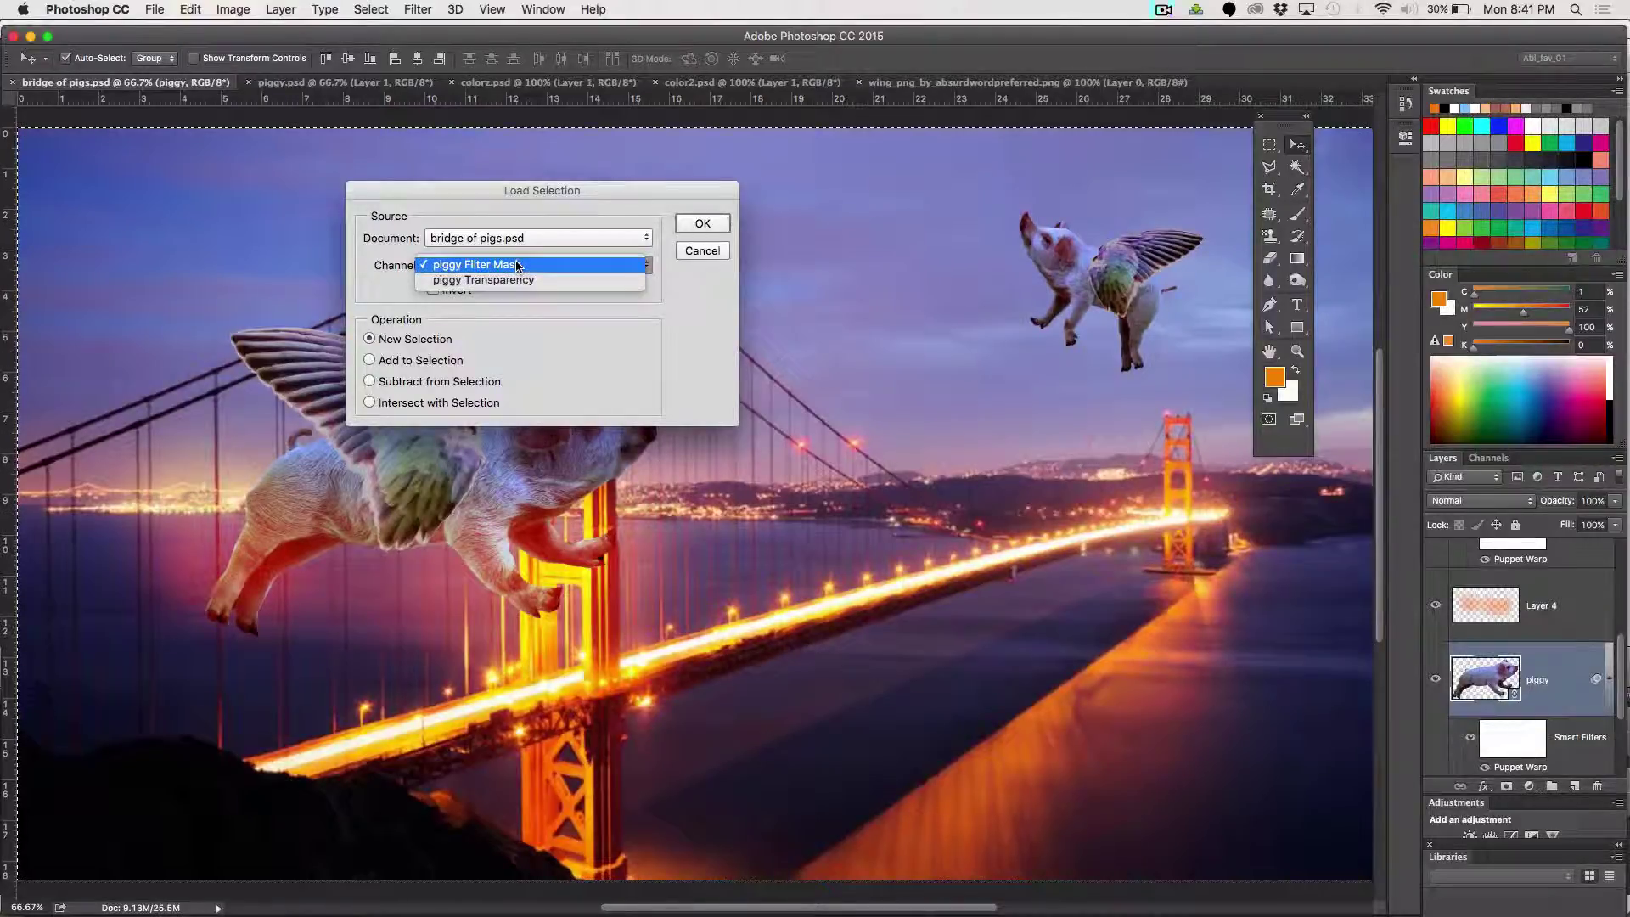
left_click(510, 281)
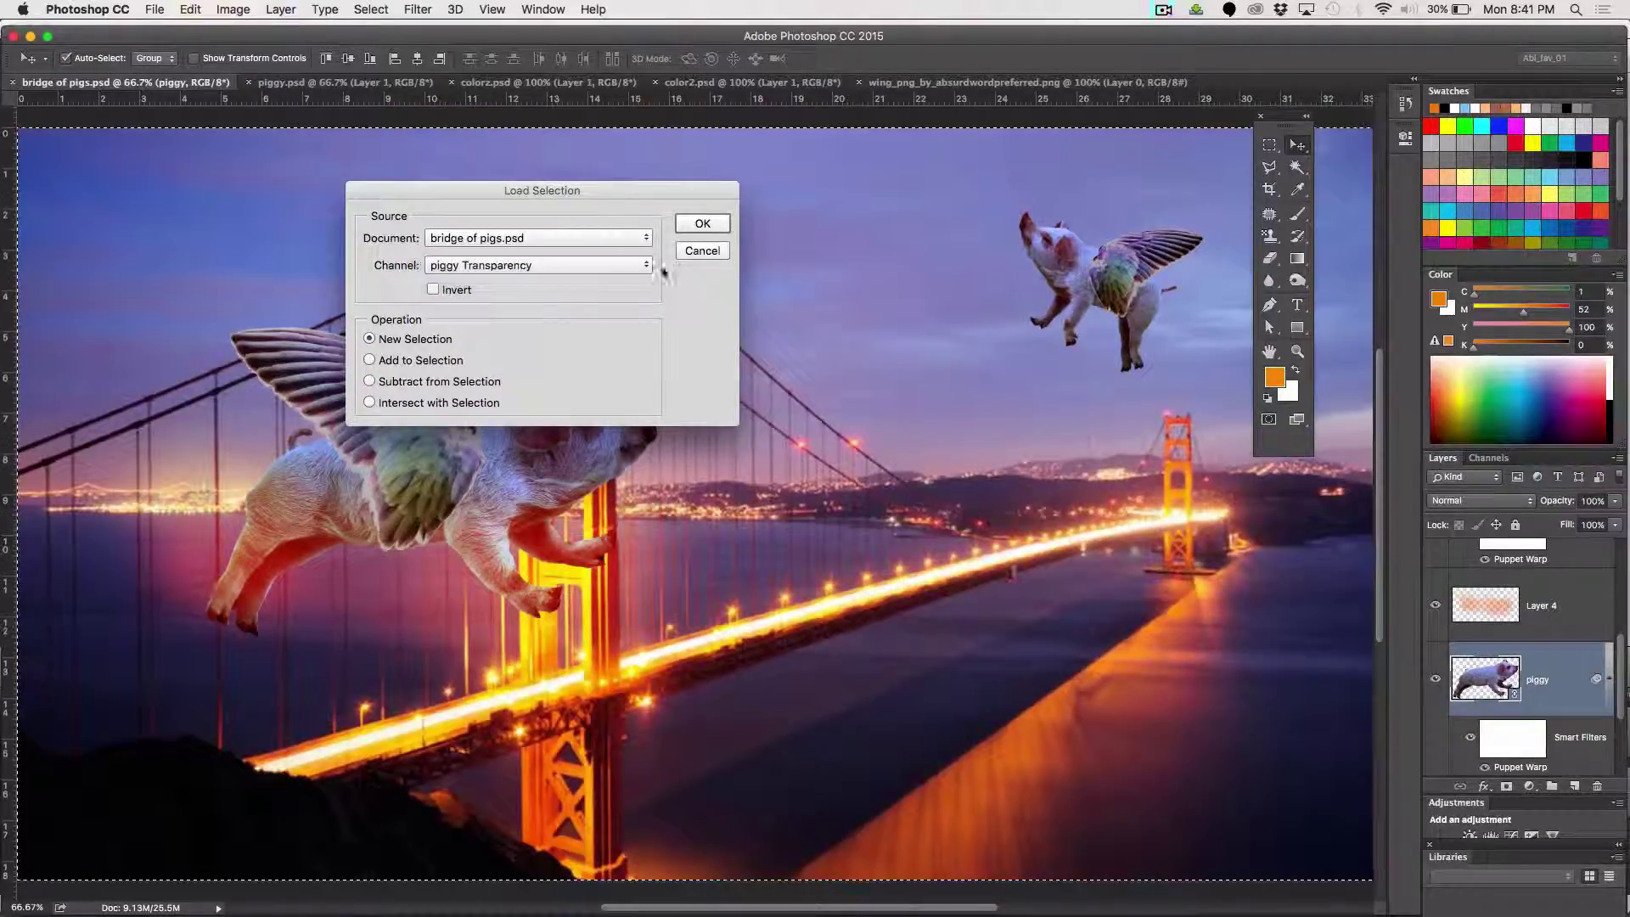
left_click(694, 224)
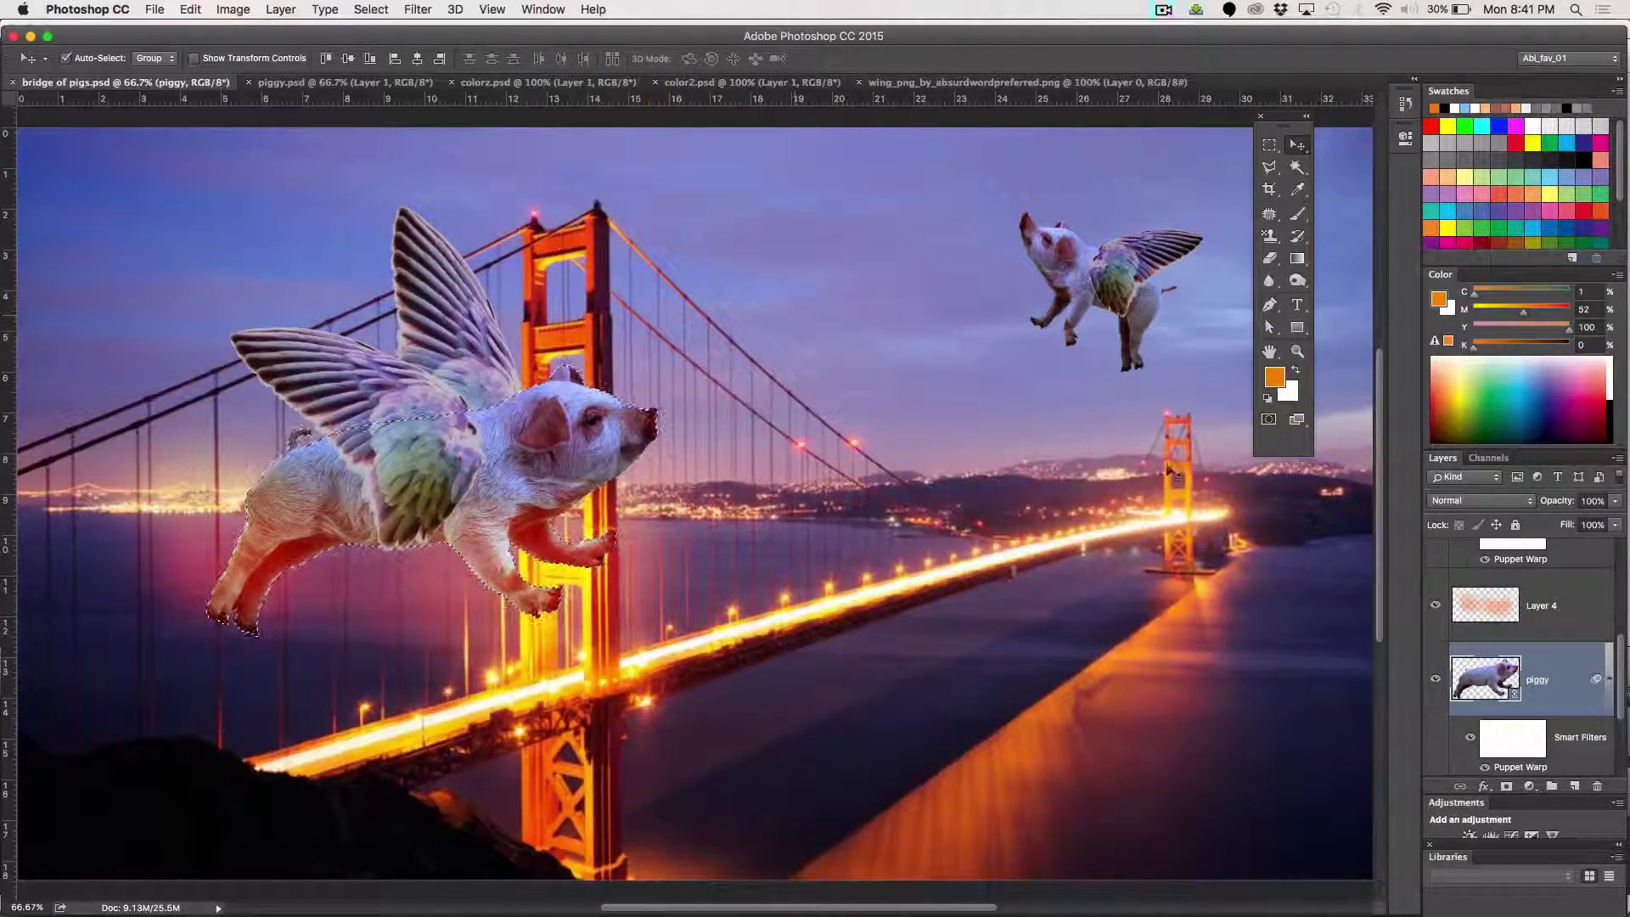
Mask the orange glow on Layer 4 to the pig-shaped selection and toggle the layer's visibility to compare
left_click(1550, 603)
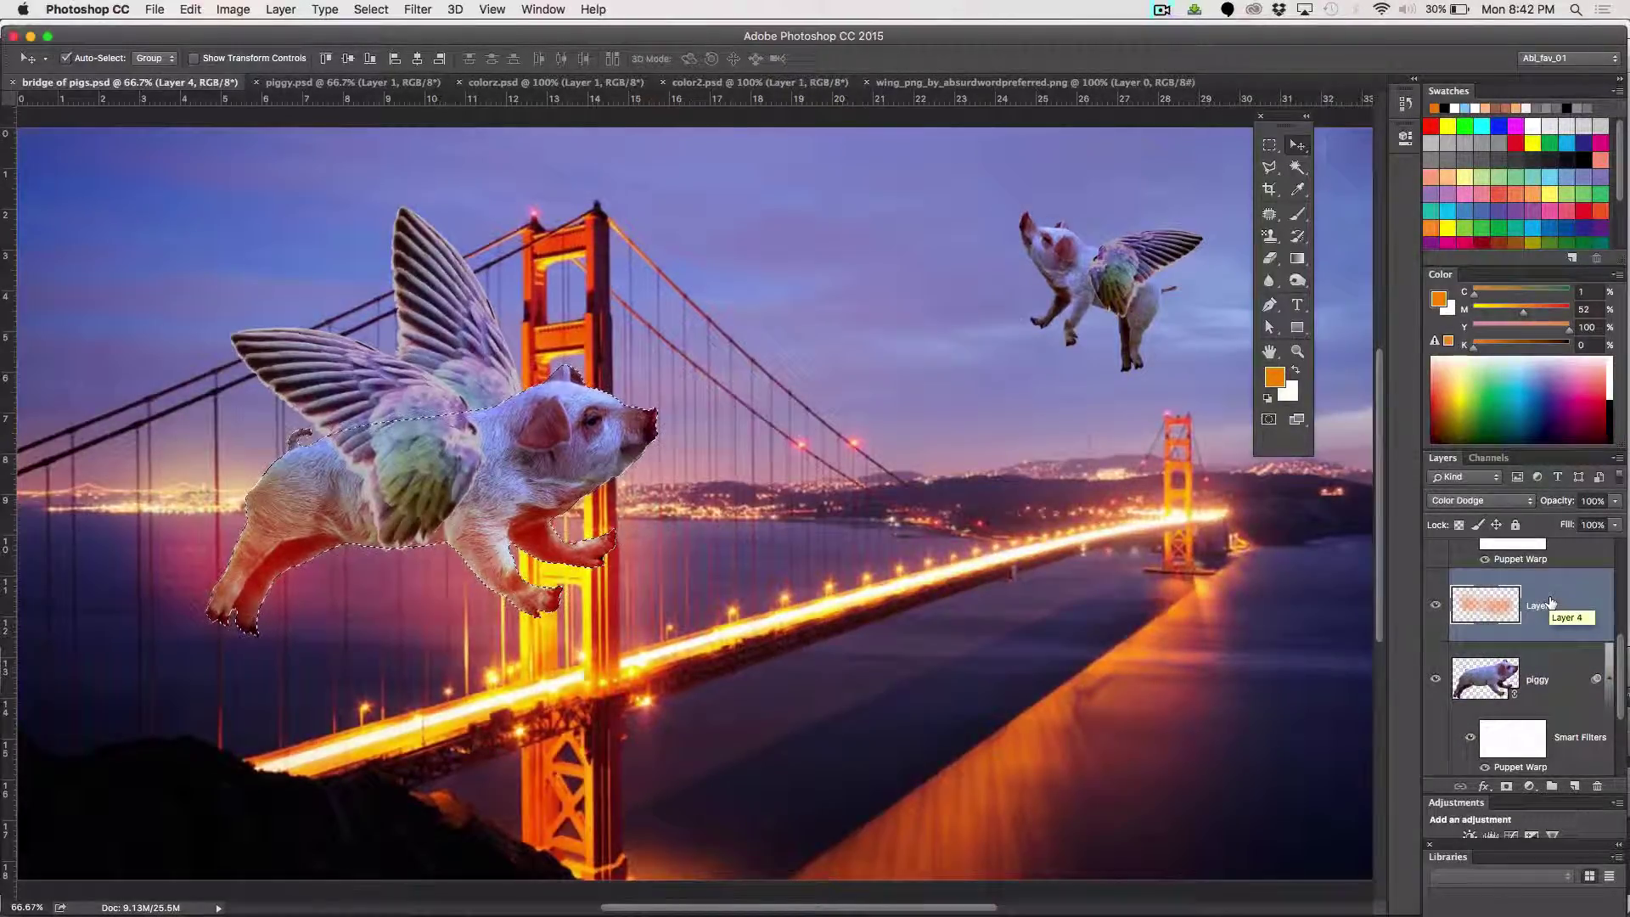
left_click(1507, 787)
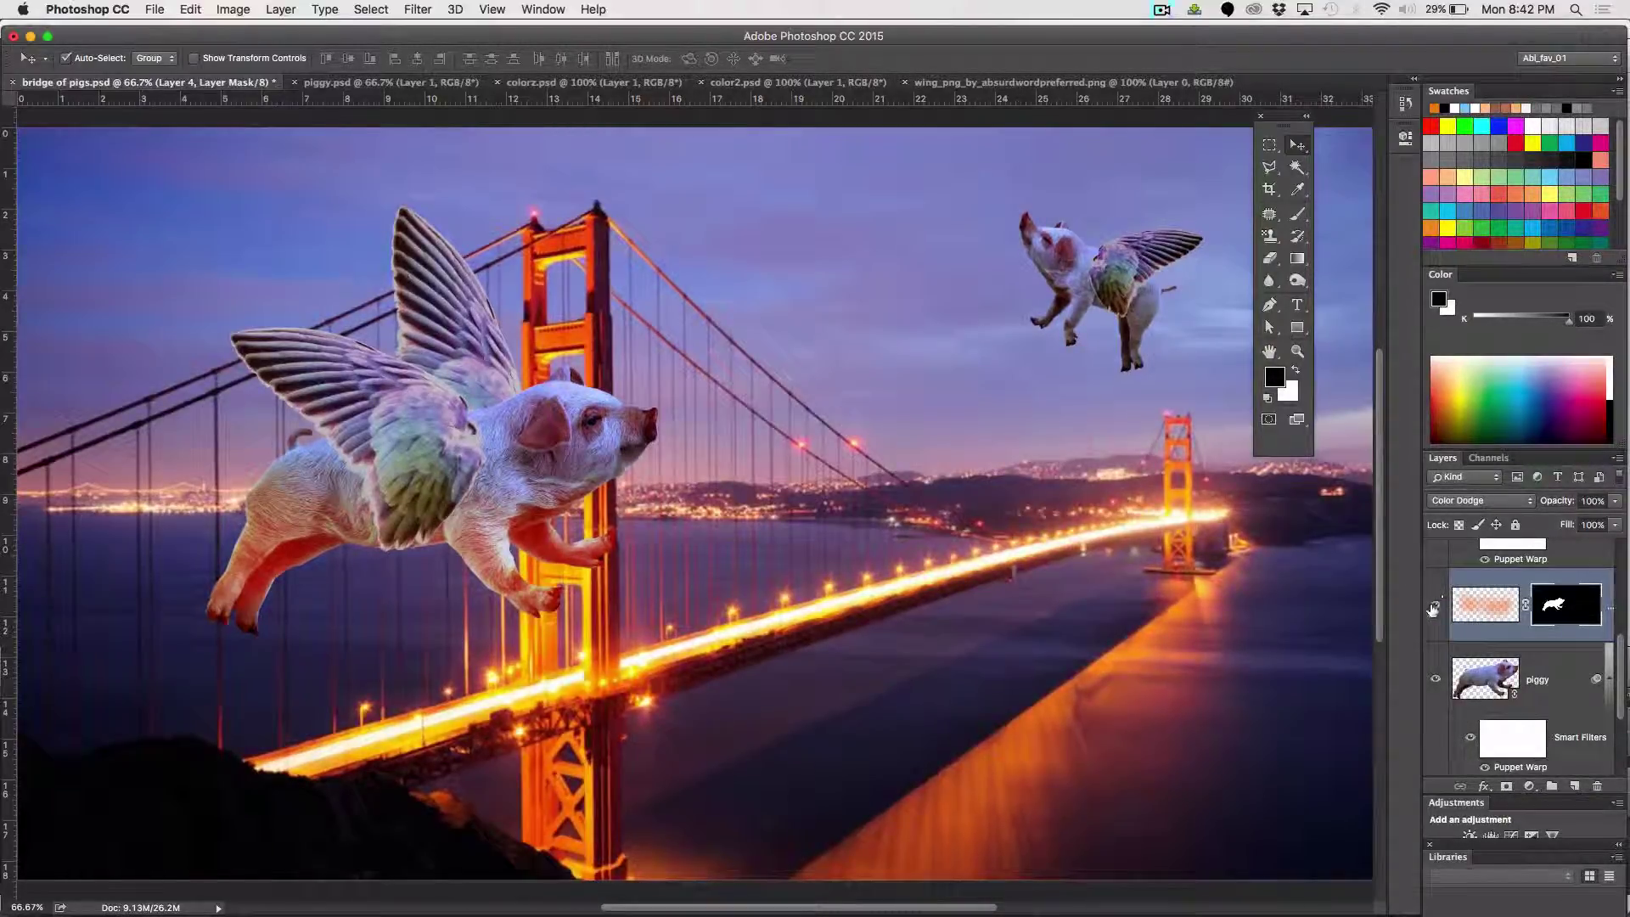
left_click(1434, 607)
left_click(1434, 606)
Add a new layer above piggy copy and brush orange over the small pig's legs and belly at 37% opacity
scroll(1529, 738, "down", 5)
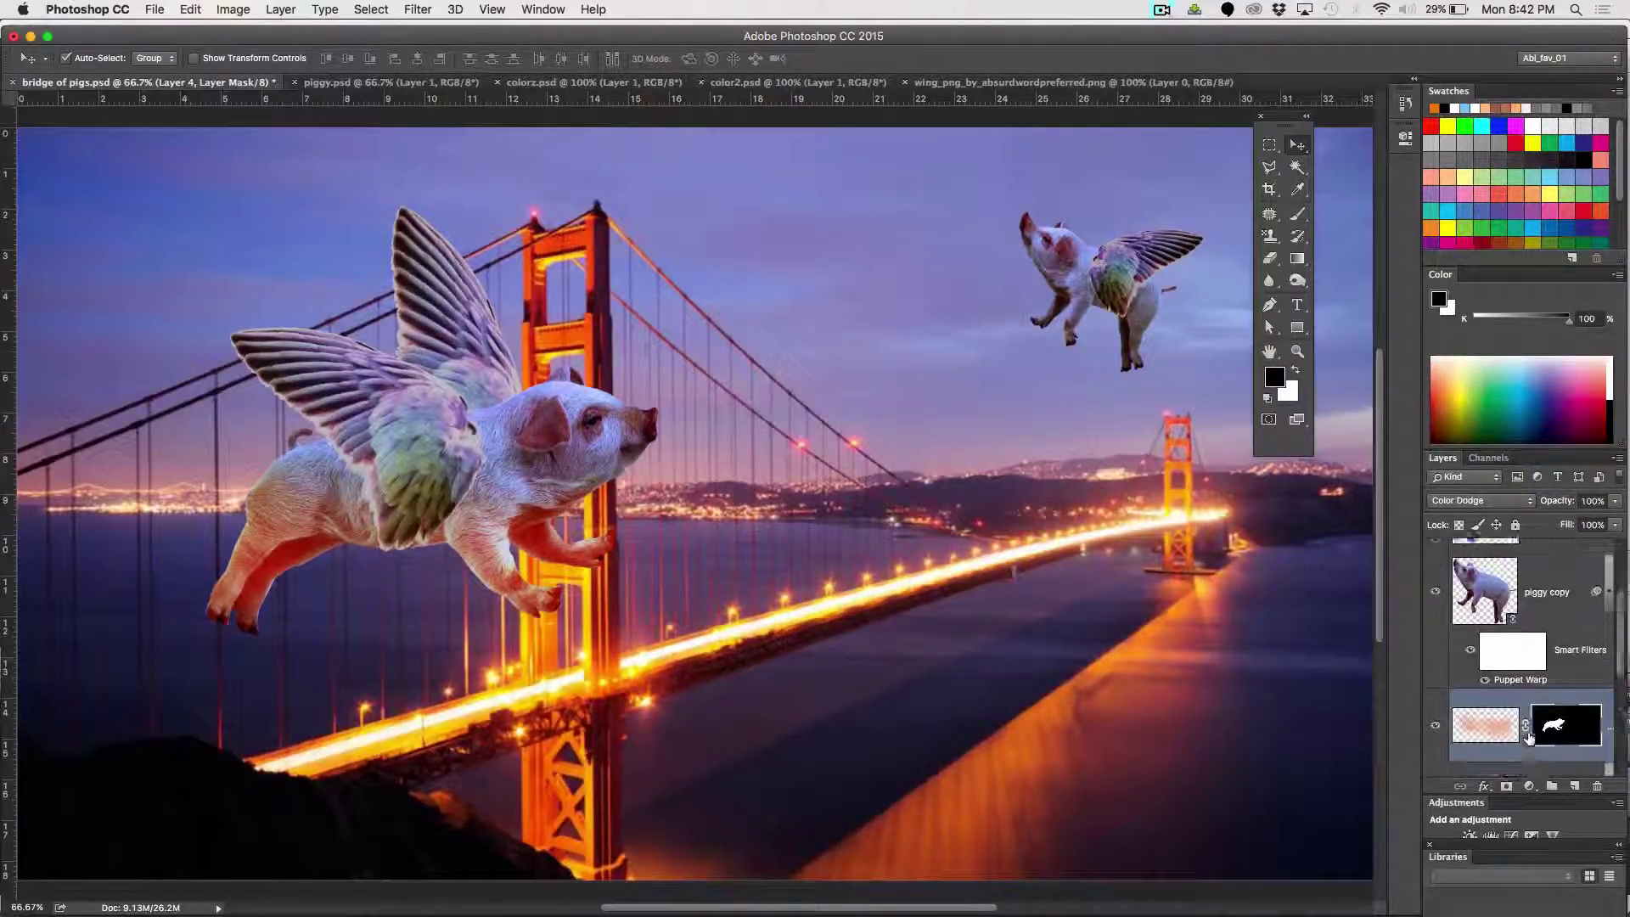
left_click(1534, 726)
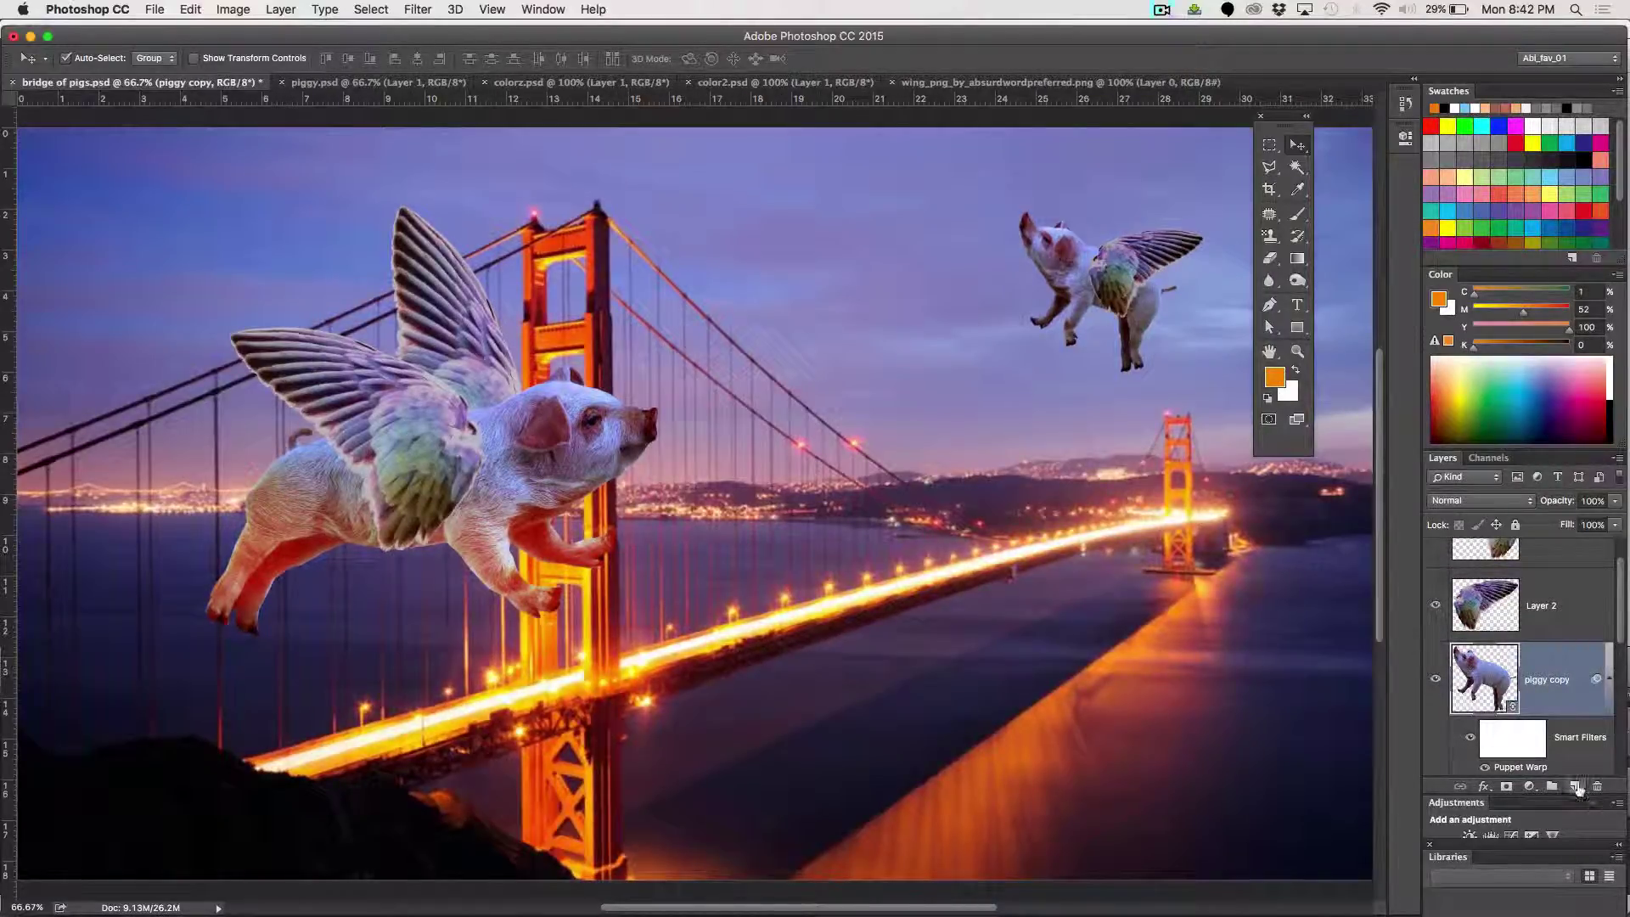
left_click(1575, 786)
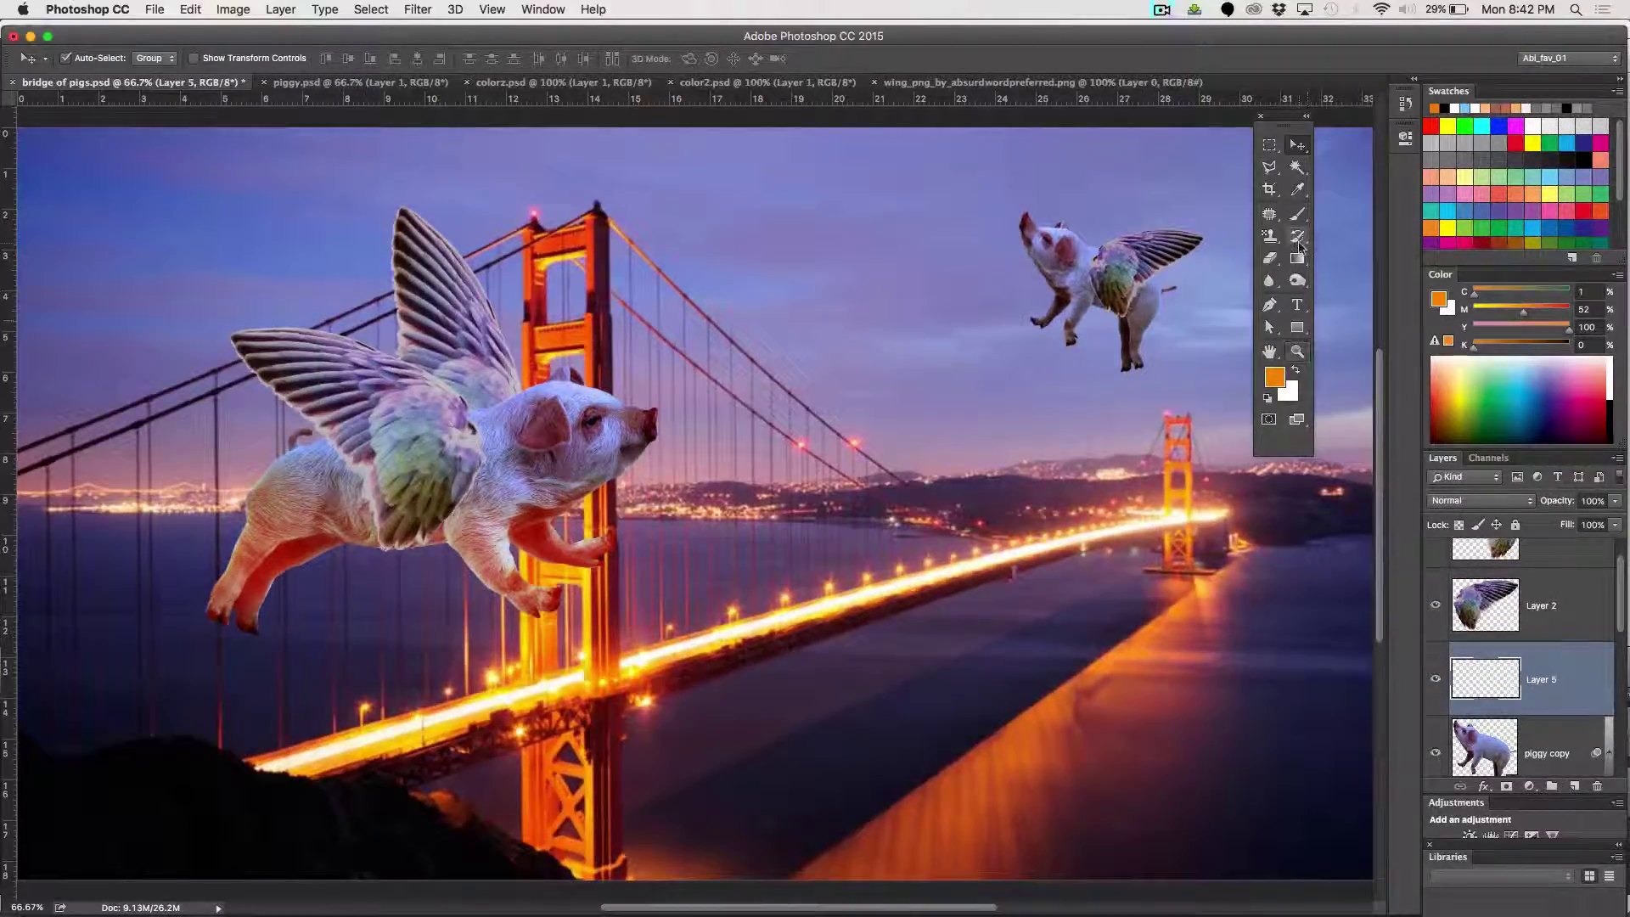
left_click(1299, 217)
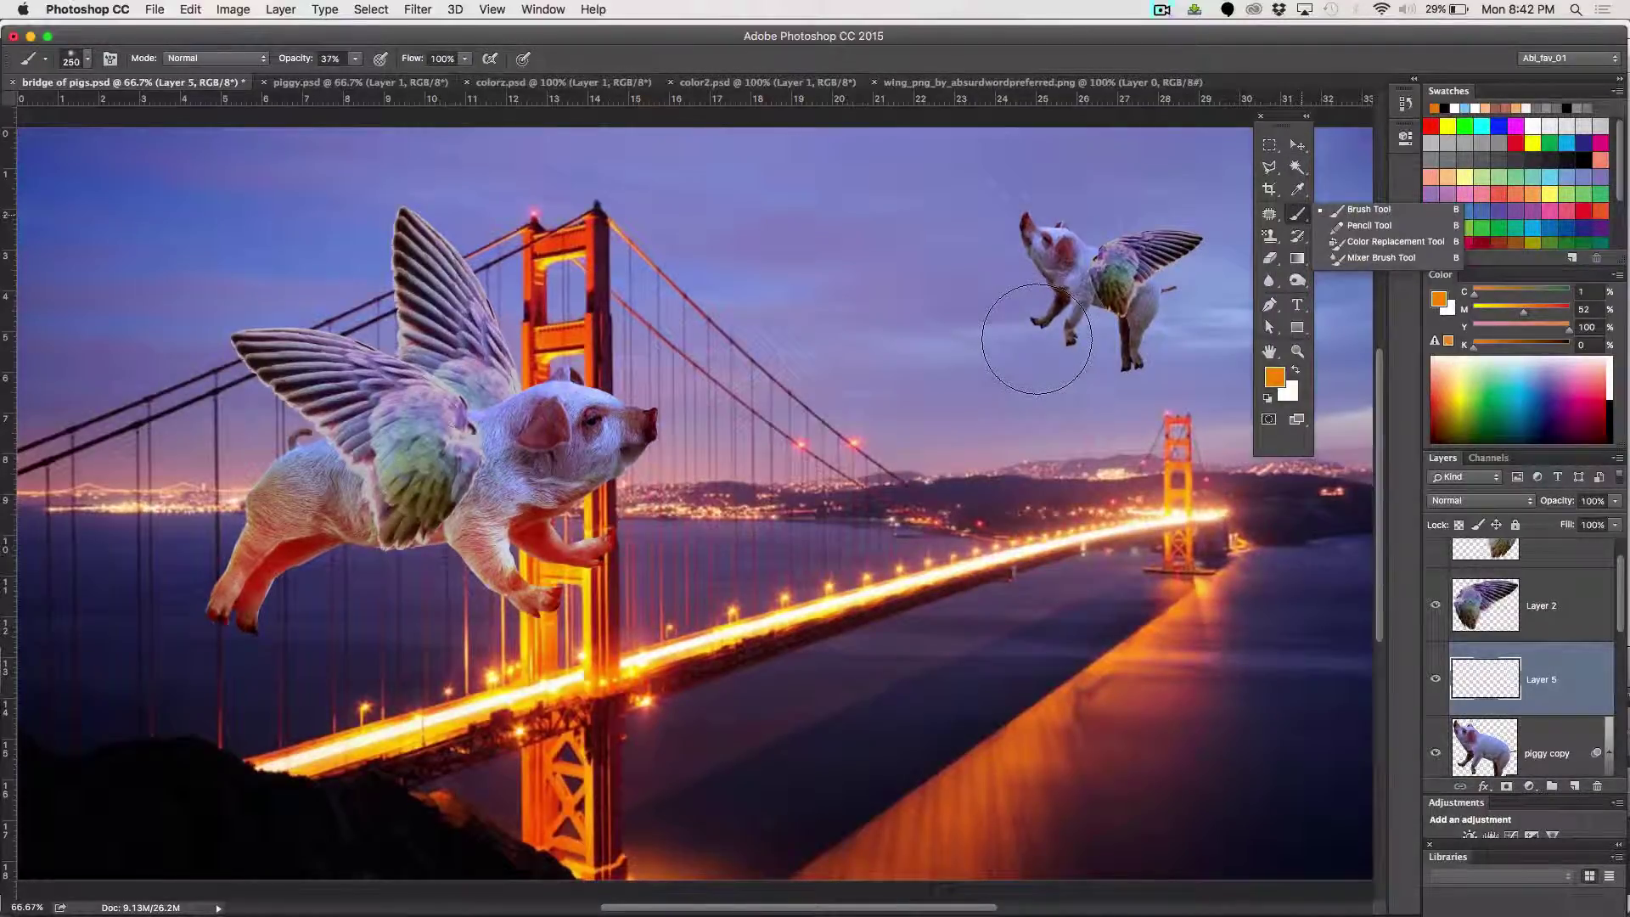
mouse_move(1036, 338)
left_mouse_down()
mouse_move(1040, 361)
mouse_move(1167, 374)
mouse_move(1051, 320)
mouse_move(1010, 331)
left_mouse_up()
mouse_move(1070, 382)
left_mouse_down()
mouse_move(1188, 367)
mouse_move(1109, 334)
left_mouse_up()
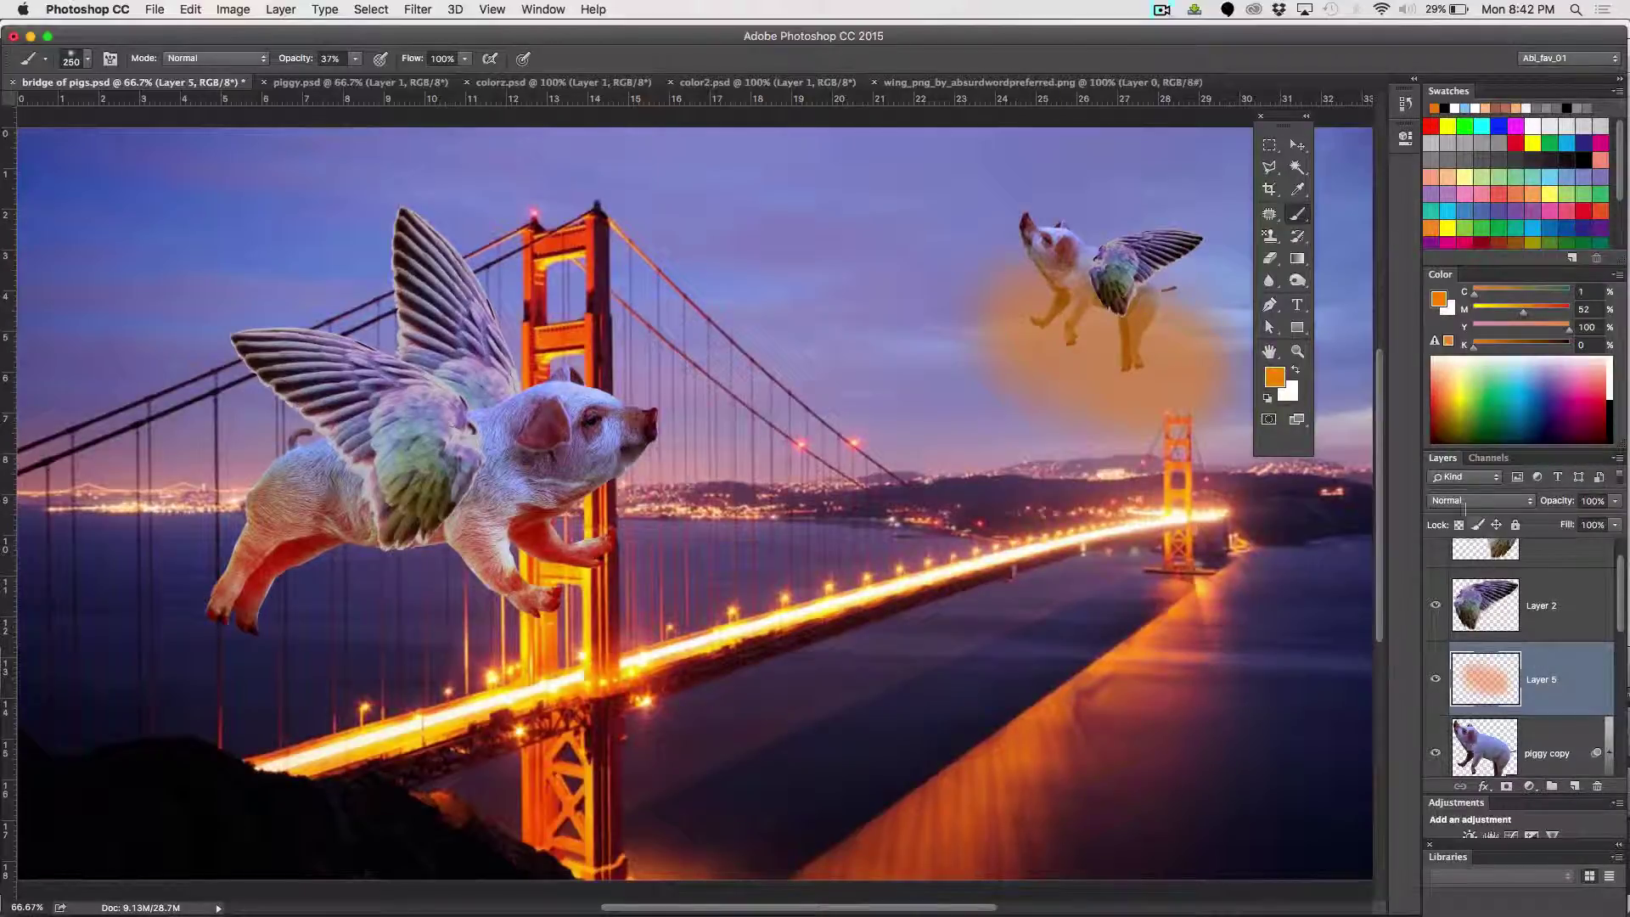
Set the blend mode of the small pig's orange glow layer to Color Dodge
left_click(1457, 479)
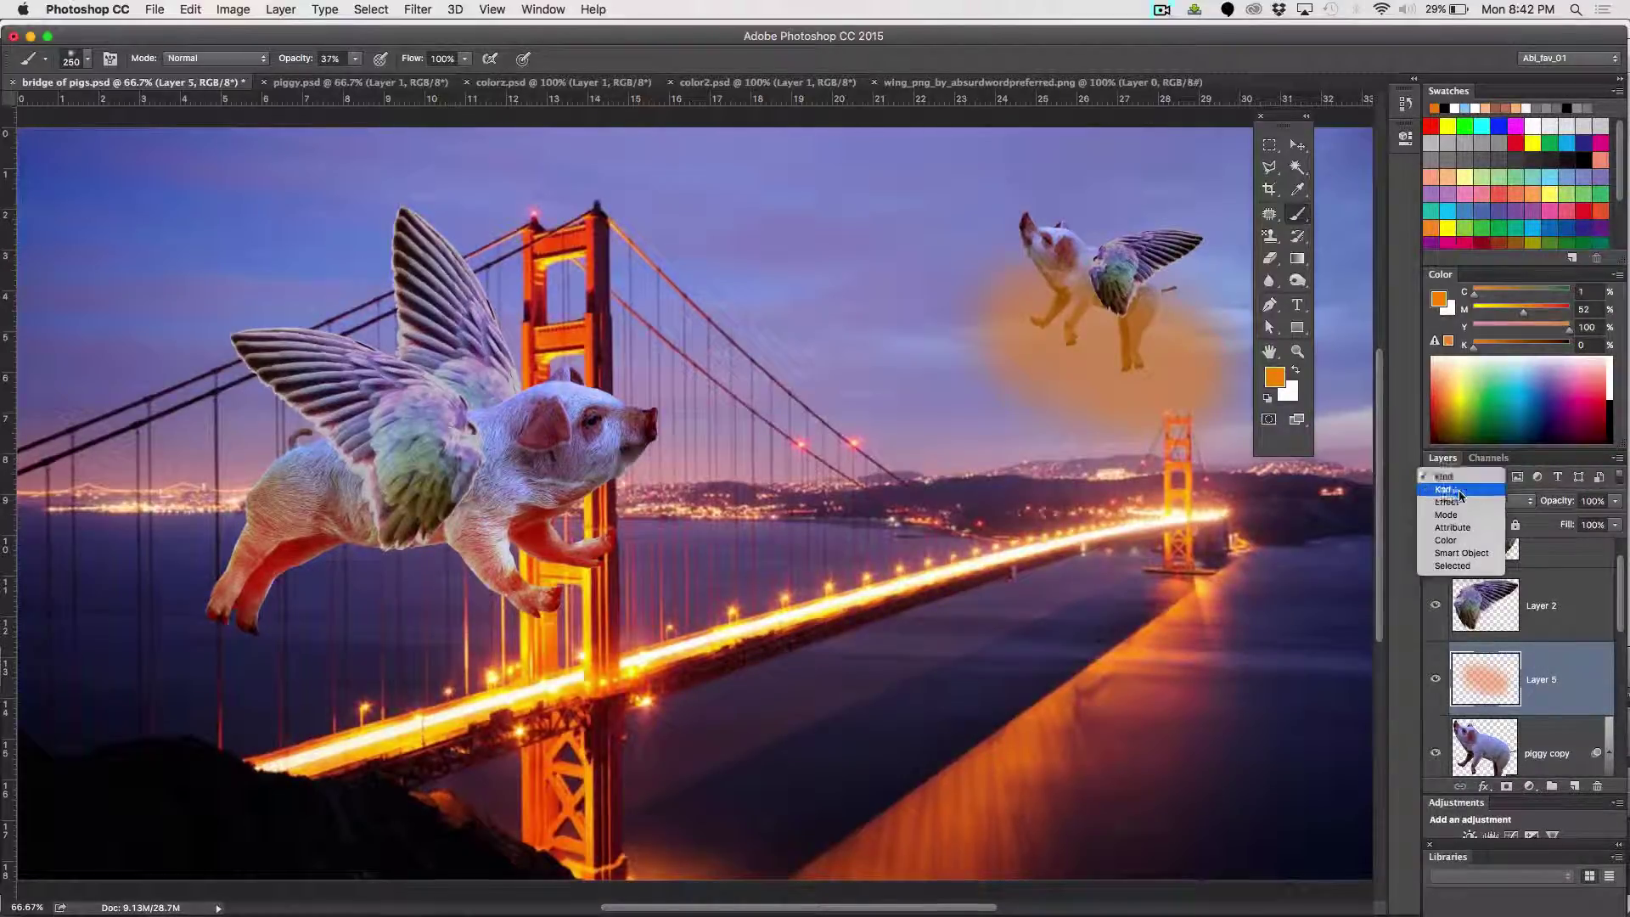
left_click(1457, 477)
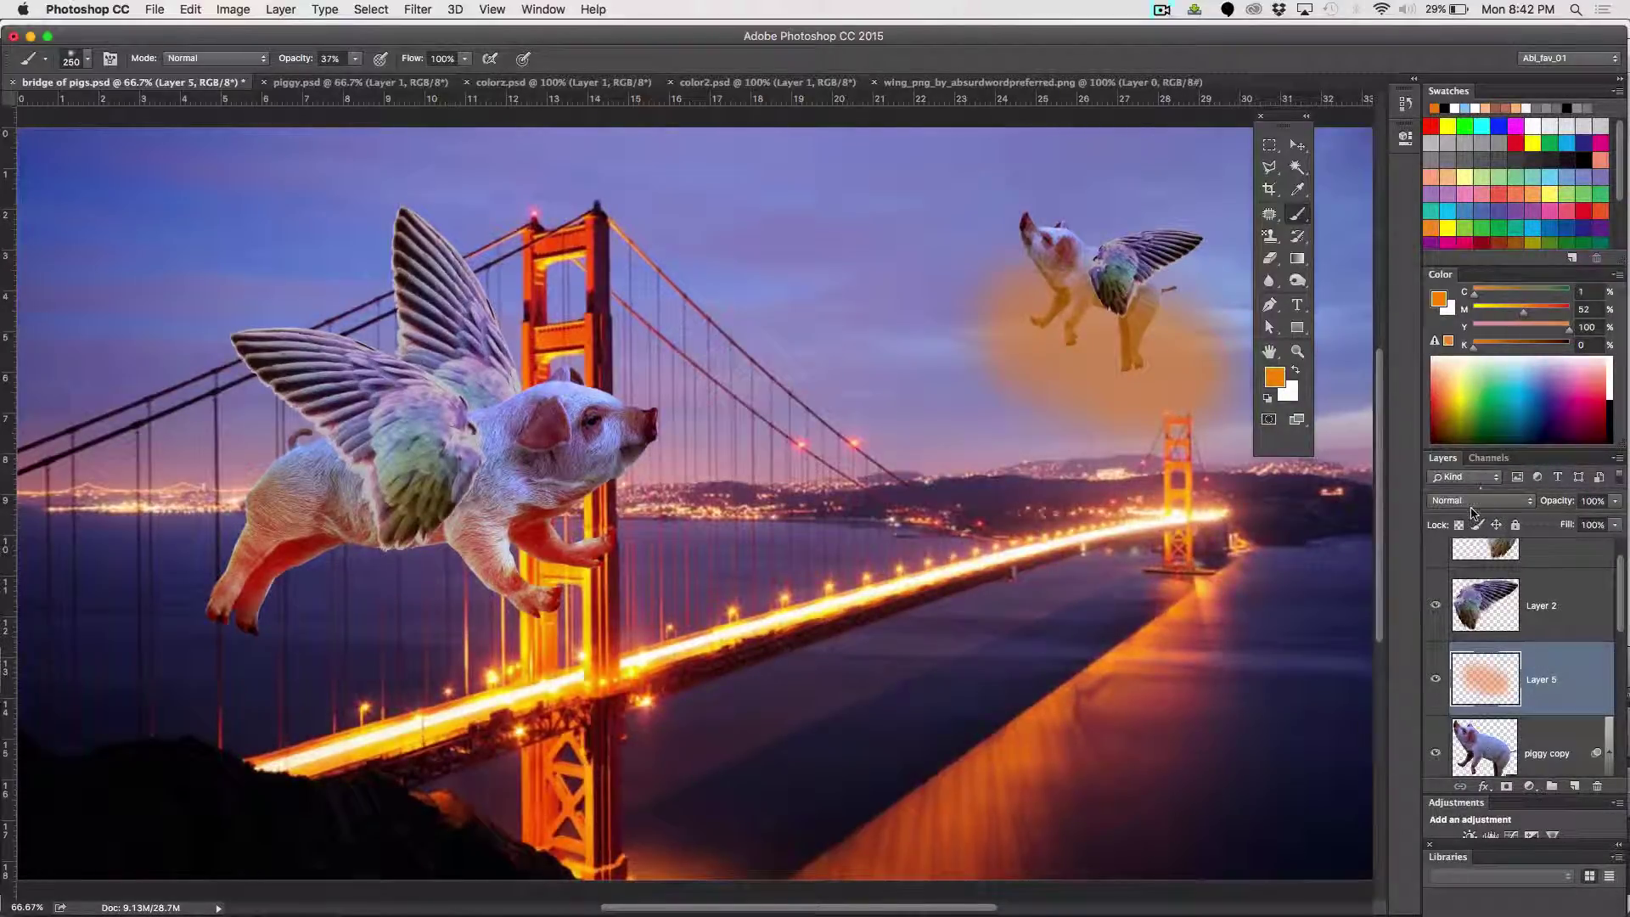
left_click(1473, 503)
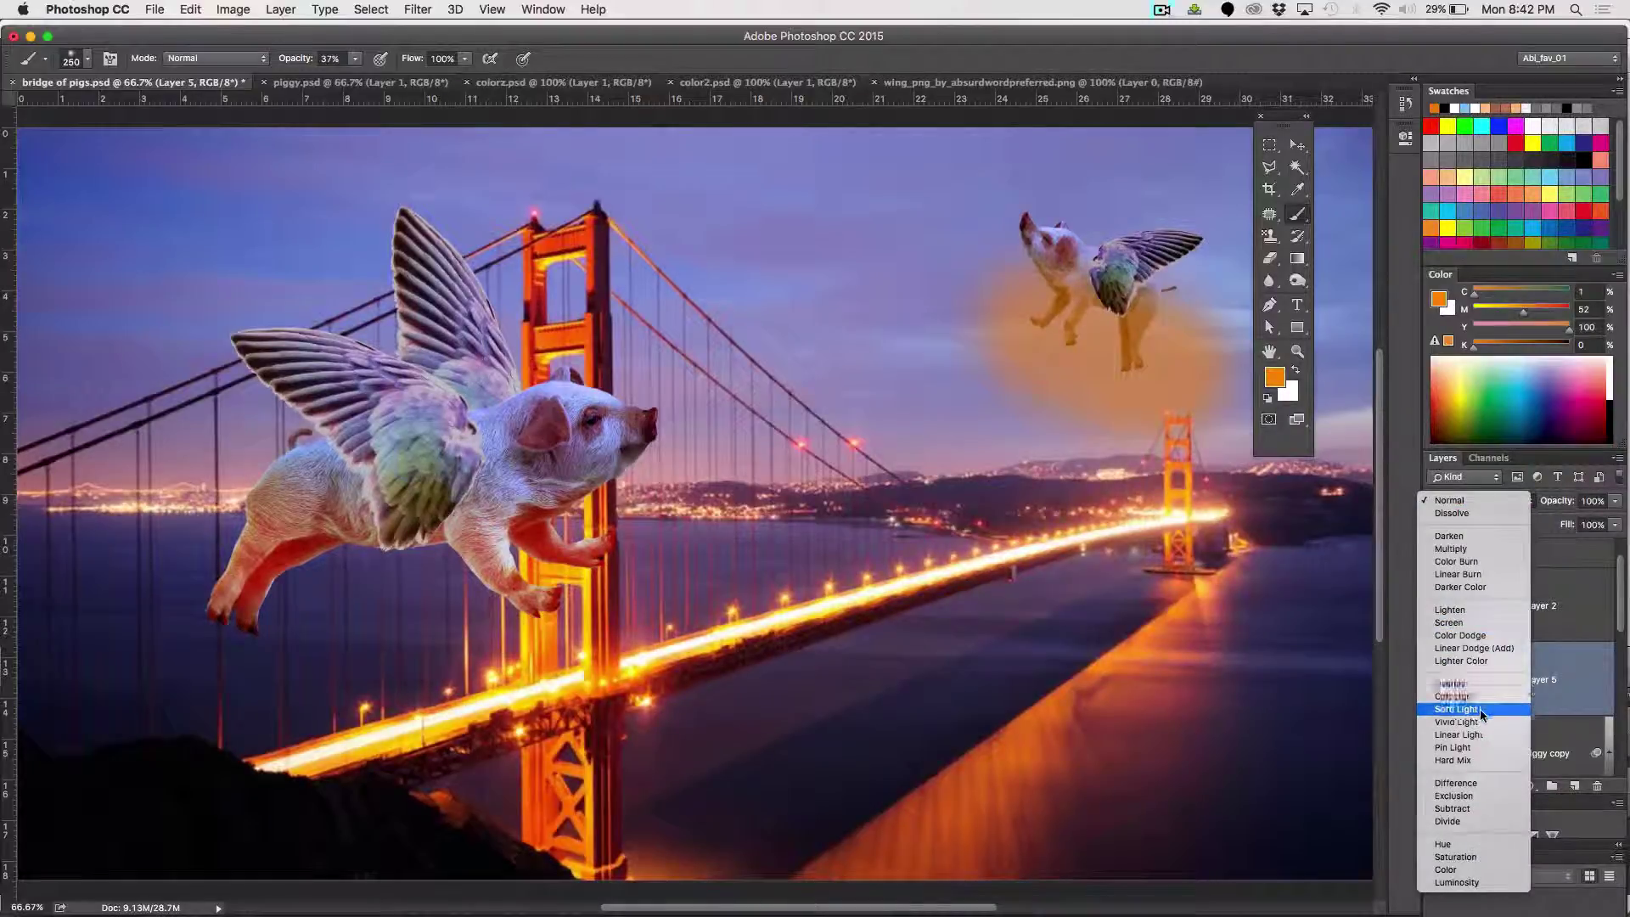
left_click(1474, 635)
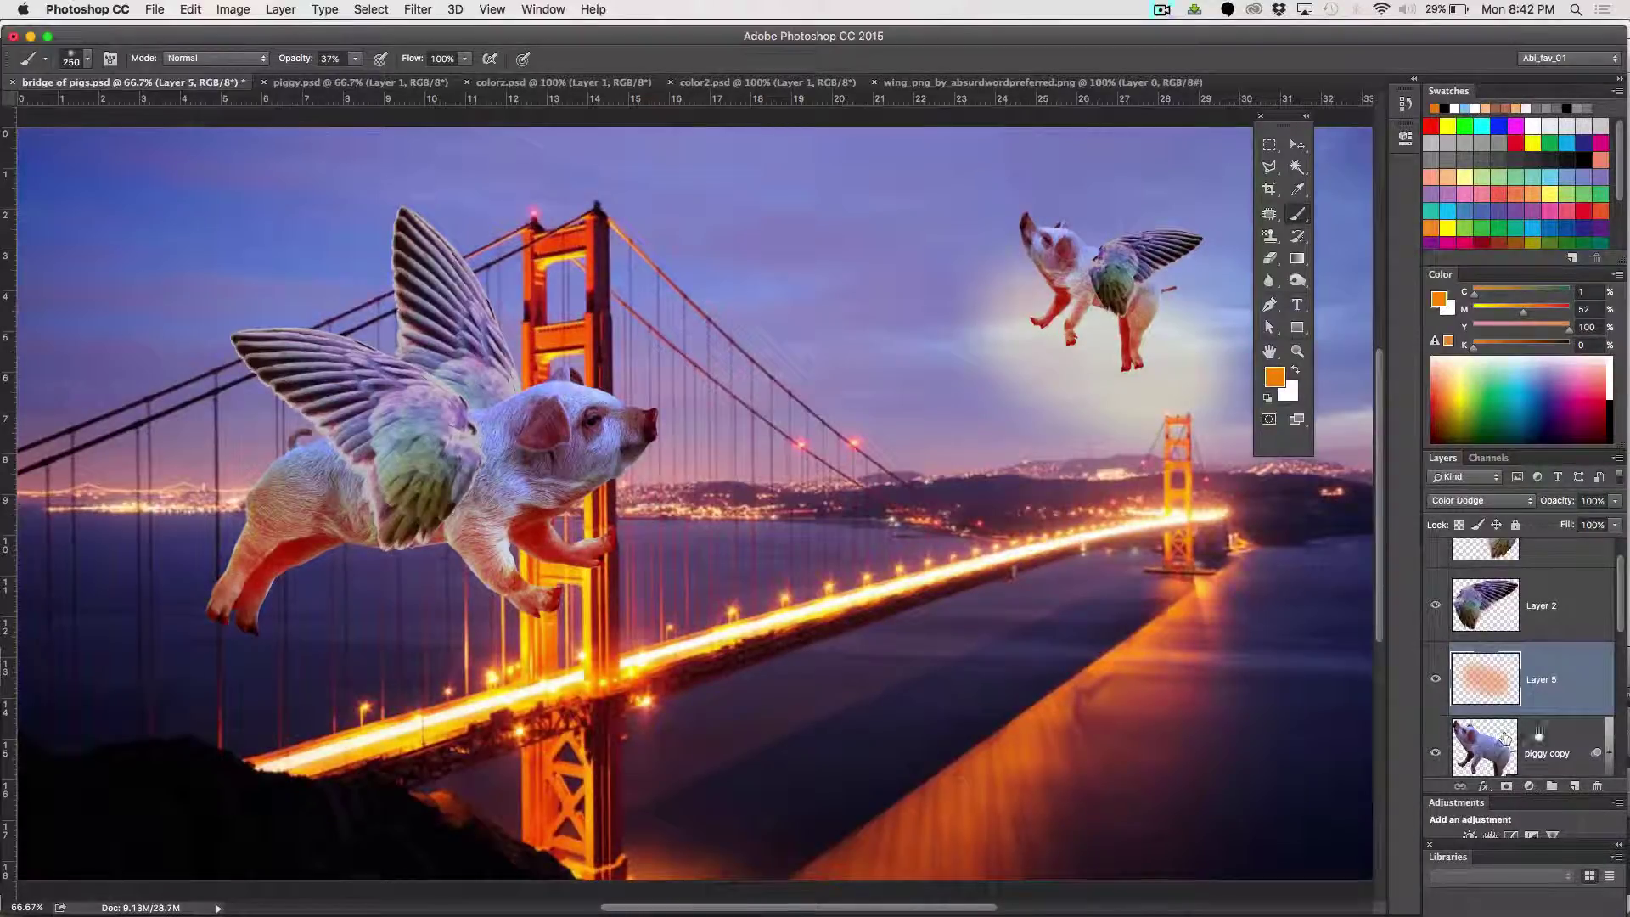
Load the piggy copy layer's transparency as a new selection and use it to mask the orange glow on Layer 5
left_click(1539, 734)
scroll(1566, 741, "down", 1)
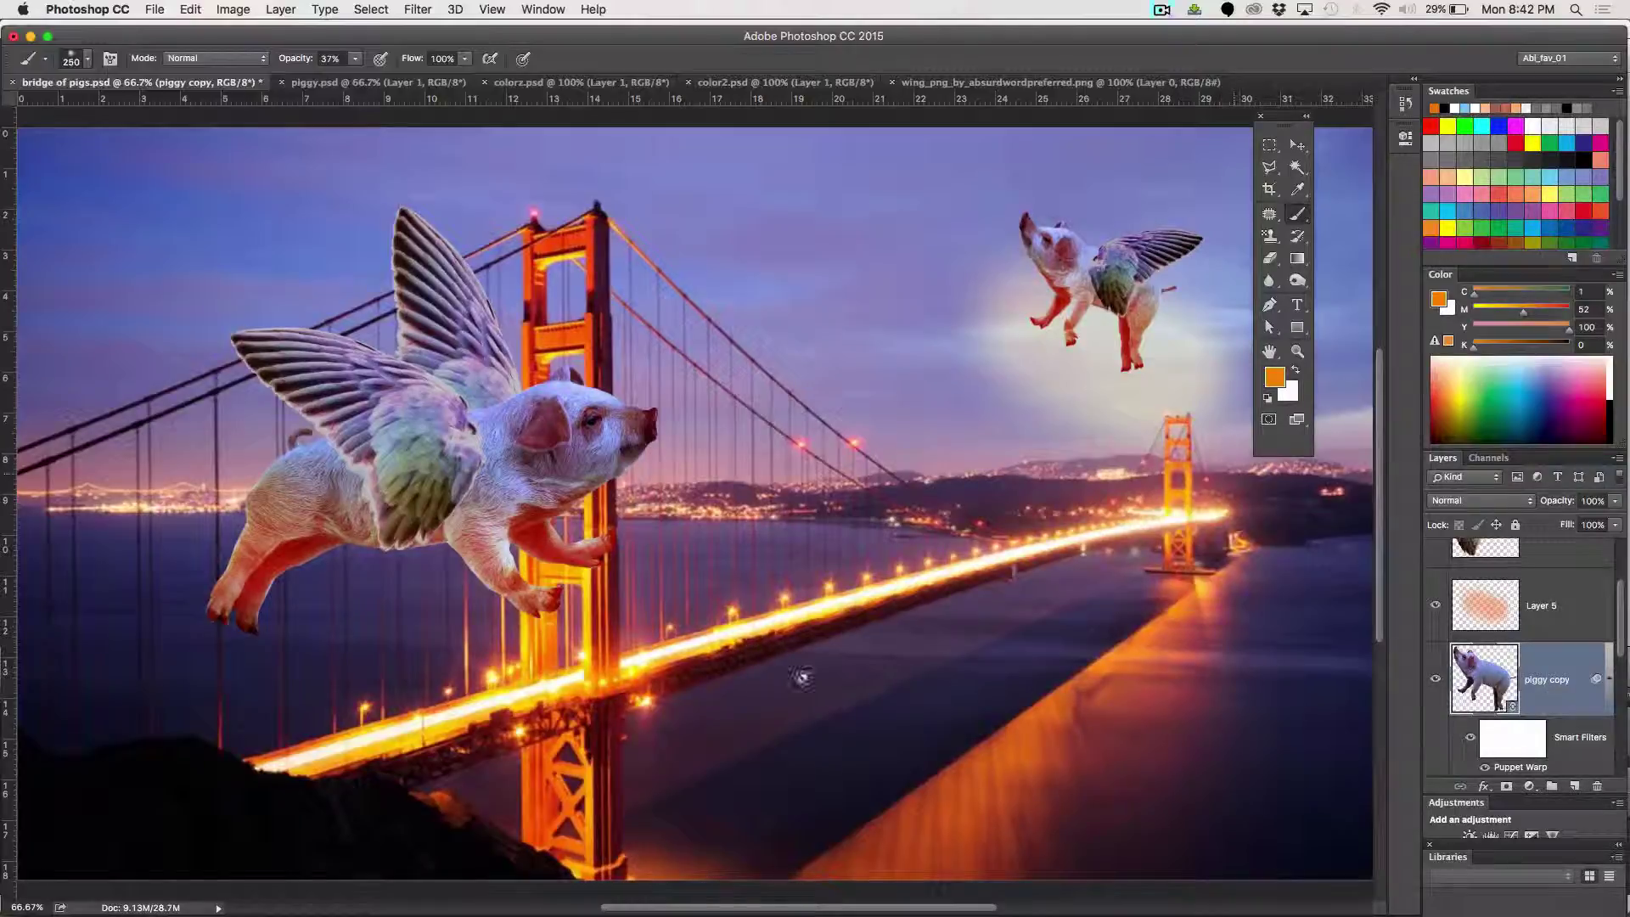
left_click(371, 9)
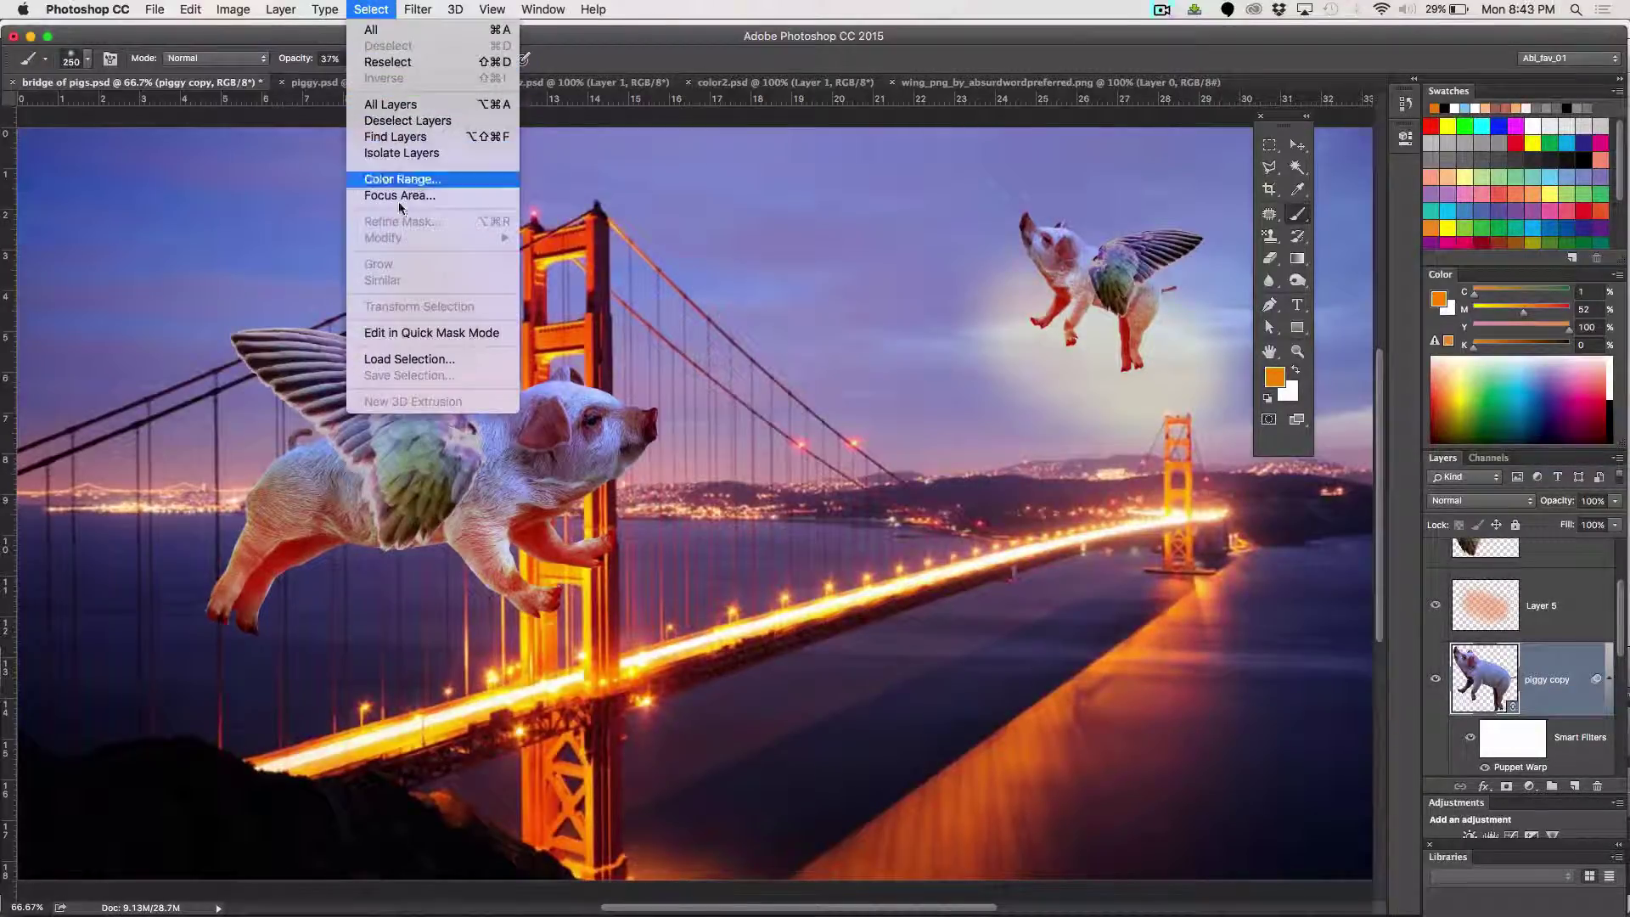
left_click(408, 365)
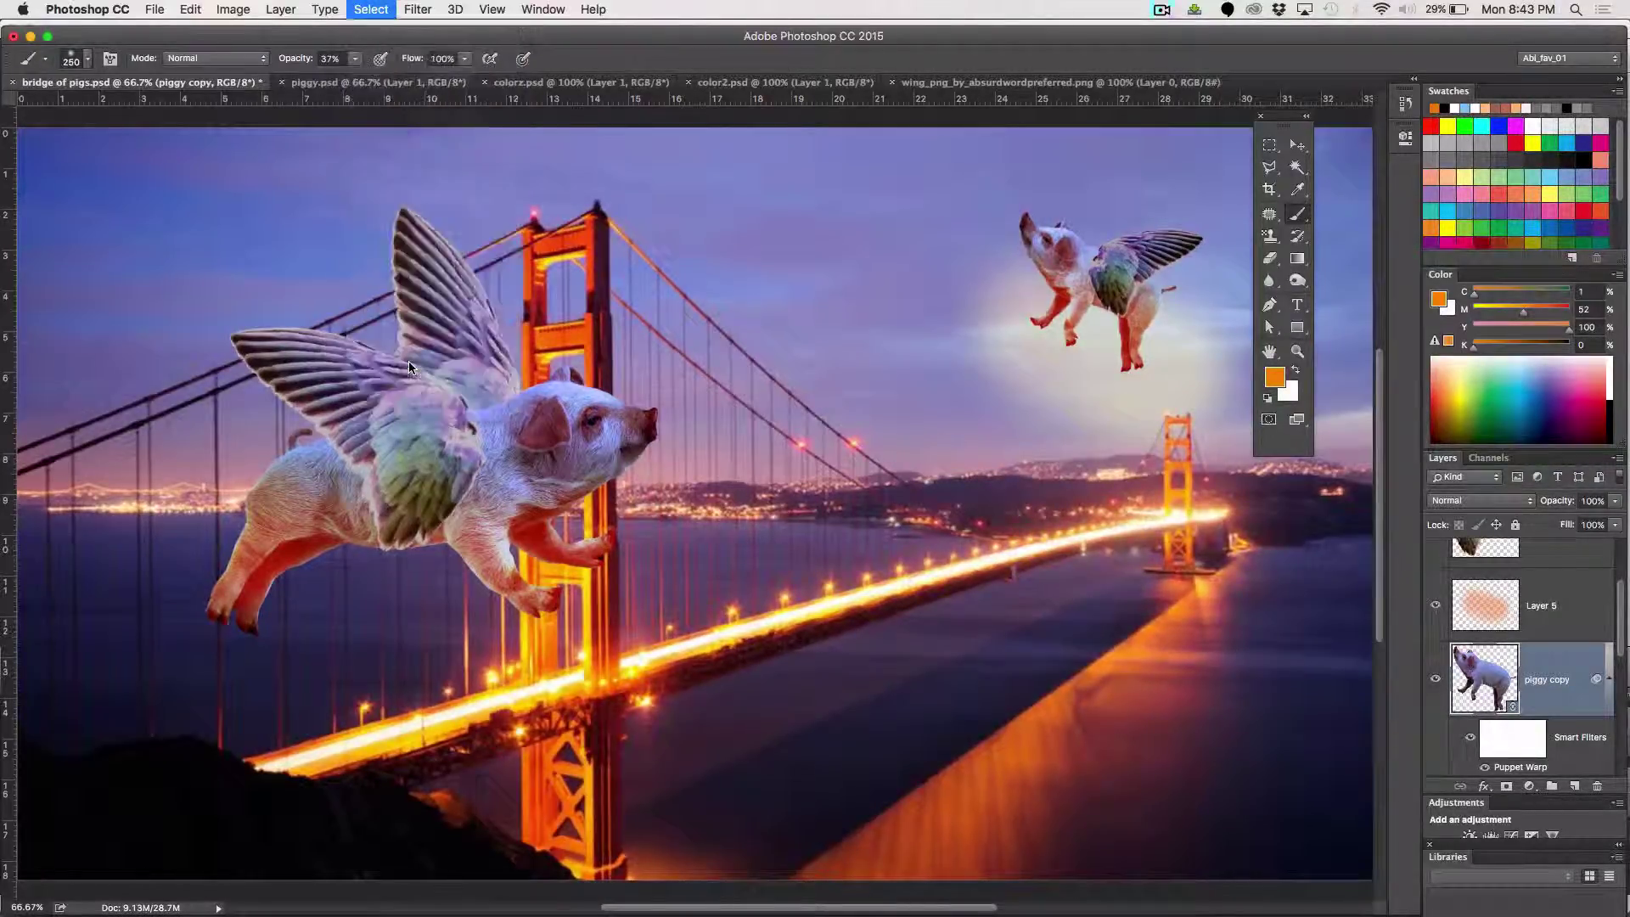
left_click(590, 266)
left_click(586, 281)
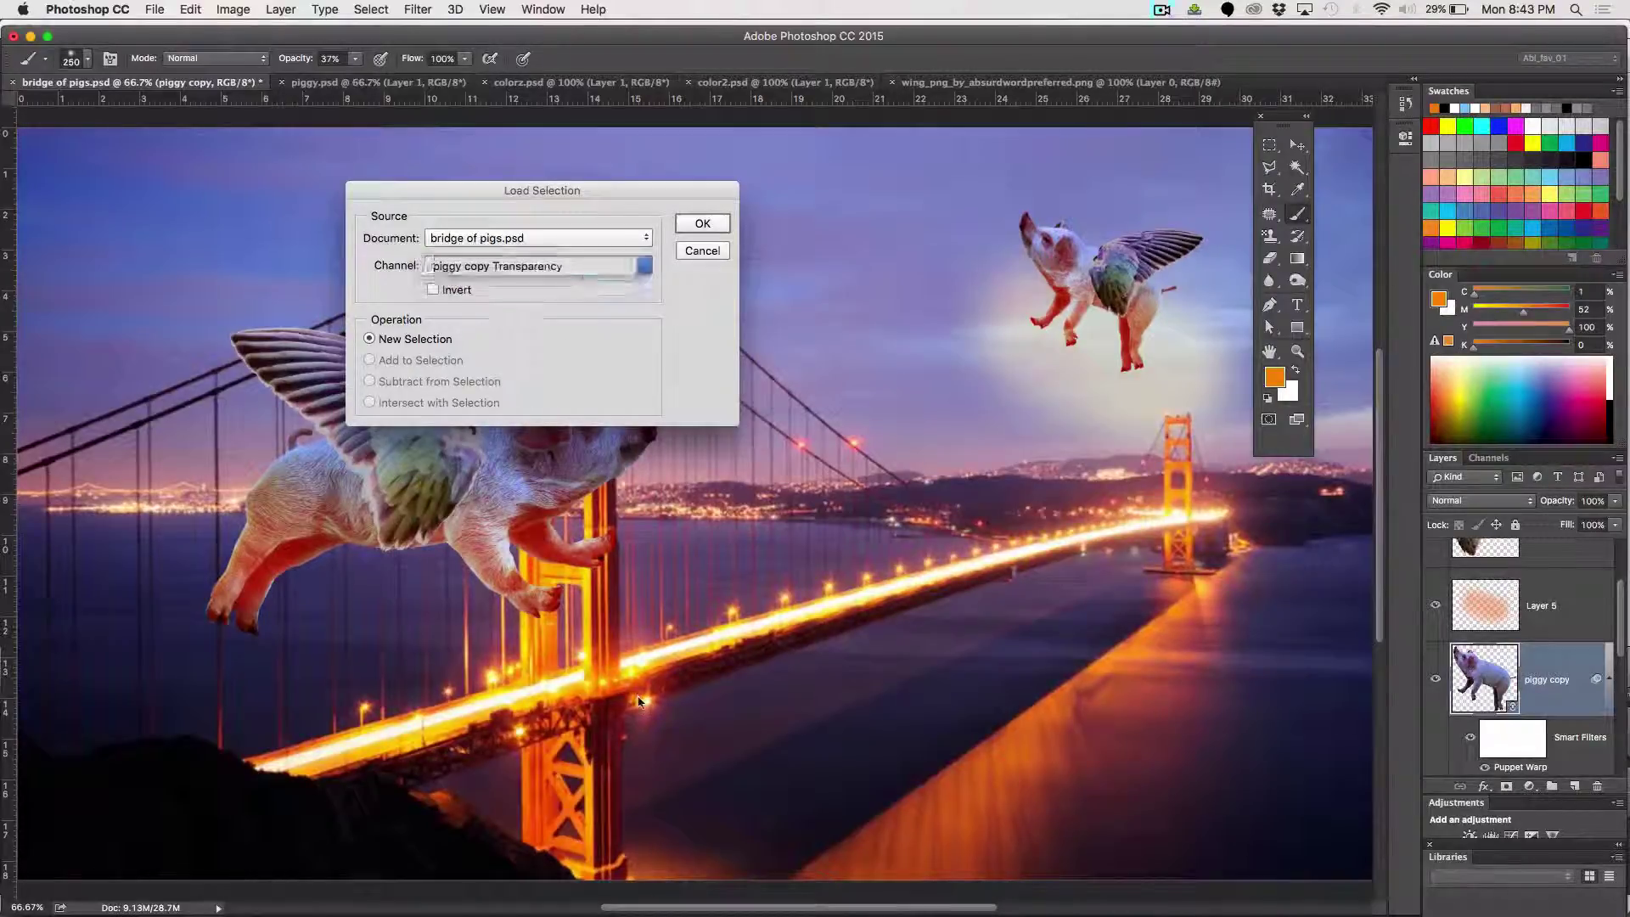
left_click(702, 224)
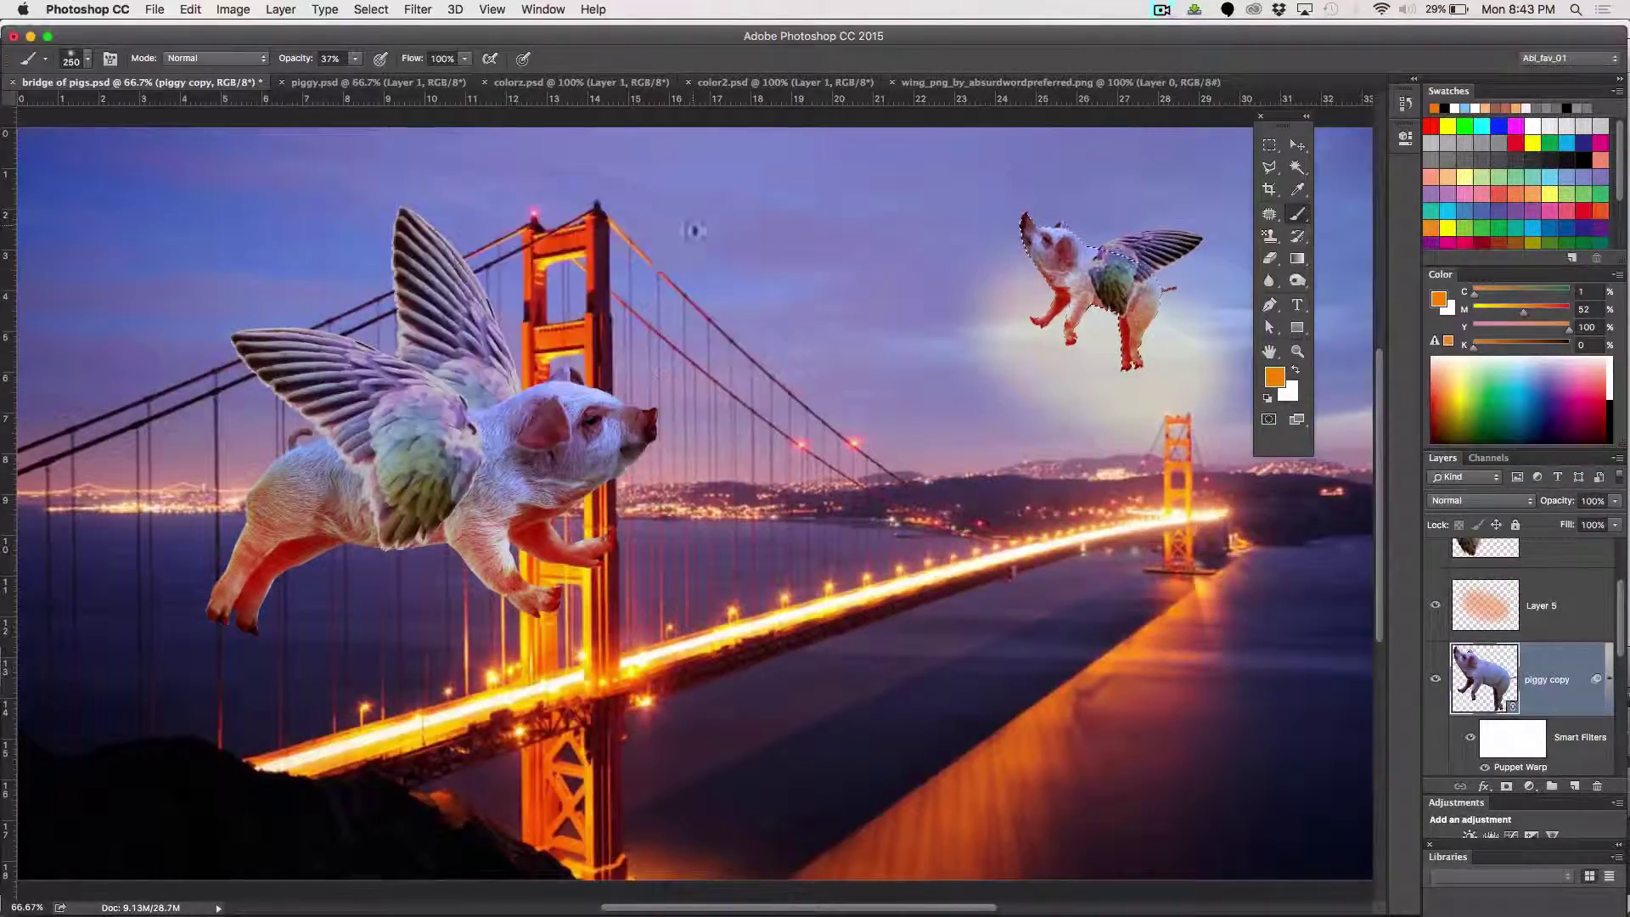
left_click(1548, 611)
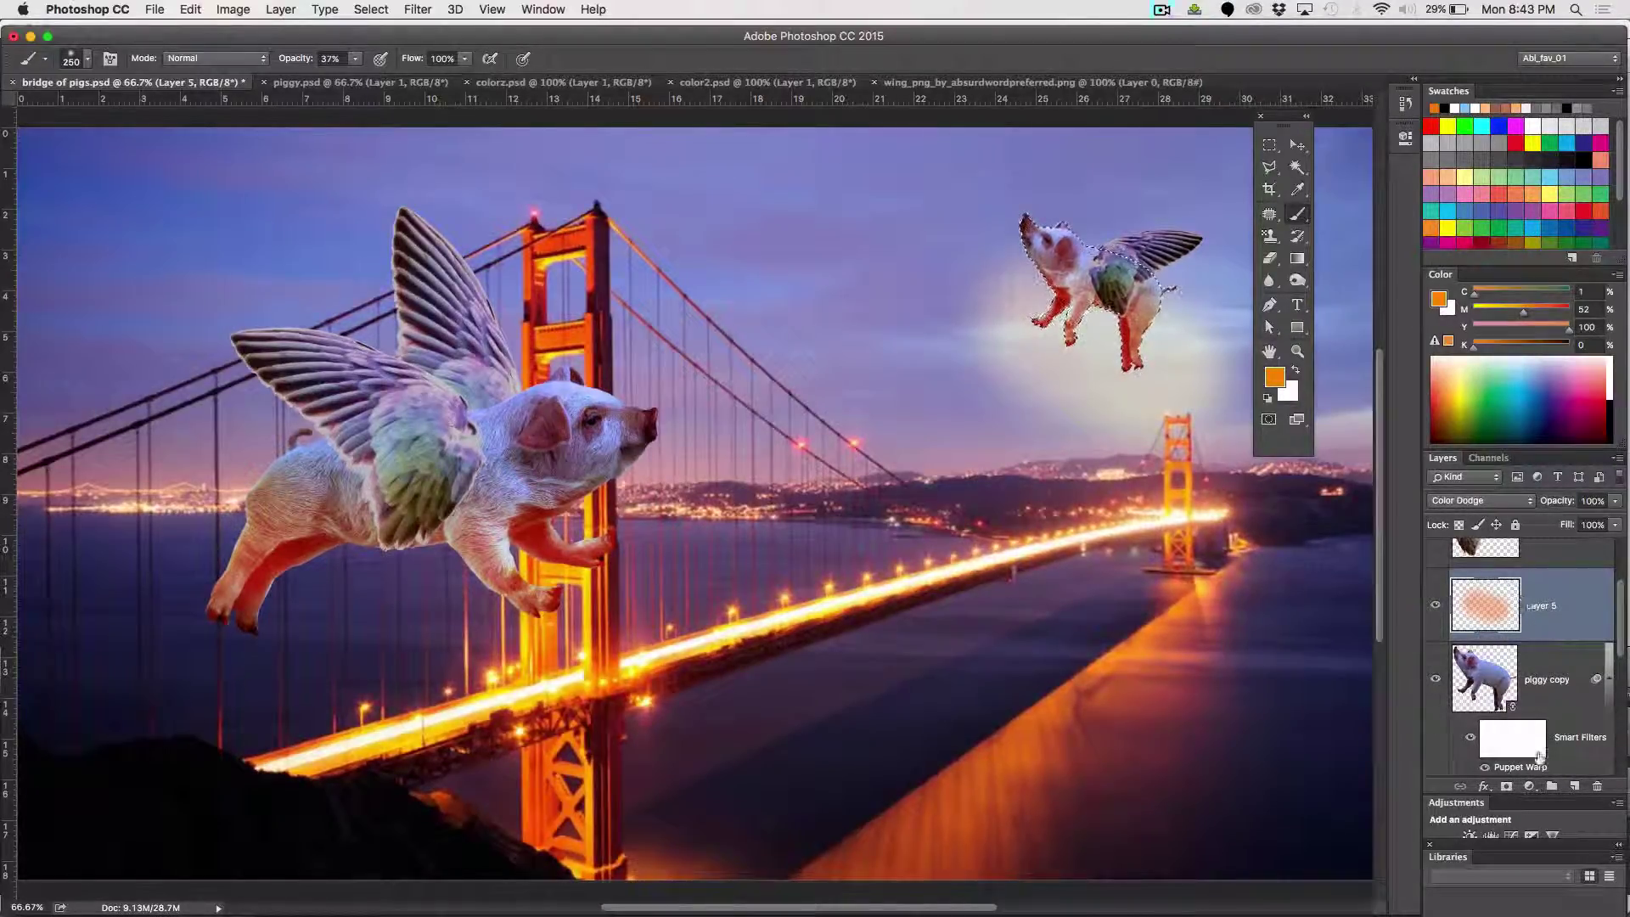
left_click(1508, 789)
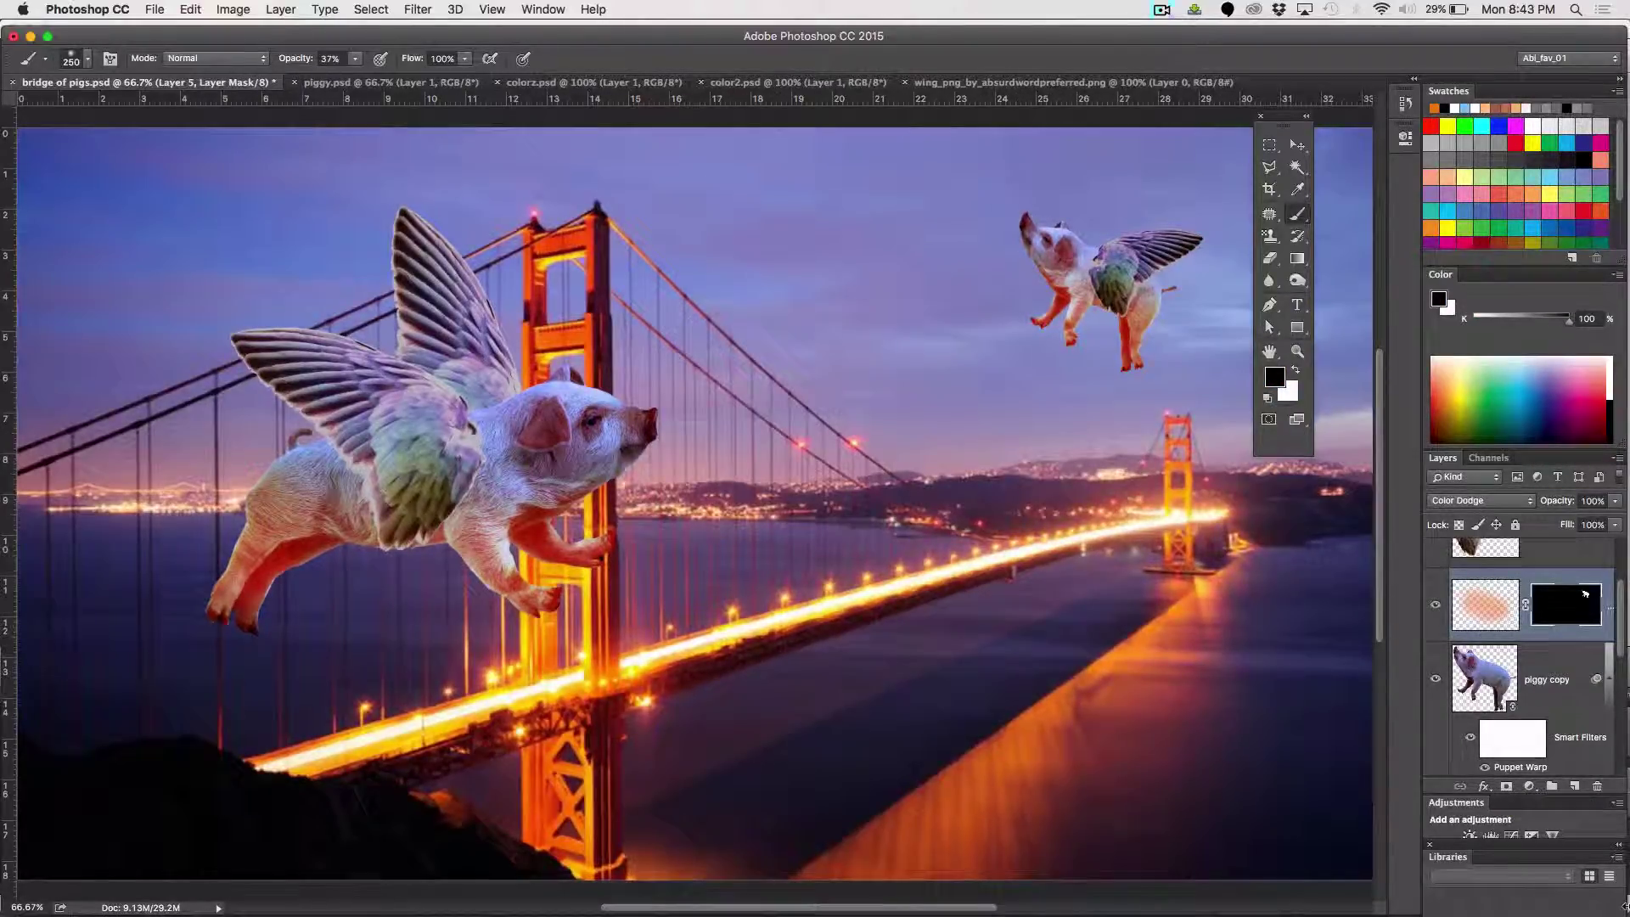
Select Layer 3, Layer 2, the masked glow layer and piggy copy, and try to move them together on the canvas
mouse_move(815, 915)
scroll(1613, 610, "up", 3)
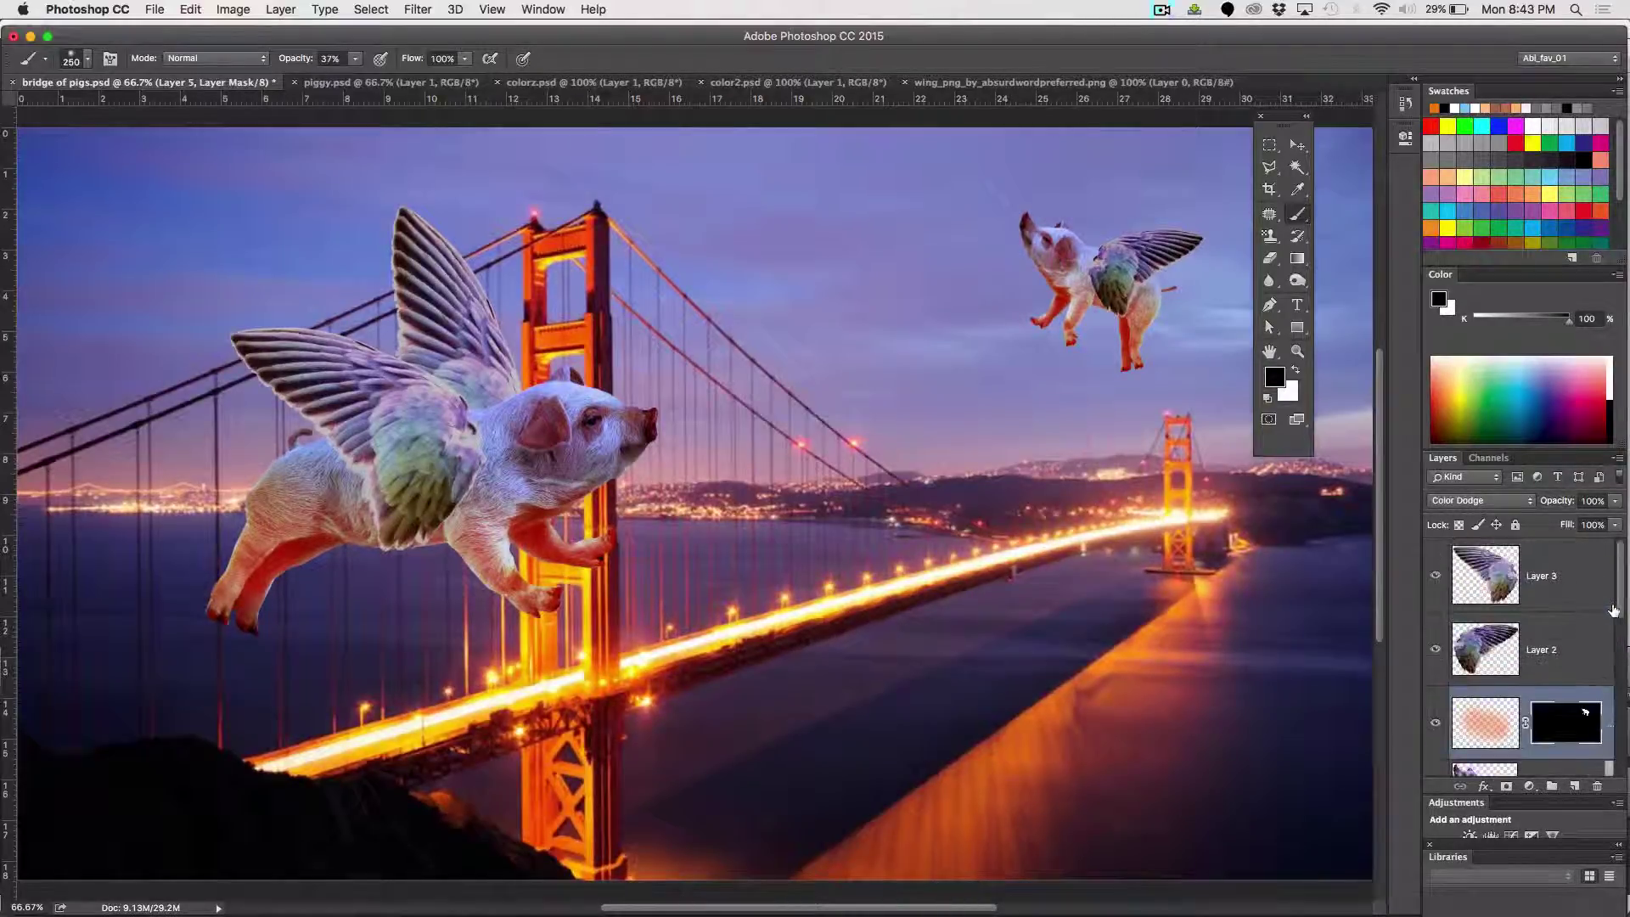
left_click(1565, 580)
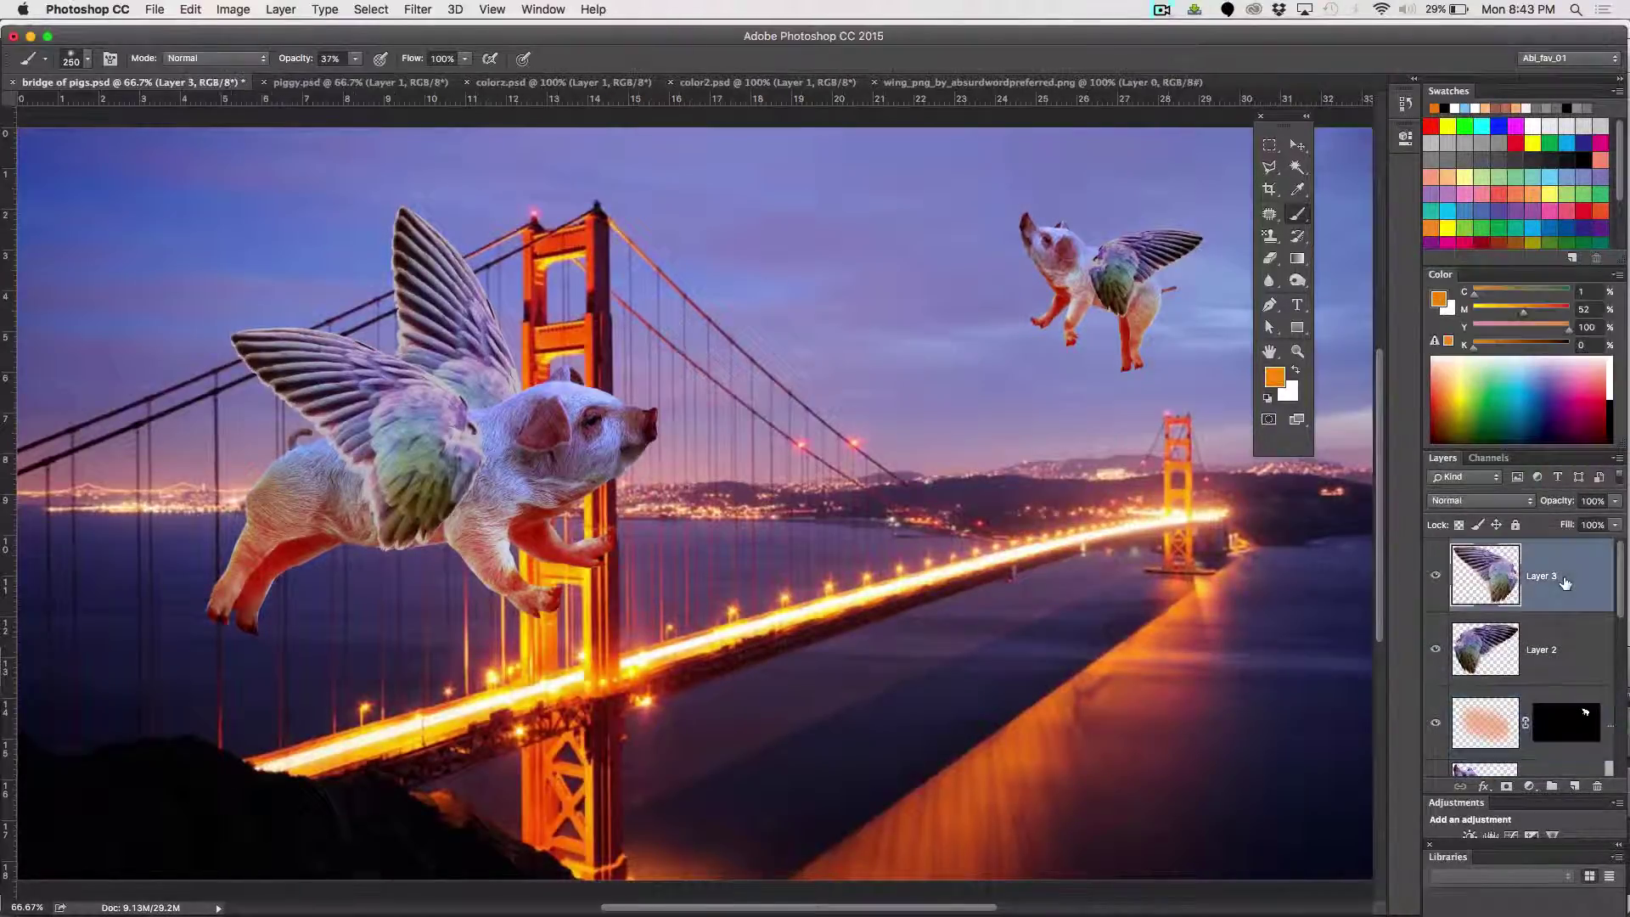
left_click(1583, 646, "shift")
scroll(1628, 654, "down", 3)
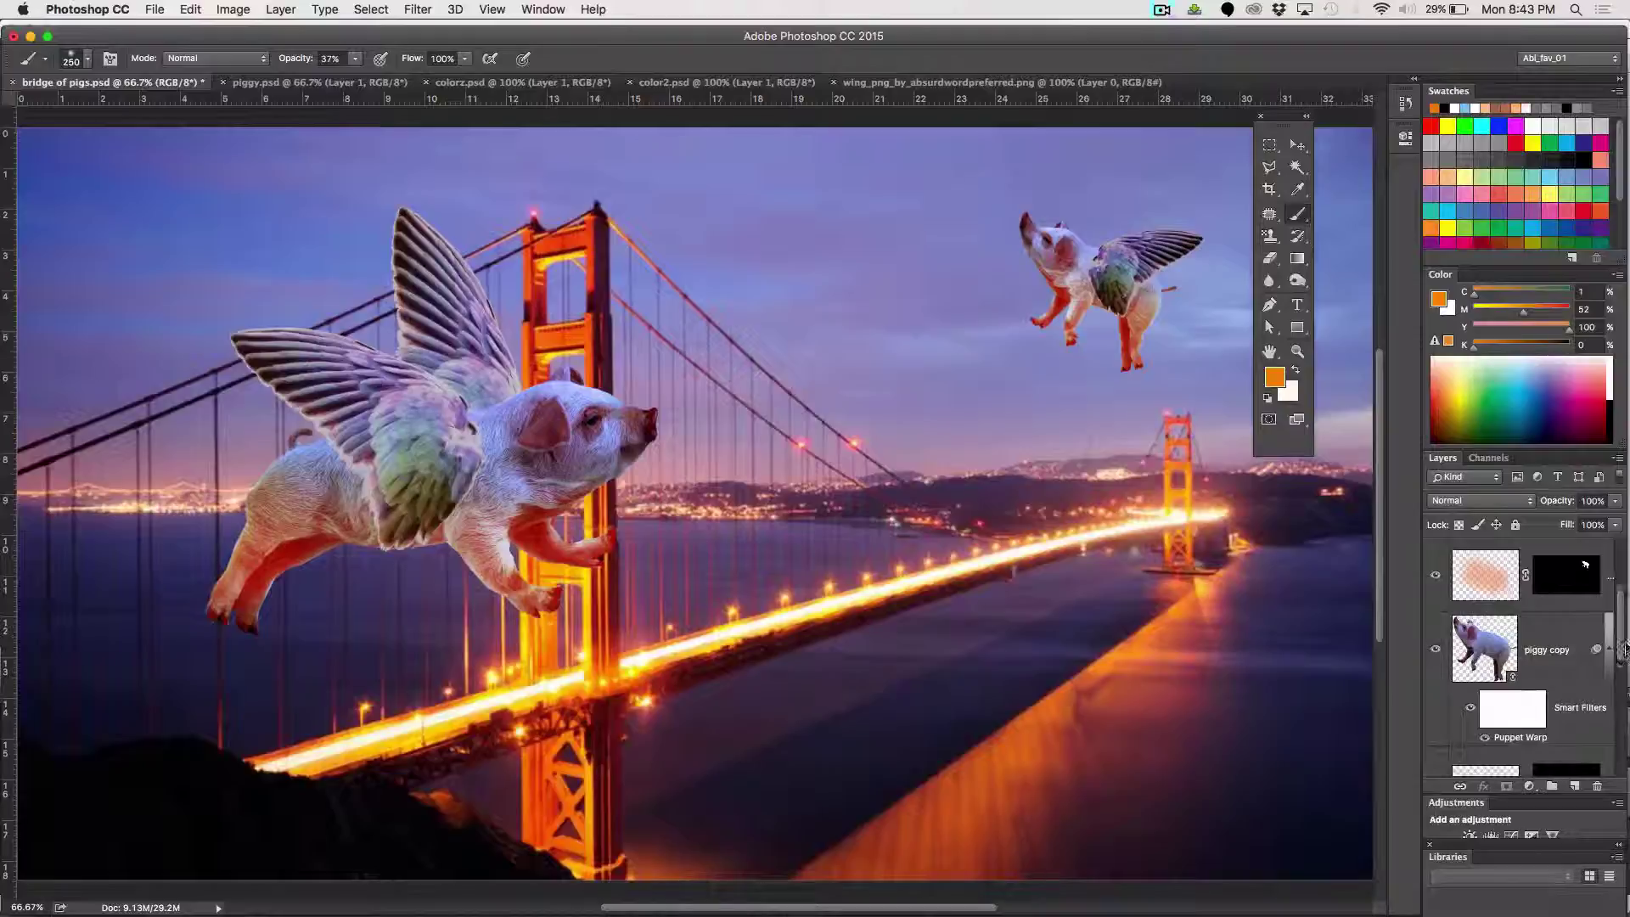
scroll(1623, 650, "up", 2)
scroll(1623, 650, "down", 2)
scroll(1623, 649, "up", 2)
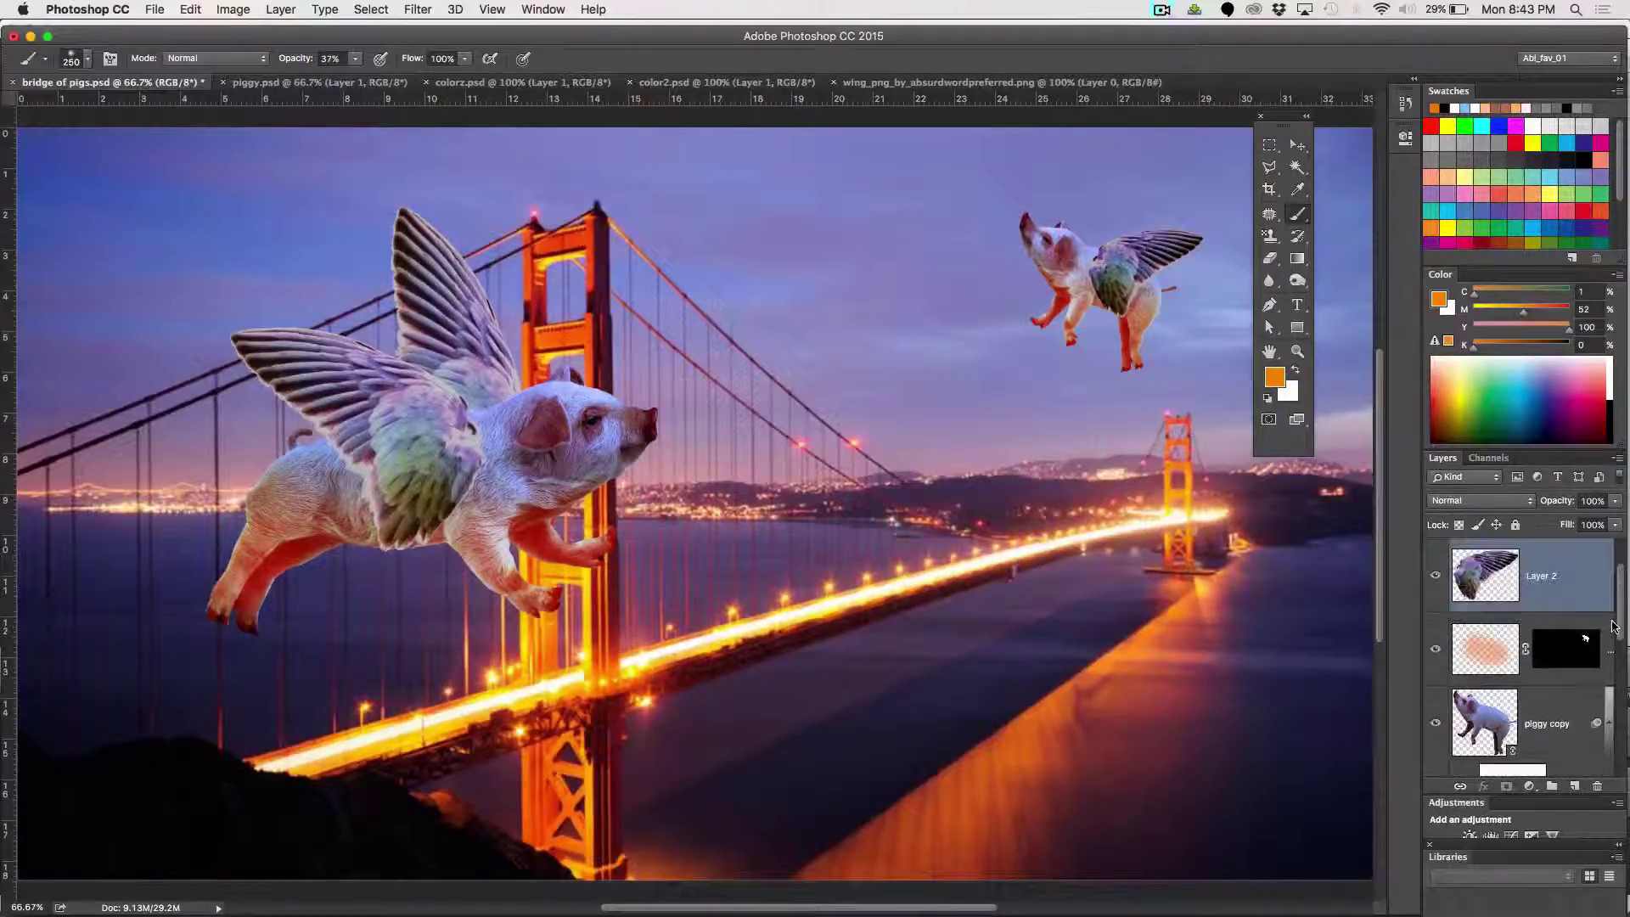
left_click(1514, 638, "shift")
left_click(1616, 703, "shift")
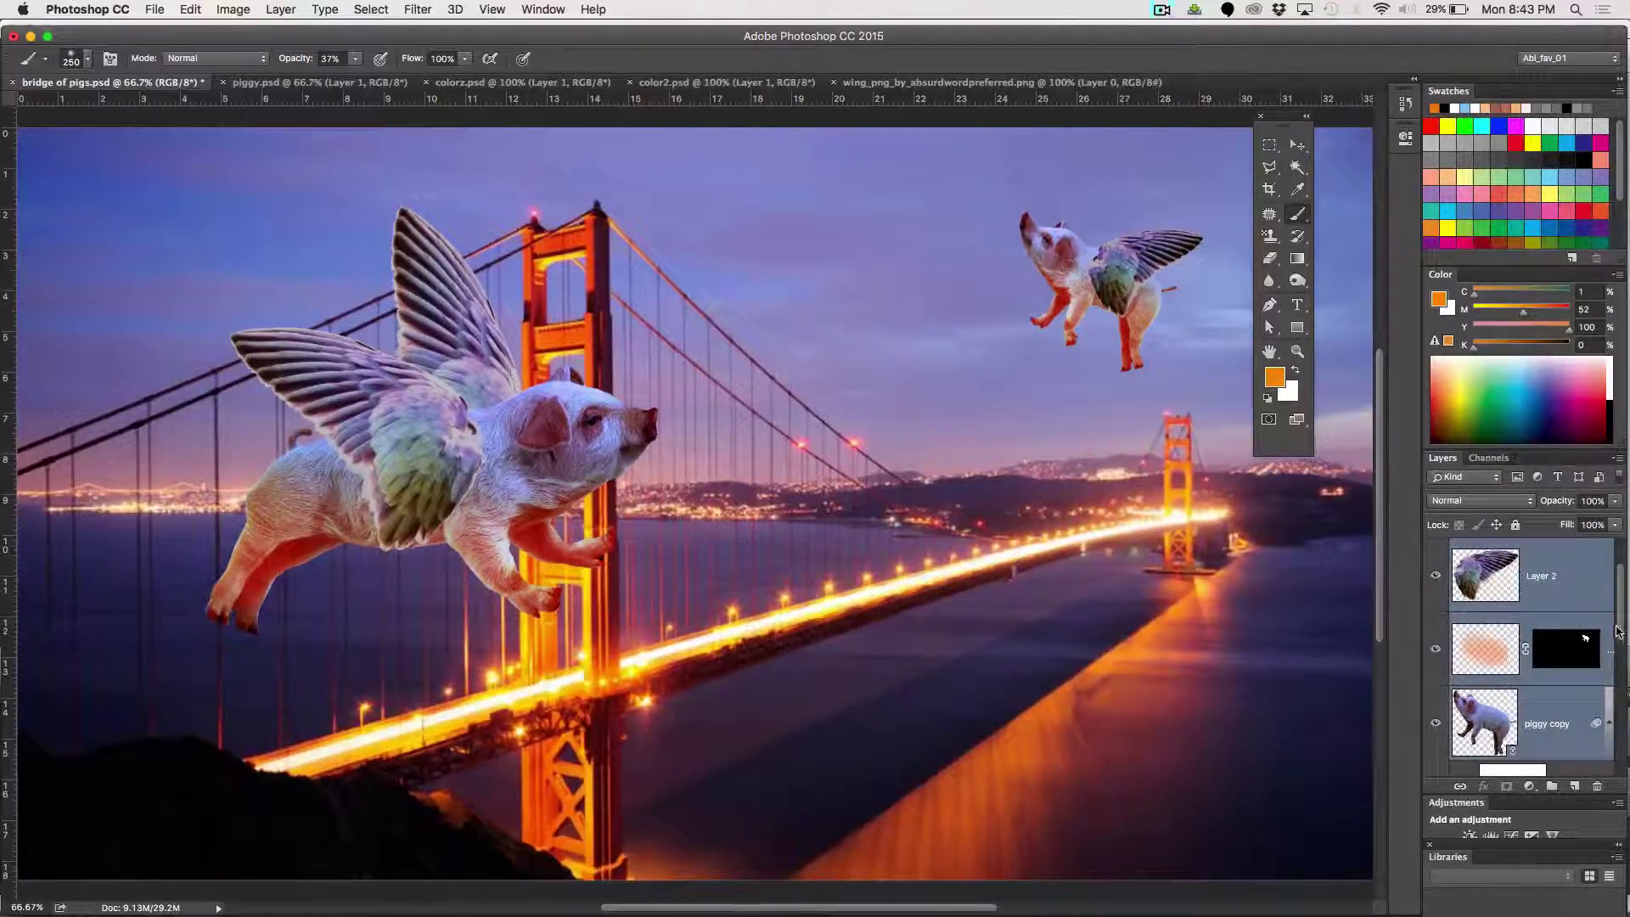
scroll(1617, 631, "down", 3)
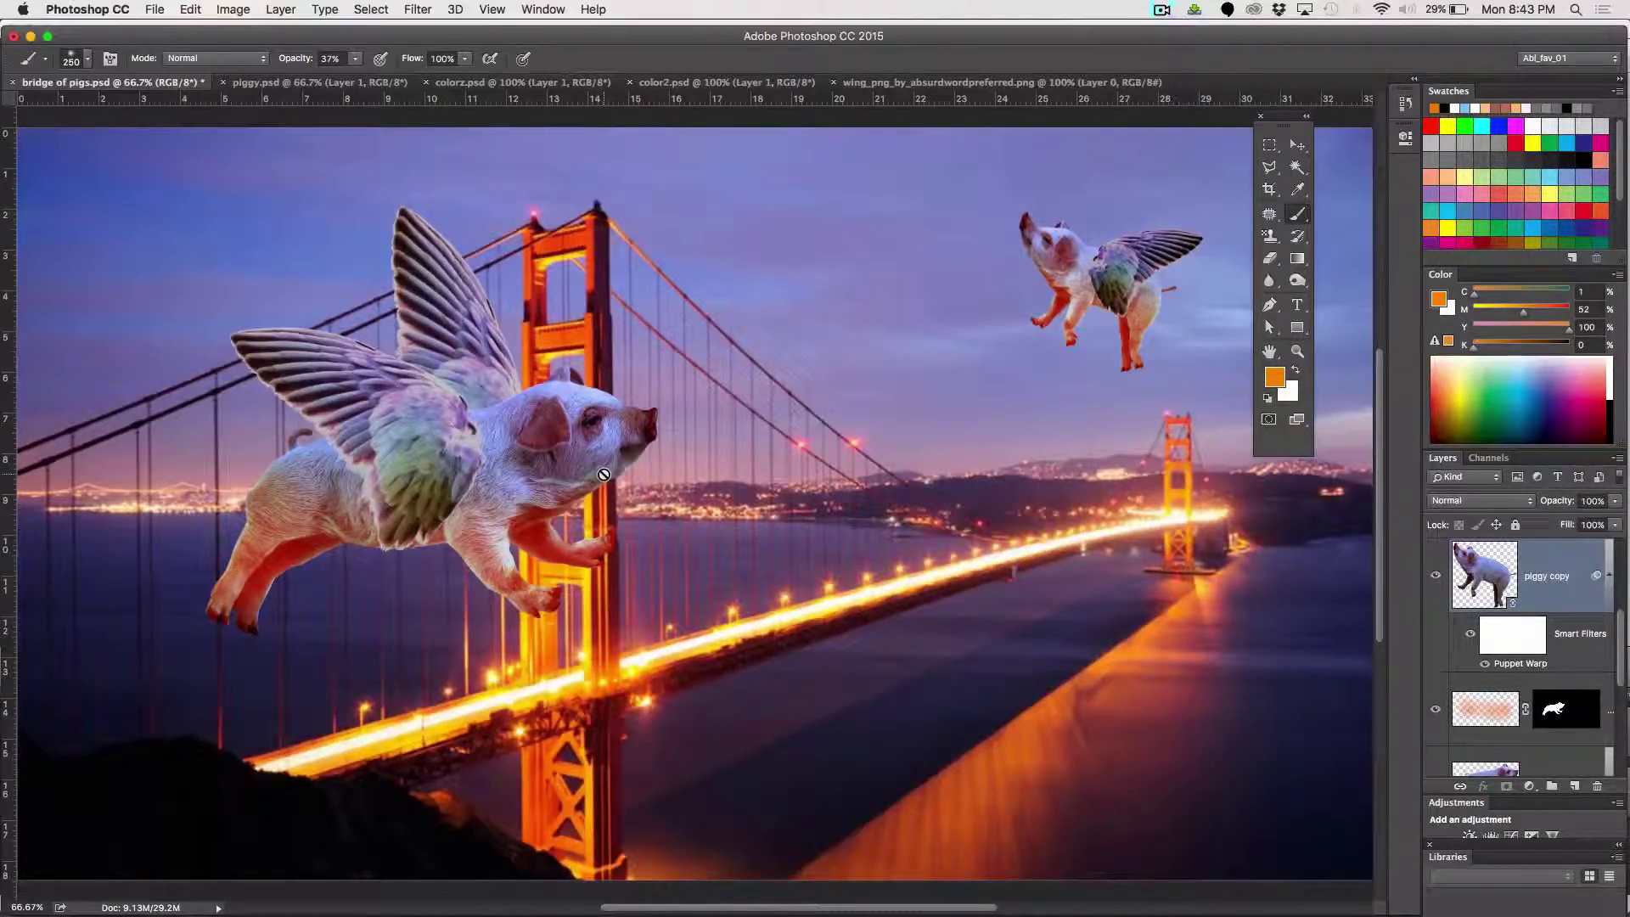
key("v")
left_click_drag(532, 466, 559, 455)
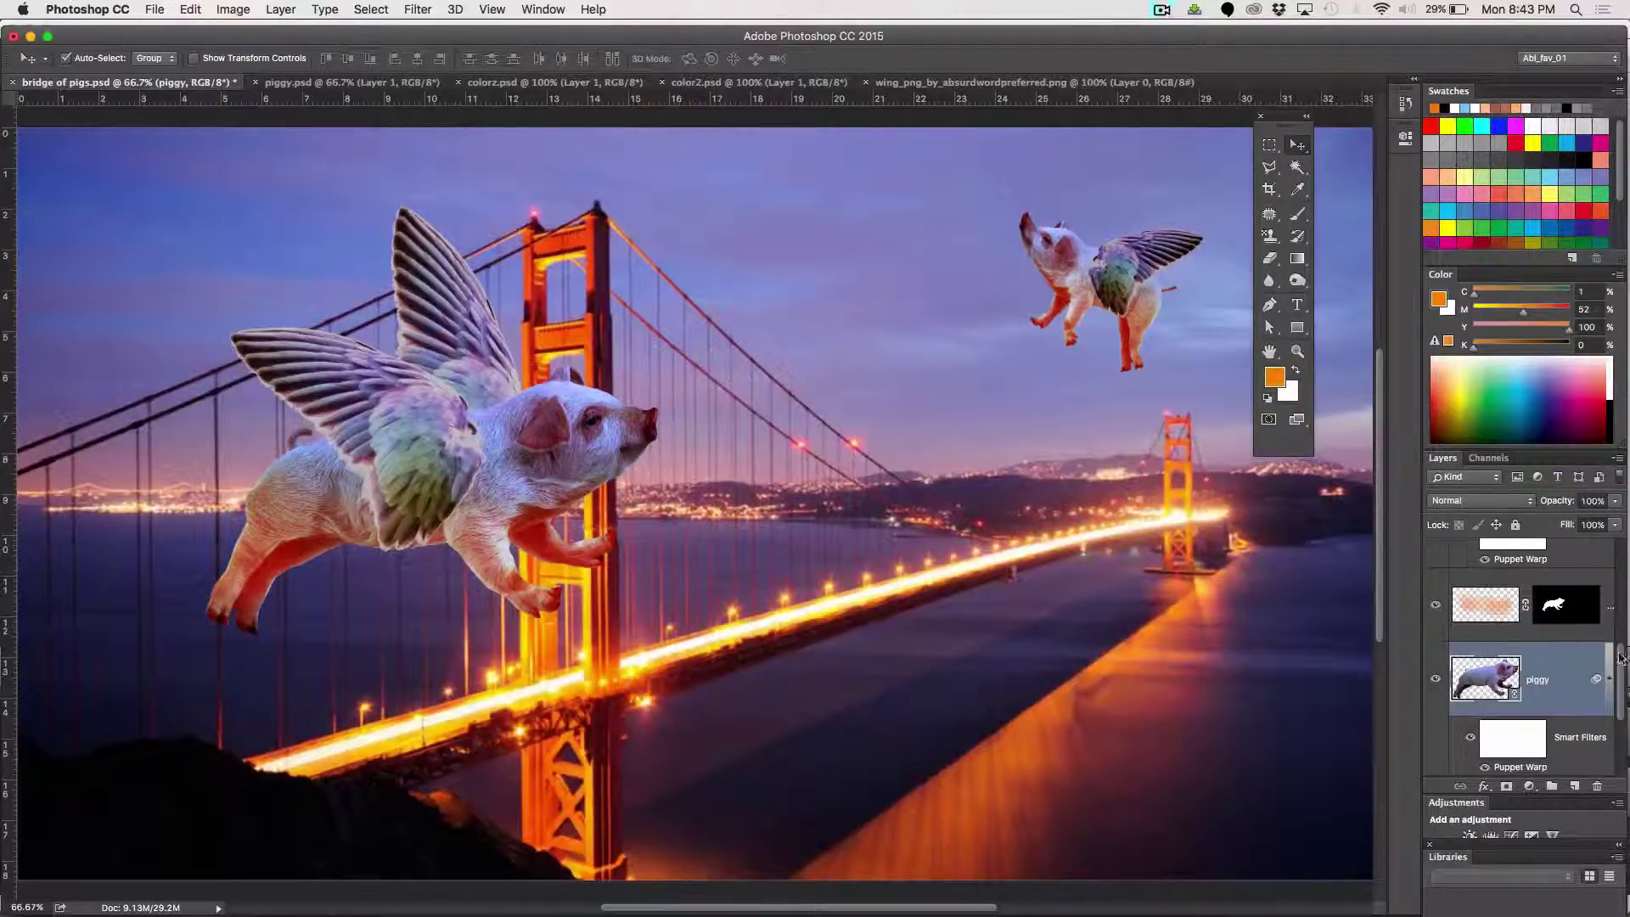
Group Layer 3, Layer 2, the small pig's masked glow layer and piggy copy in Pass Through mode at 100% opacity
left_click_drag(1620, 657, 1618, 568)
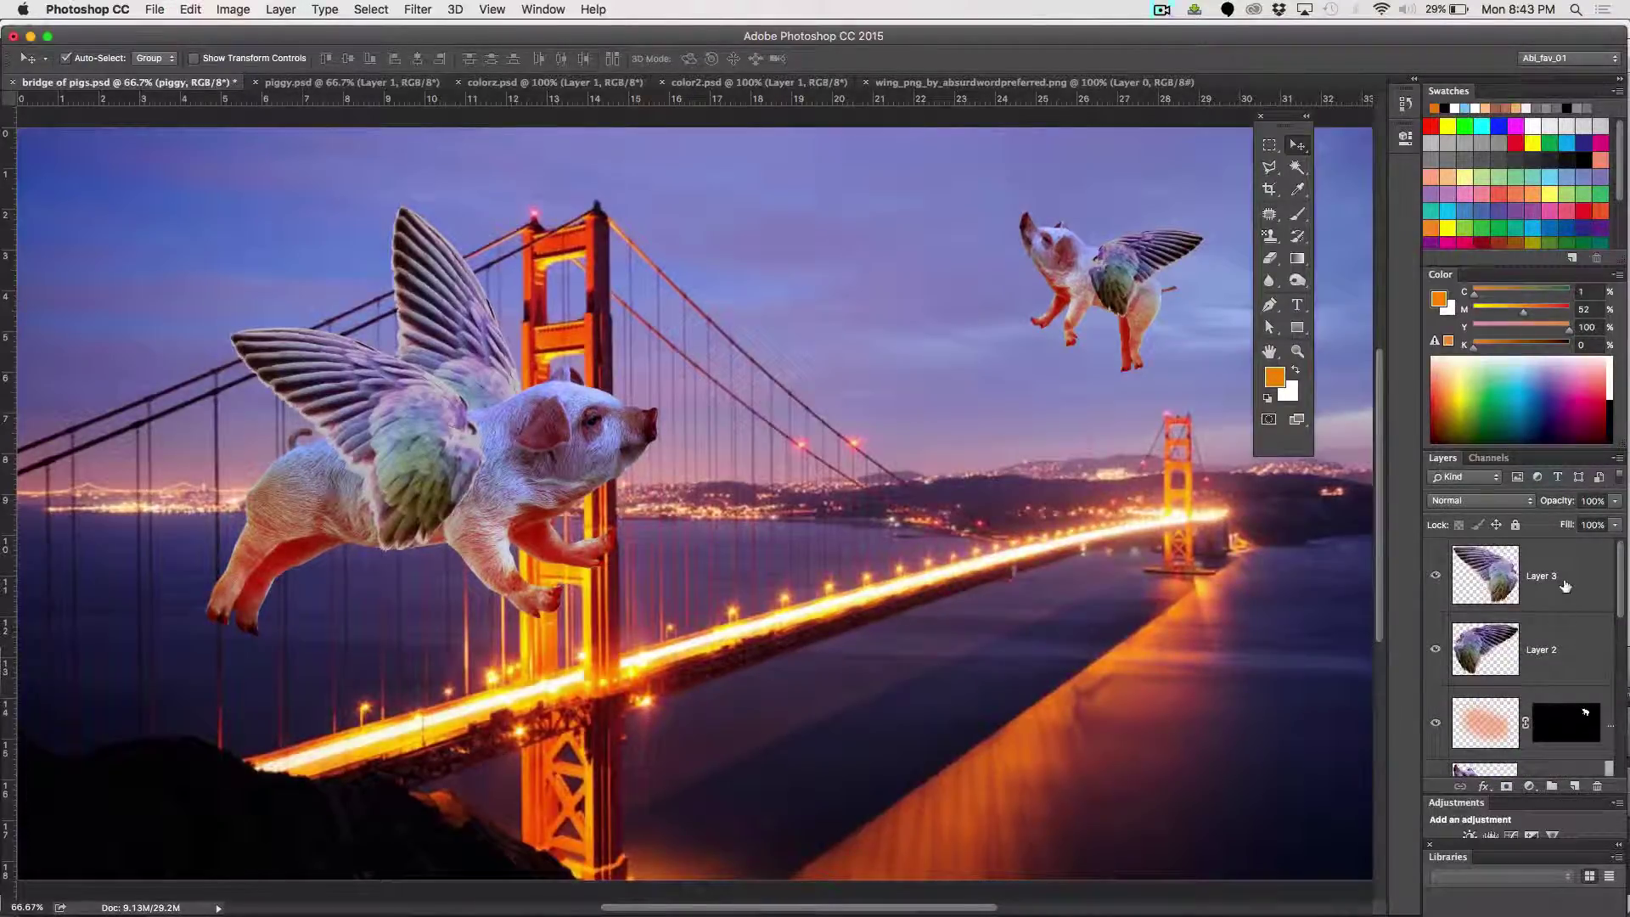
left_click(1565, 586)
left_click(1541, 650, "shift")
left_click(1517, 712, "shift")
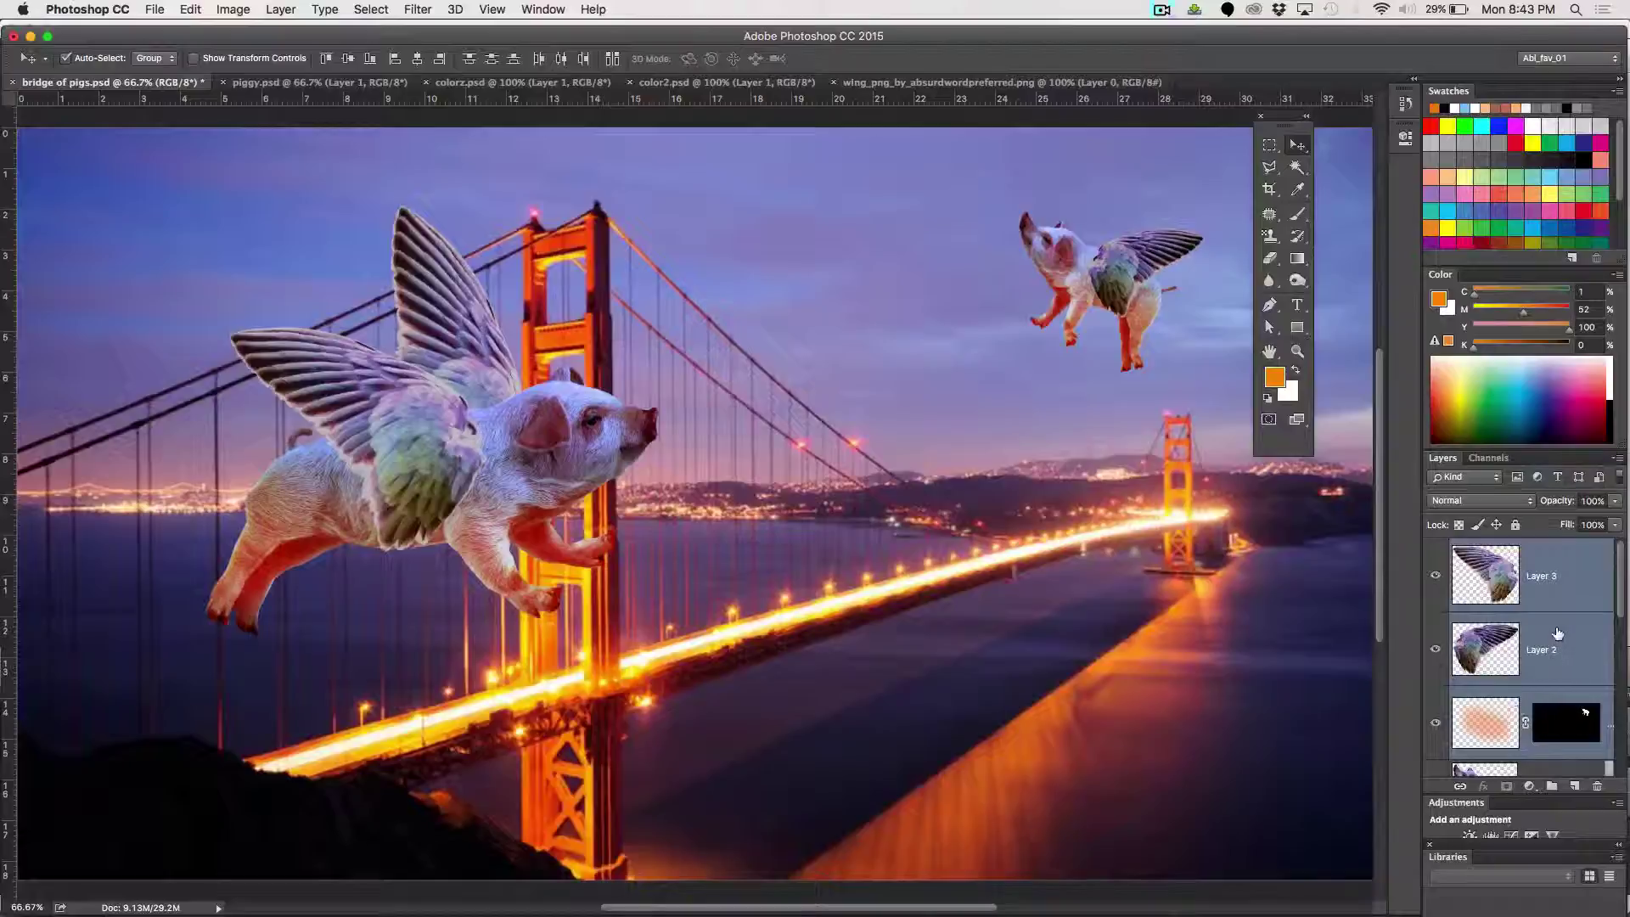
left_click_drag(1620, 597, 1620, 645)
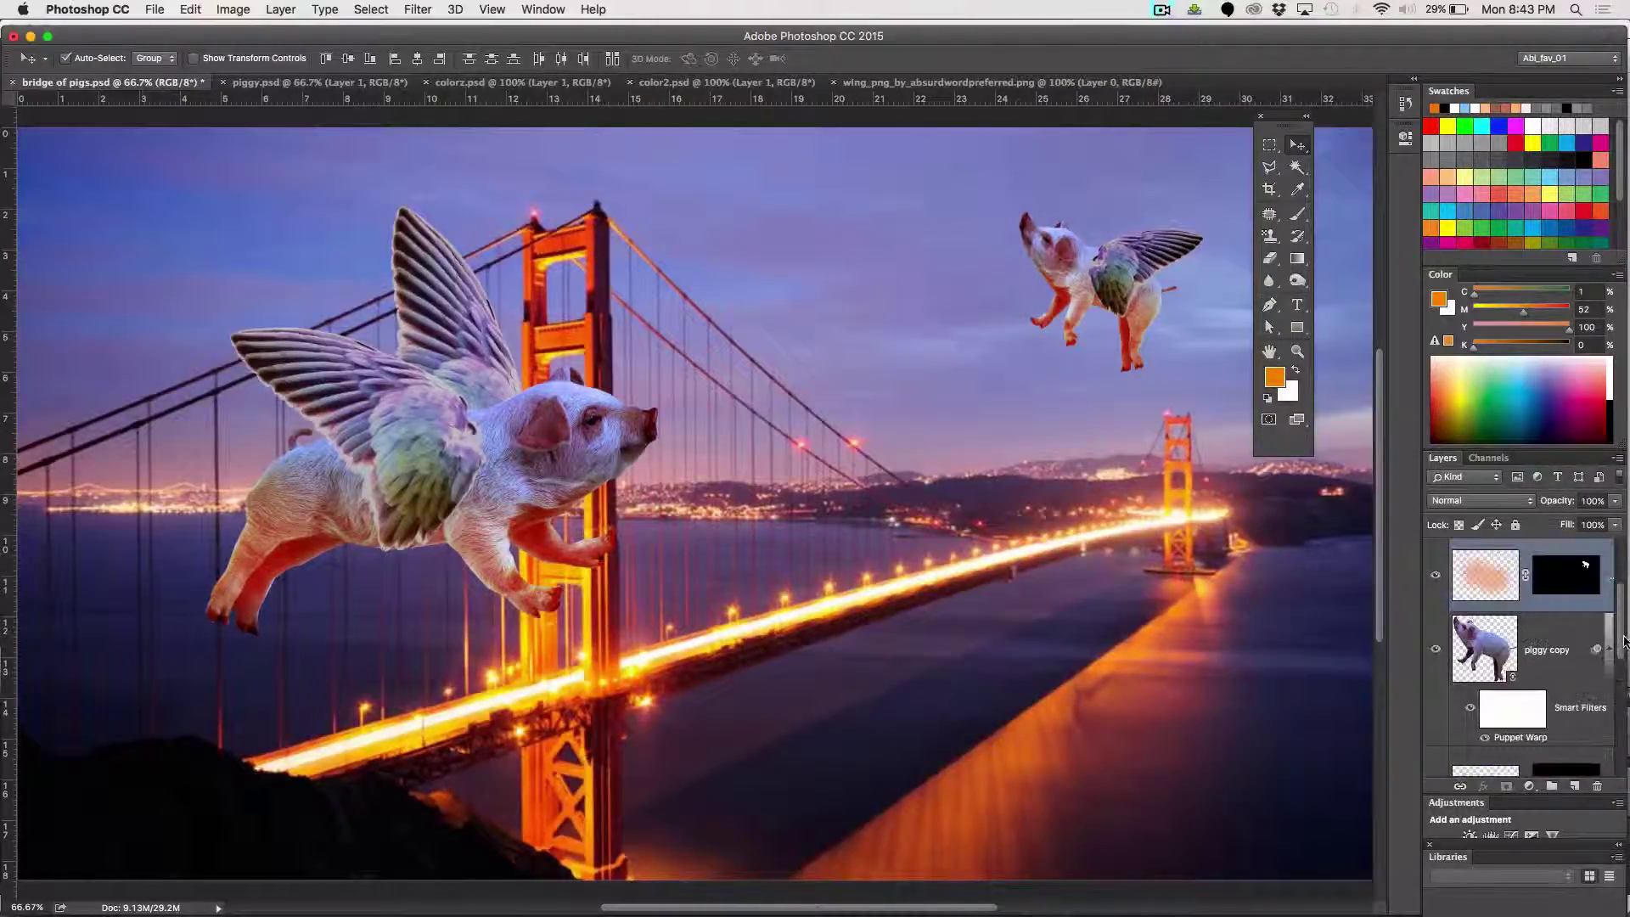
left_click(1561, 652, "shift")
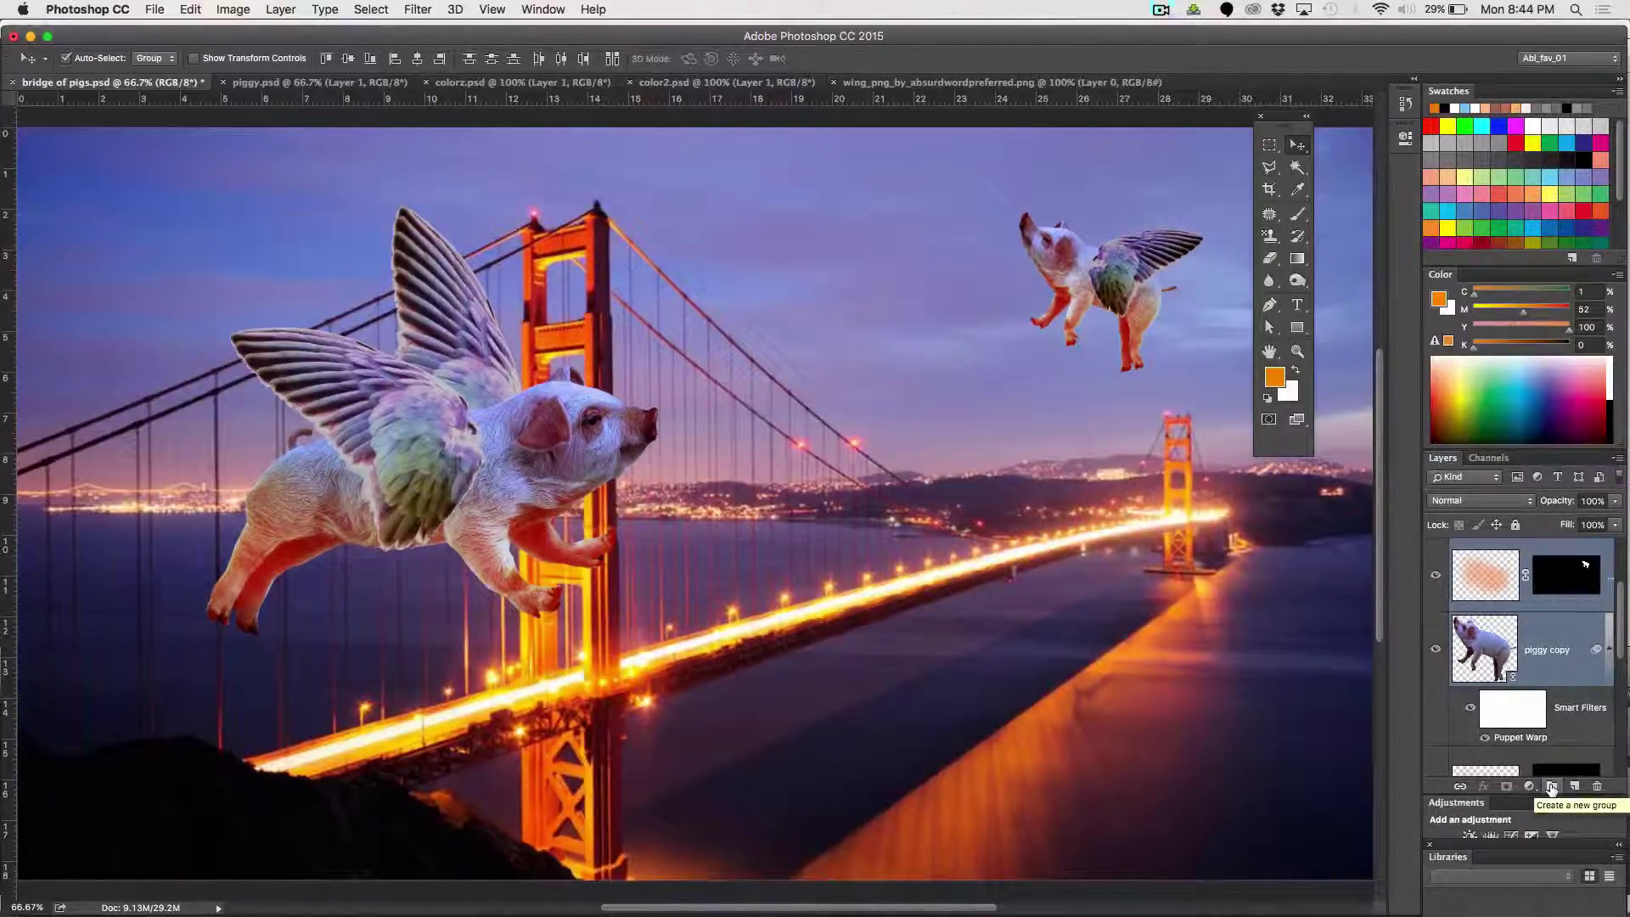
left_click(1551, 788, "alt")
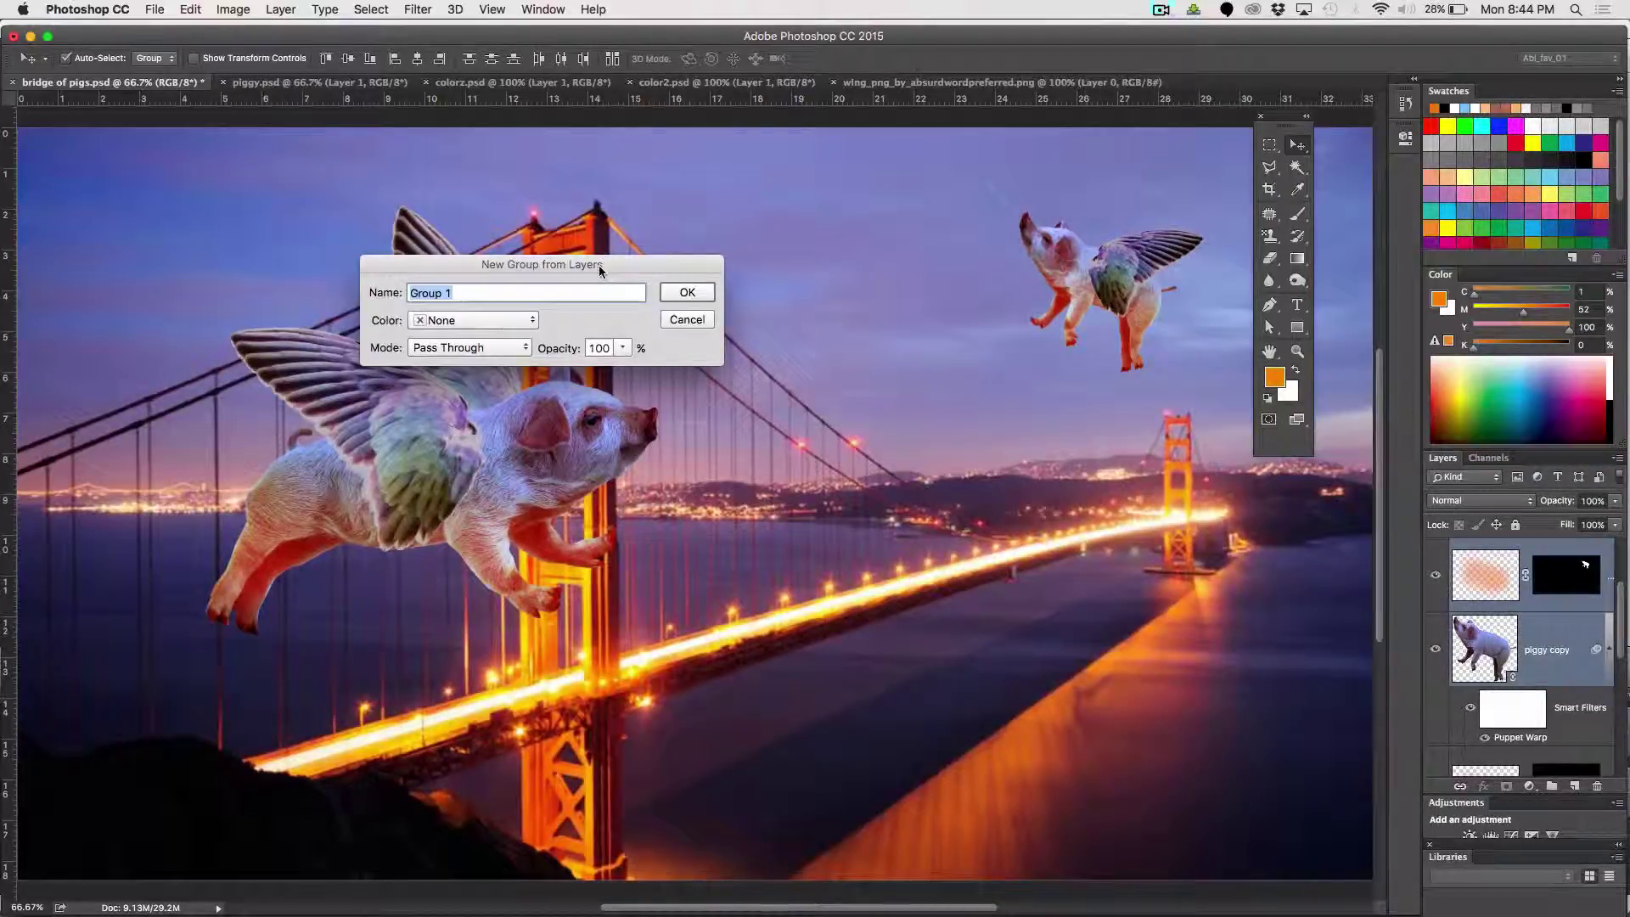
left_click(685, 294)
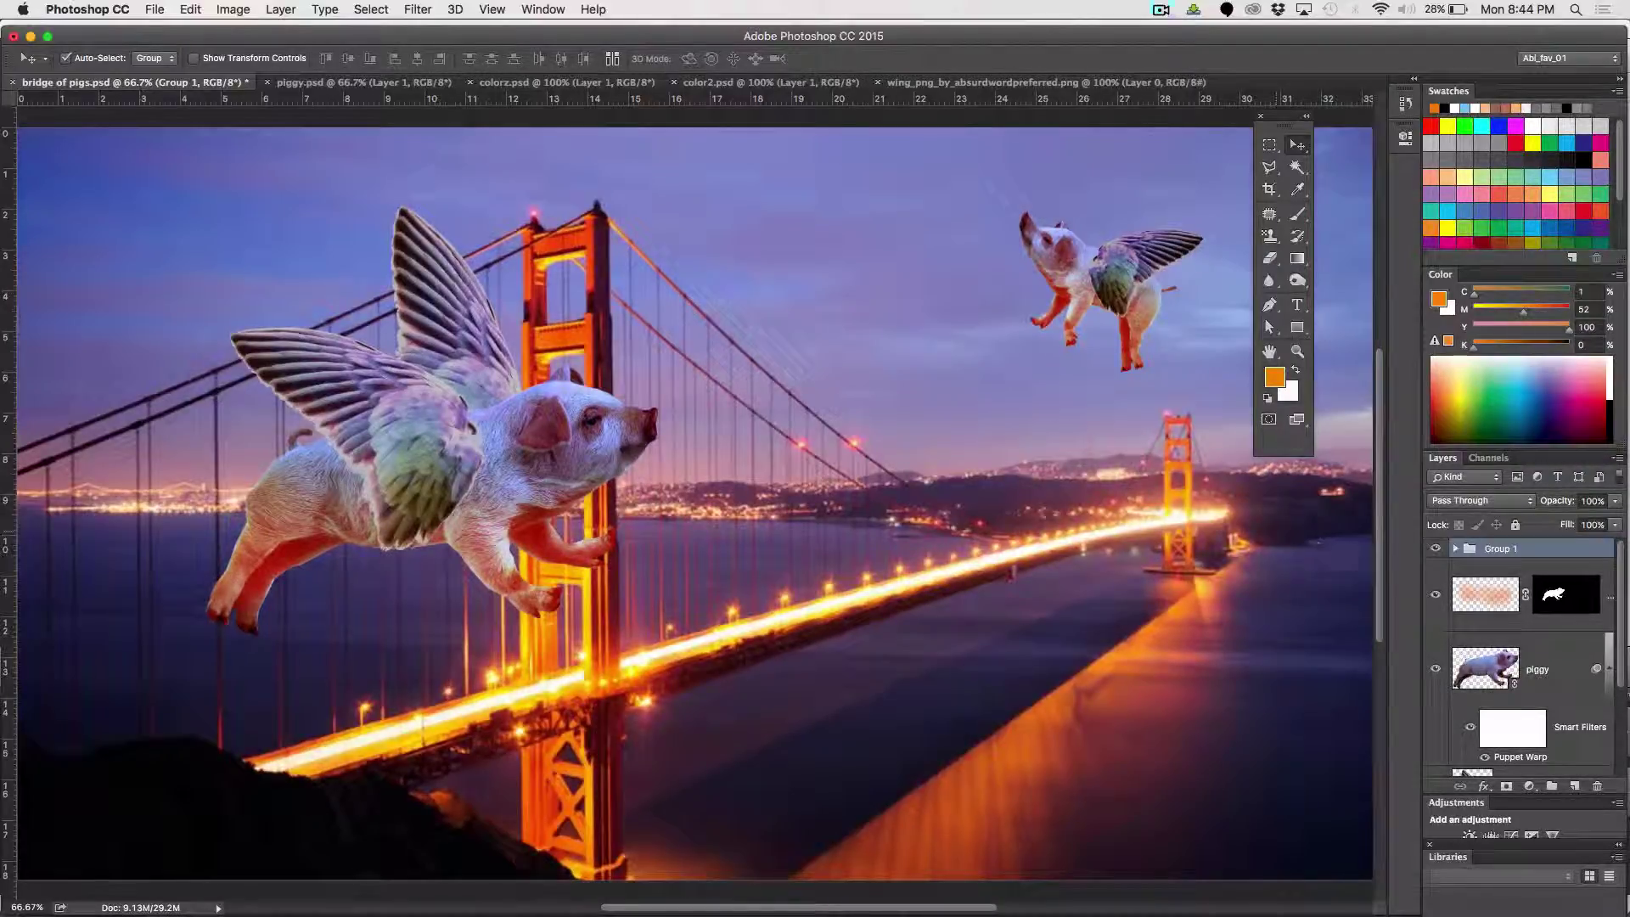
Expand Group 1, select its wing, glow and piggy copy layers, and try to move them together
left_click(1455, 549)
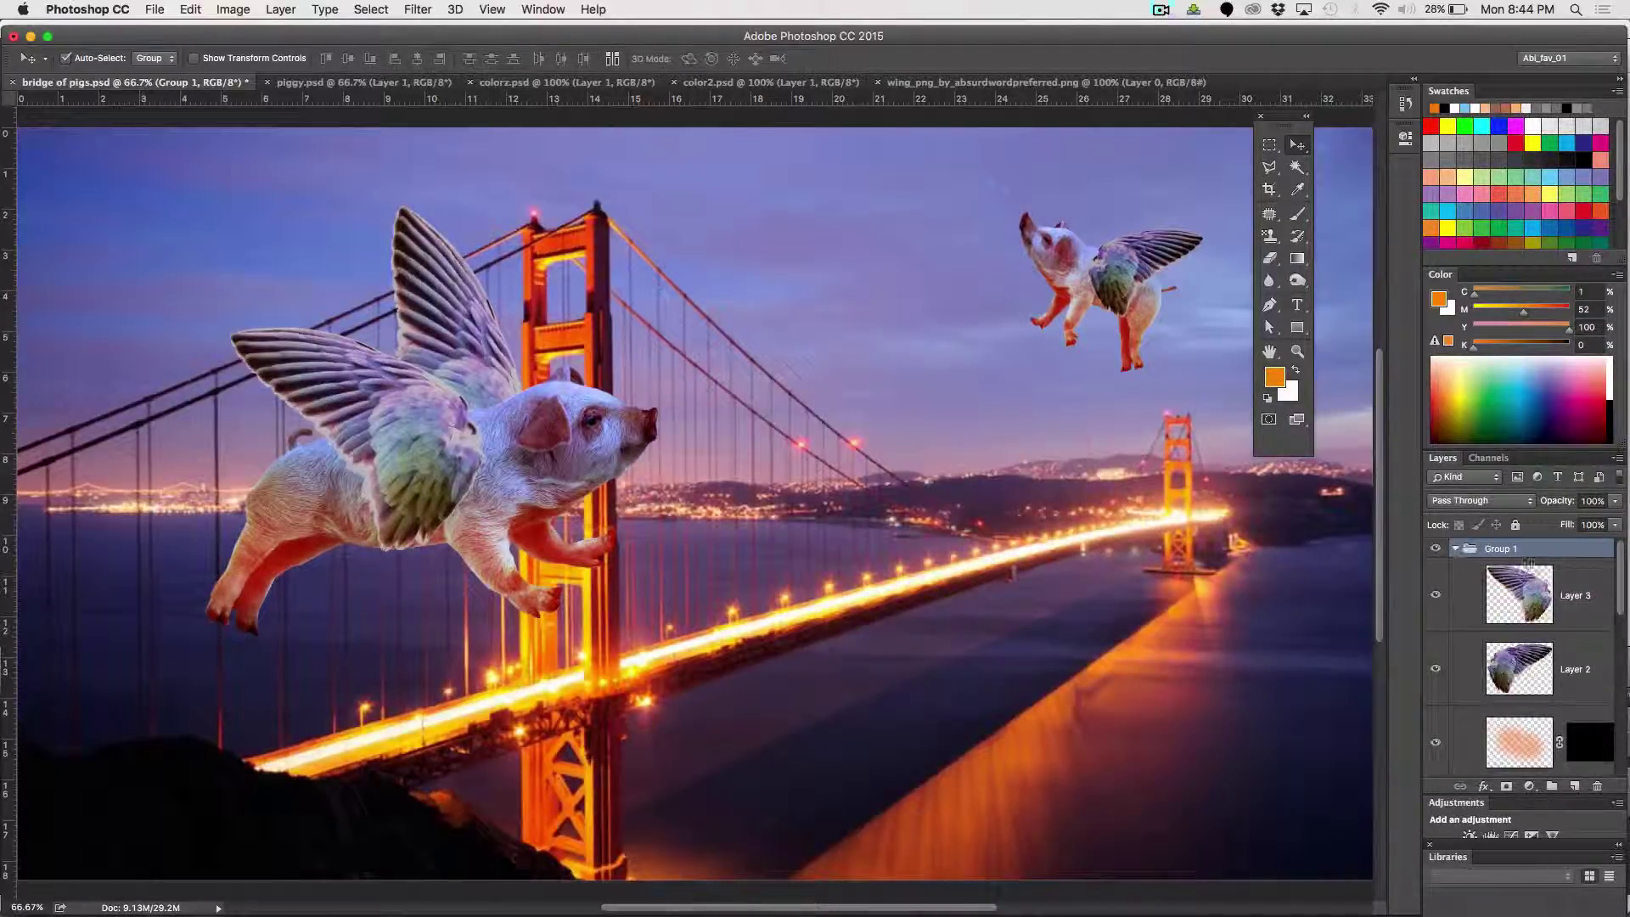
left_click(1526, 575)
left_click_drag(1619, 602, 1619, 658)
scroll(1596, 662, "up", 2)
left_click(1583, 668, "shift")
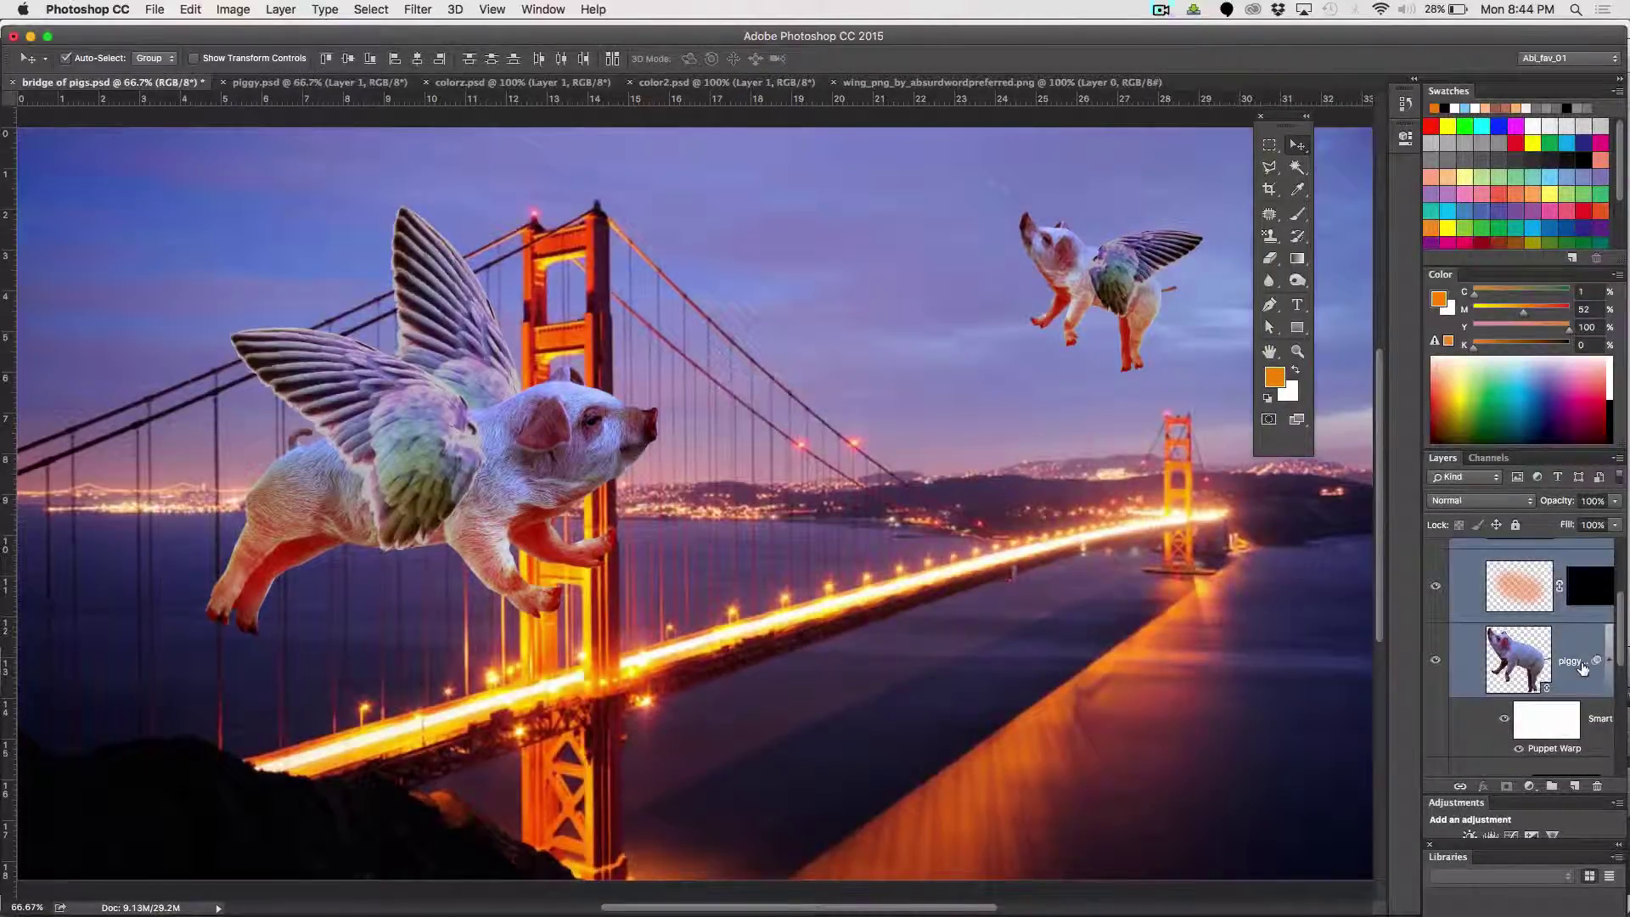
left_click_drag(570, 438, 557, 394)
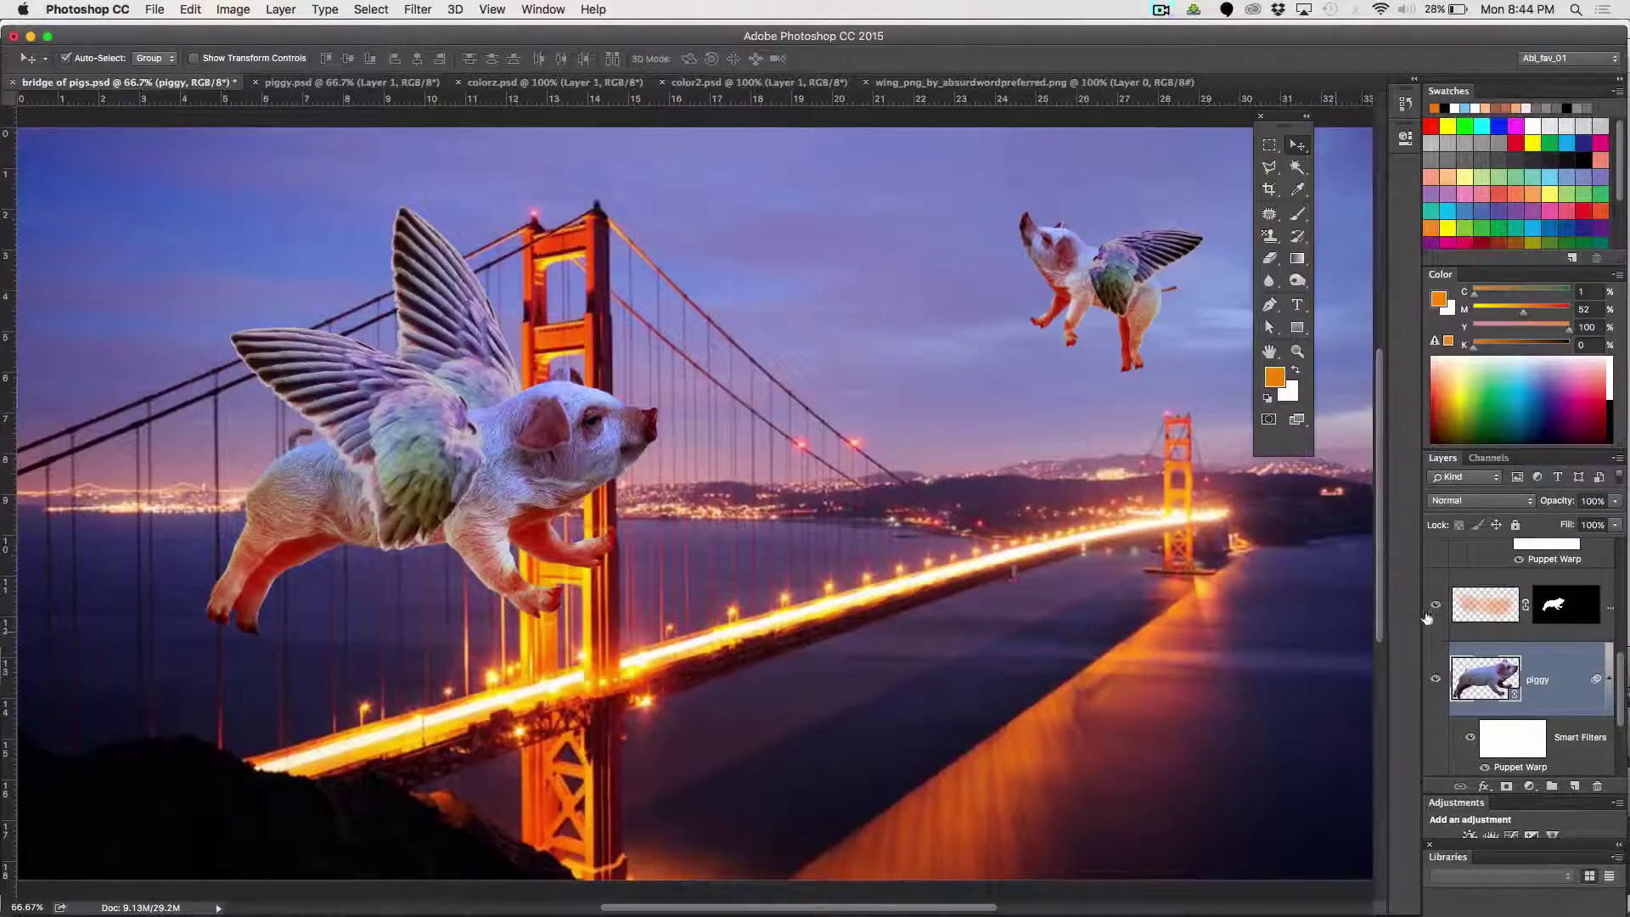
Reselect Layer 3 through piggy copy inside Group 1 and try again to move them on the canvas
scroll(1443, 615, "up", 2)
scroll(1562, 589, "up", 2)
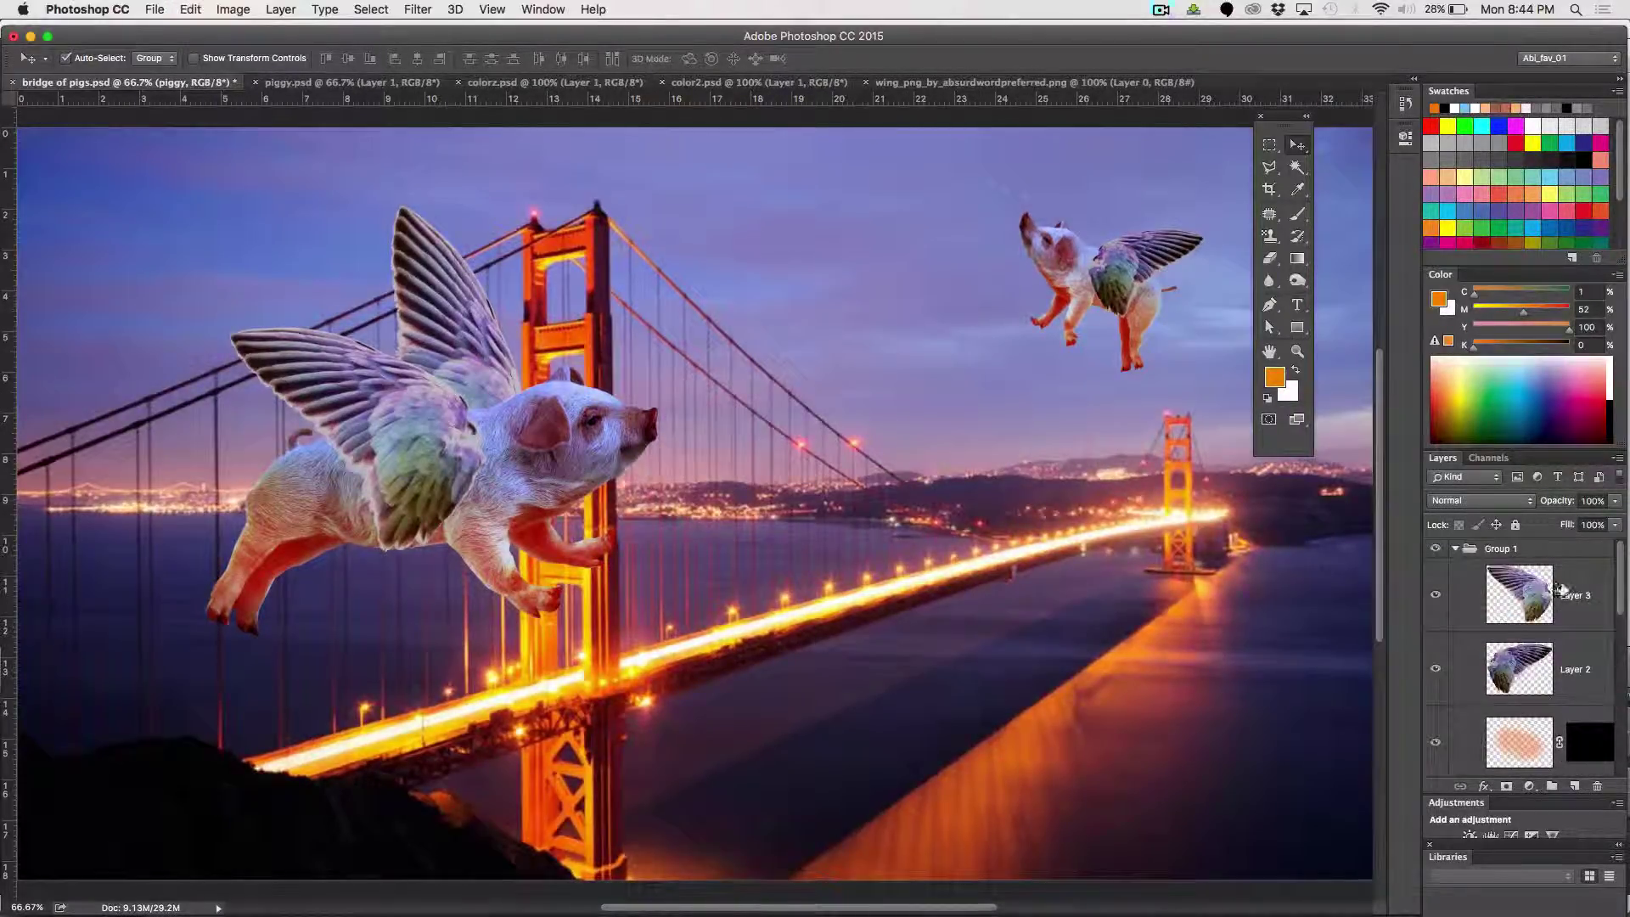
left_click(1562, 589)
left_click(1564, 679, "shift")
left_click(1509, 756, "shift")
scroll(1509, 756, "down", 2)
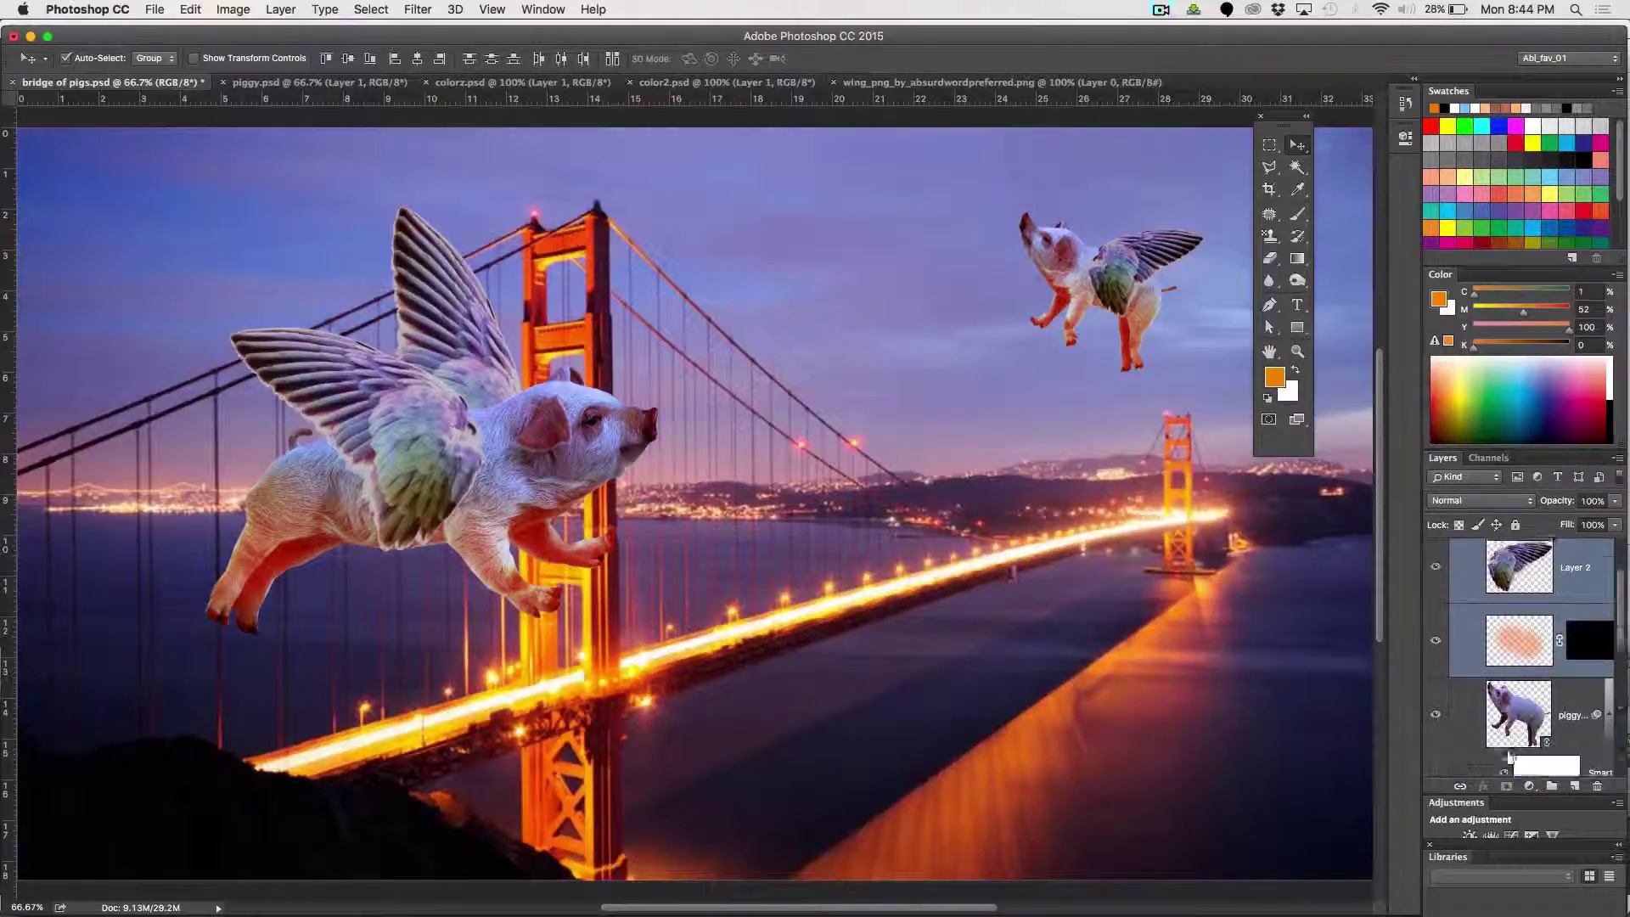
scroll(1509, 756, "down", 1)
left_click(1515, 679, "shift")
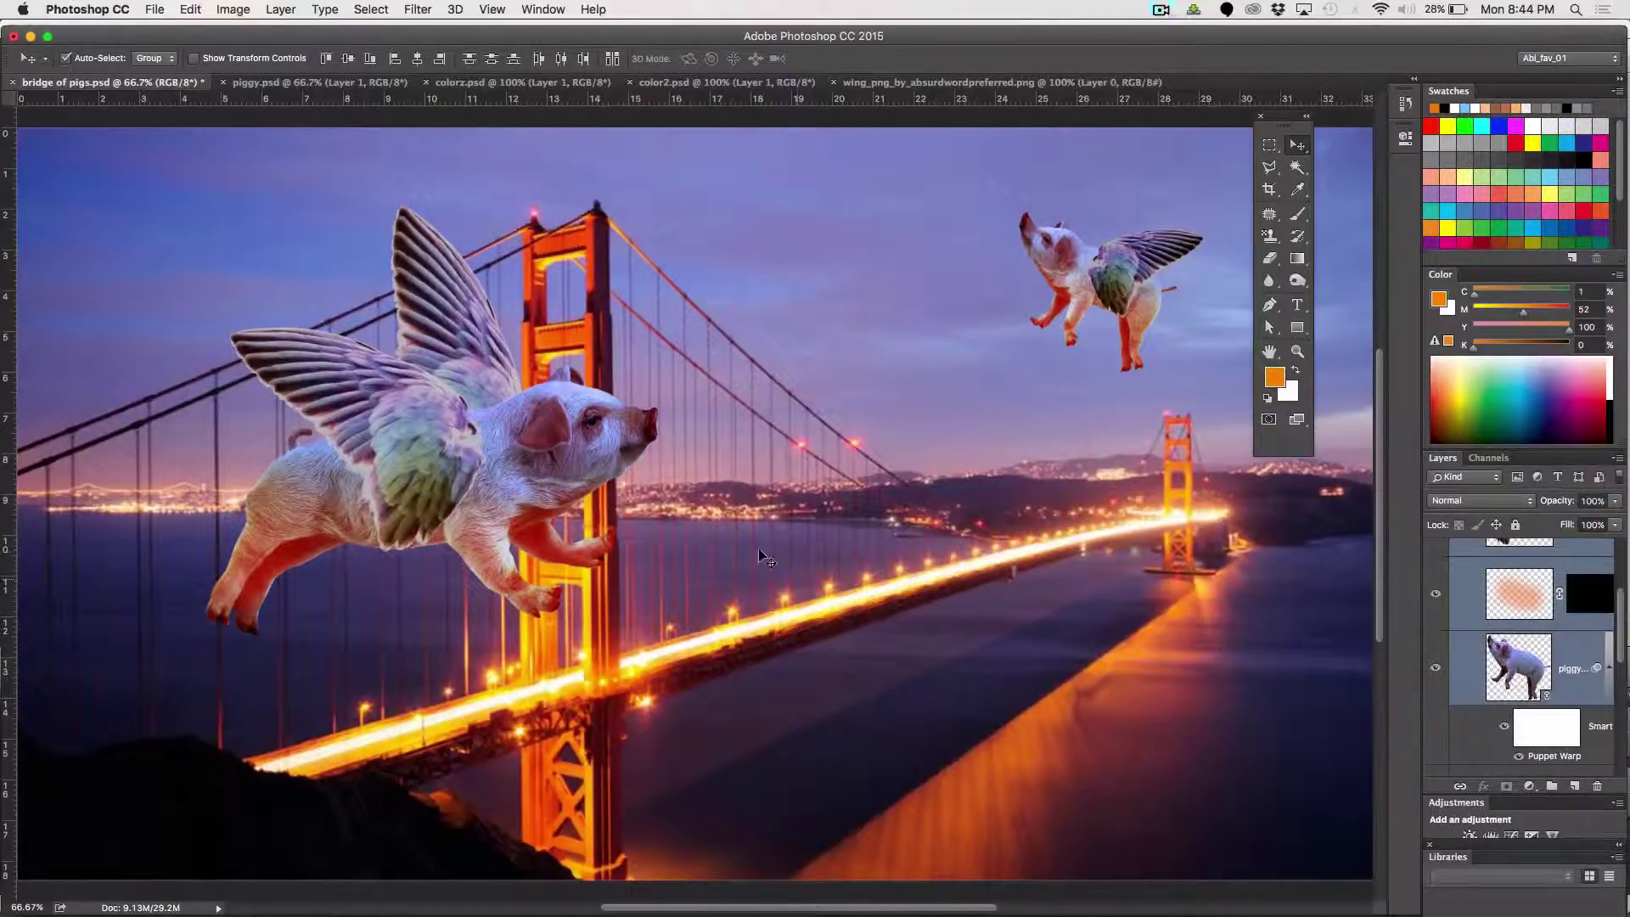
left_click_drag(523, 428, 495, 401)
Turn on Show Transform Controls and link Layer 3, Layer 2, the masked glow layer and piggy copy together
left_click(196, 58)
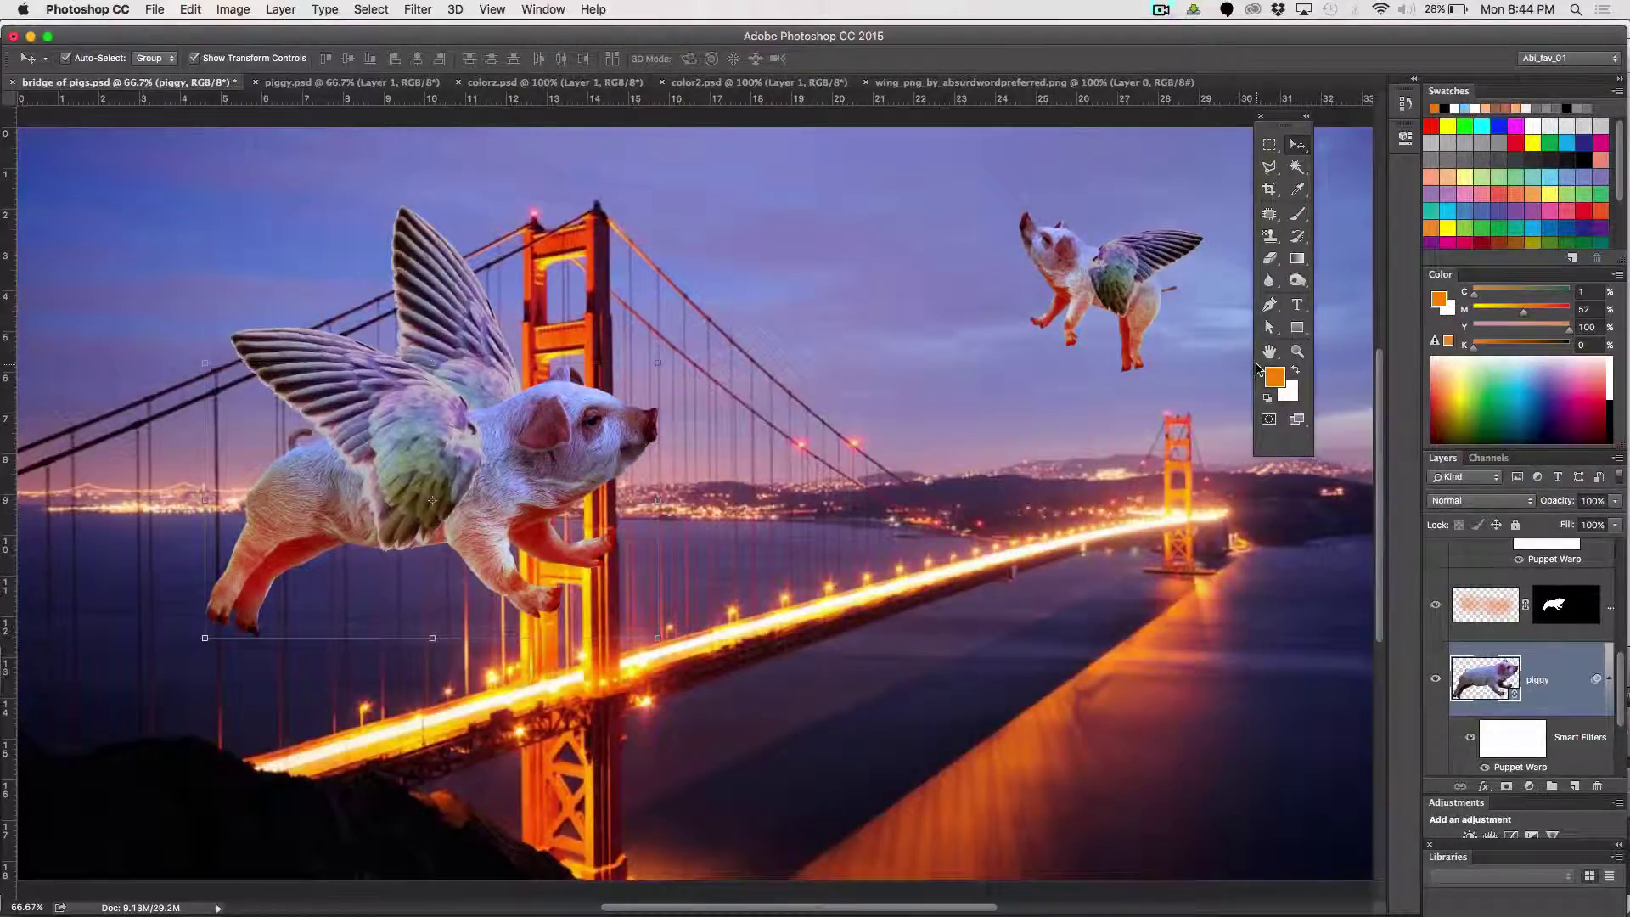
scroll(1624, 687, "up", 10)
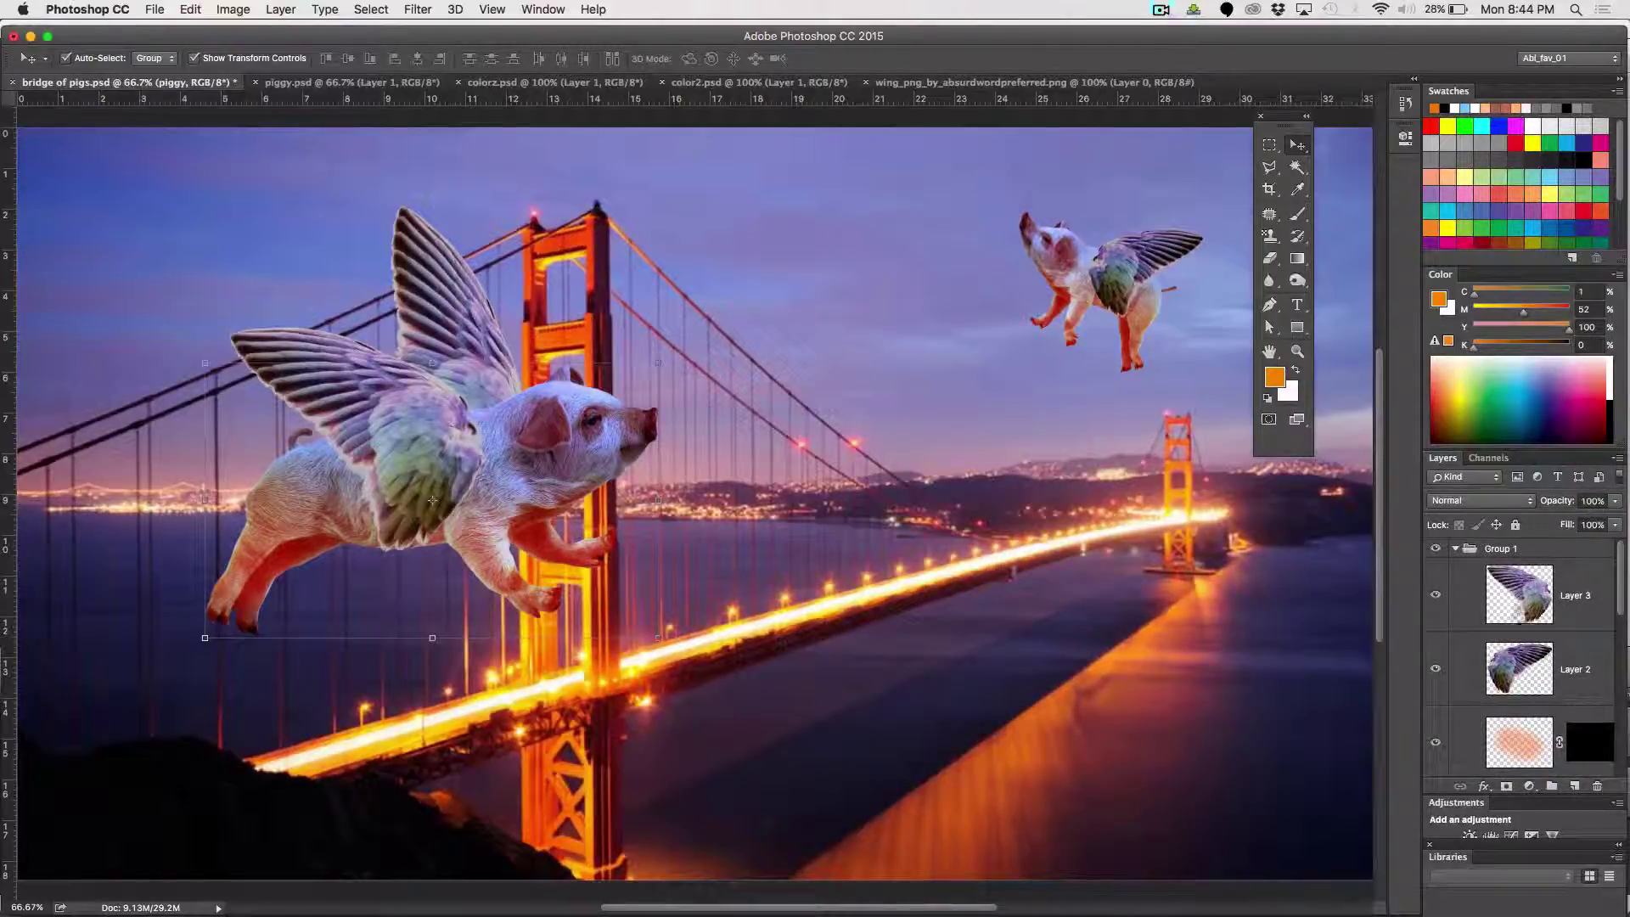
left_click(1525, 616)
left_click(1551, 697, "shift")
left_click_drag(1622, 581, 1622, 615)
left_click(1527, 664, "shift")
left_click(1518, 705, "shift")
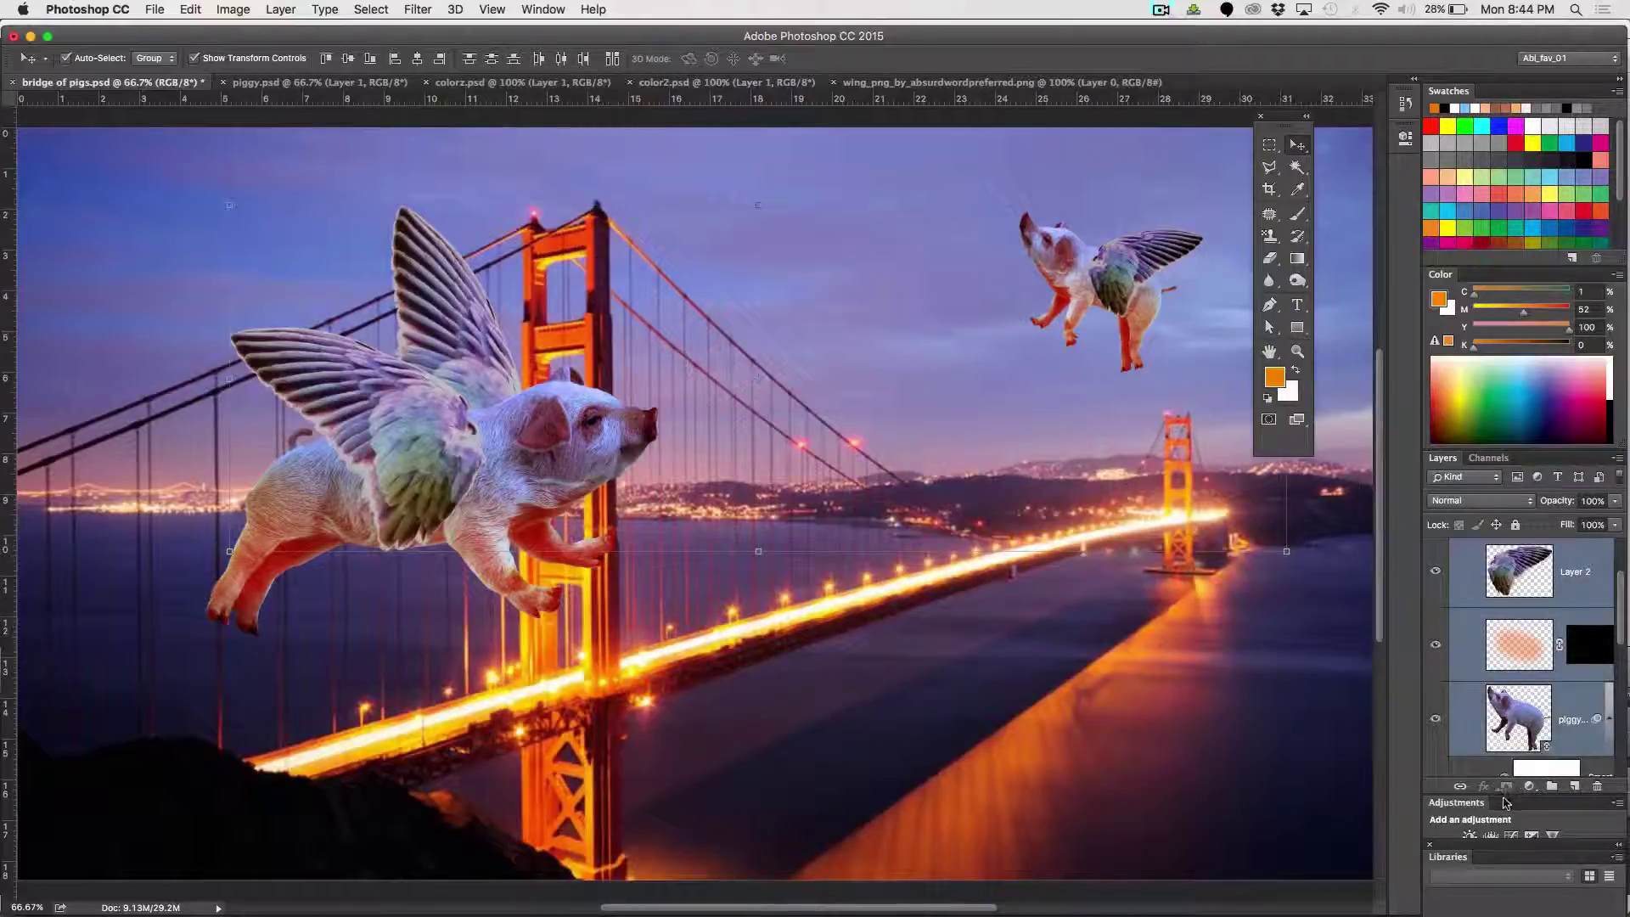
left_click(1458, 786)
left_click_drag(609, 440, 627, 436)
key("super+z")
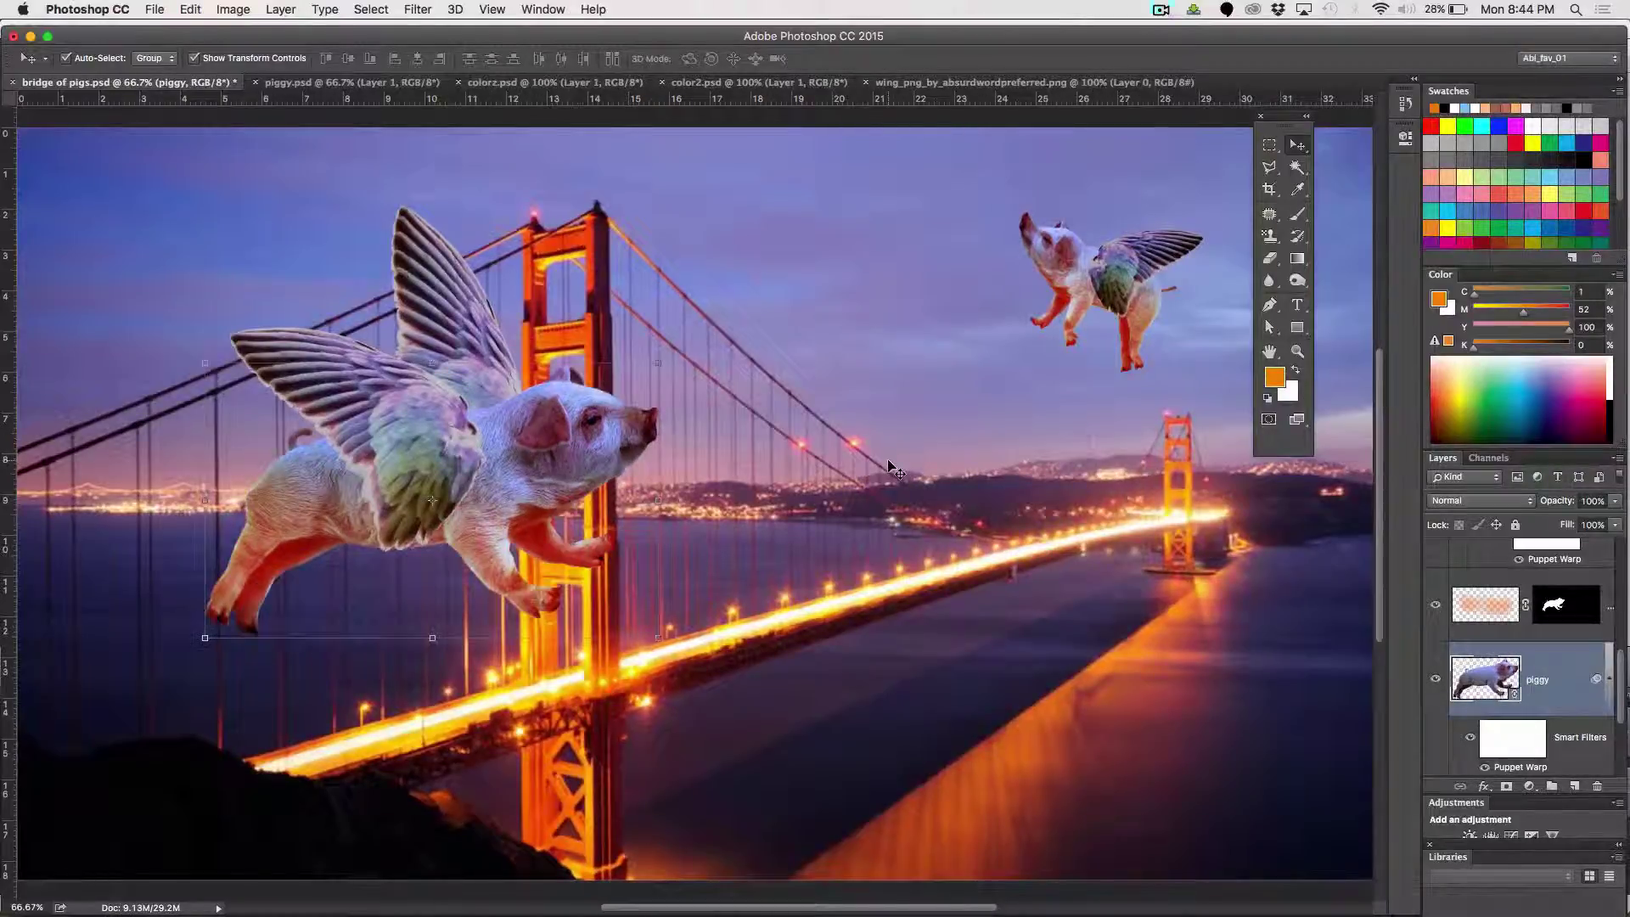
Select the linked wing, glow and piggy copy layers inside Group 1, and finish with the group itself selected
left_click_drag(1624, 686, 1581, 532)
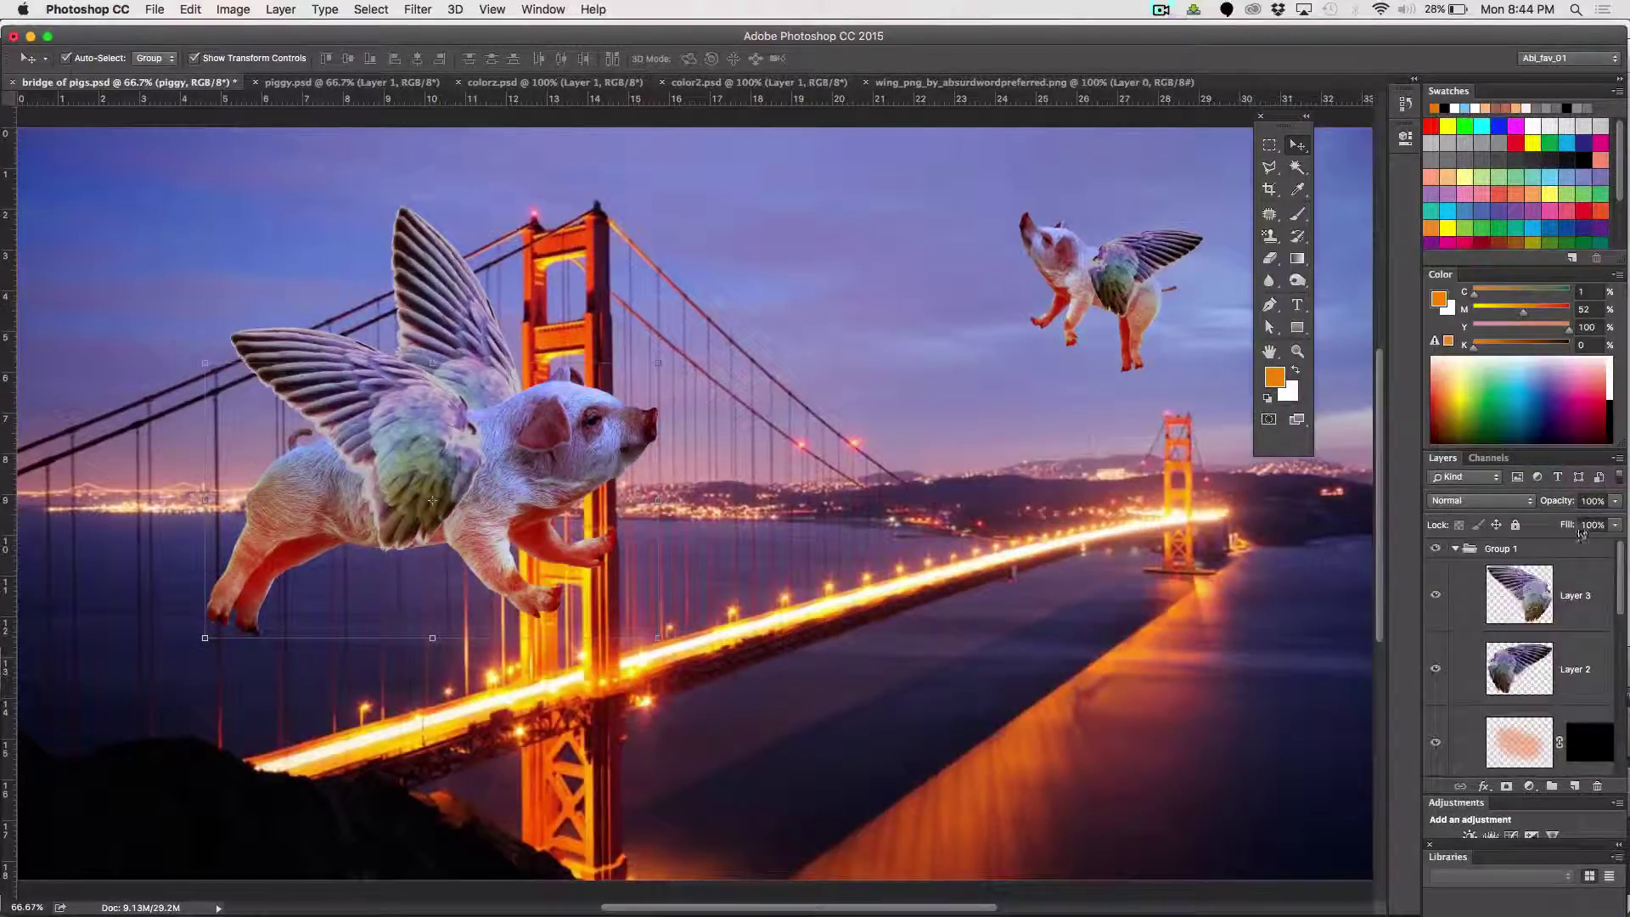
left_click(1512, 592)
left_click(1517, 664, "shift")
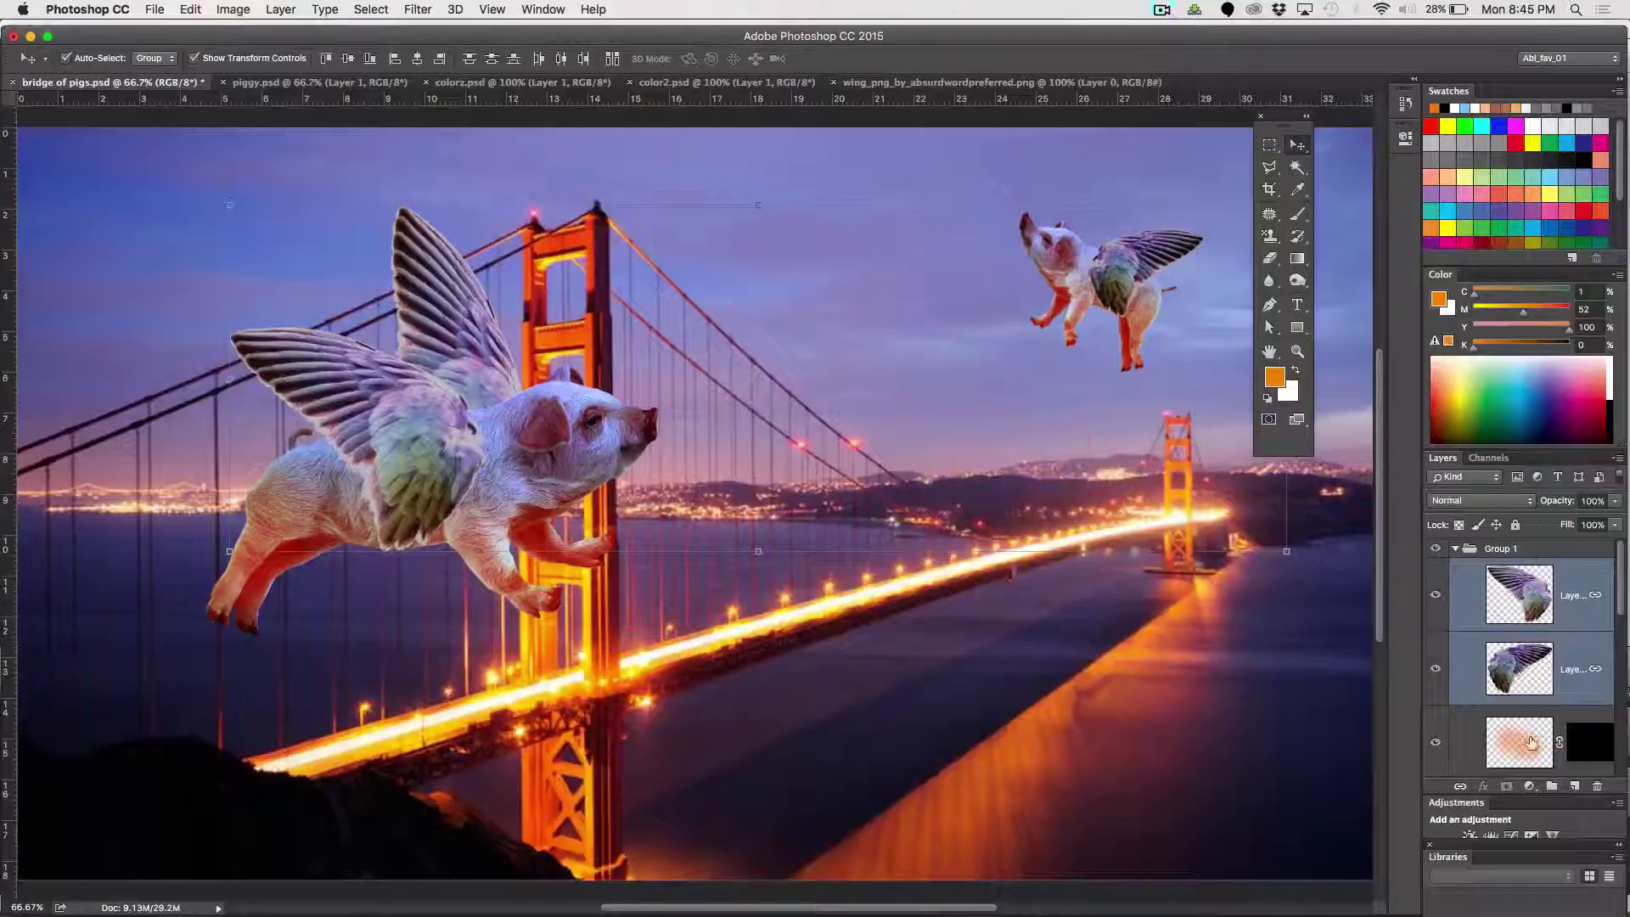
left_click(1539, 740, "shift")
scroll(1539, 730, "down", 3)
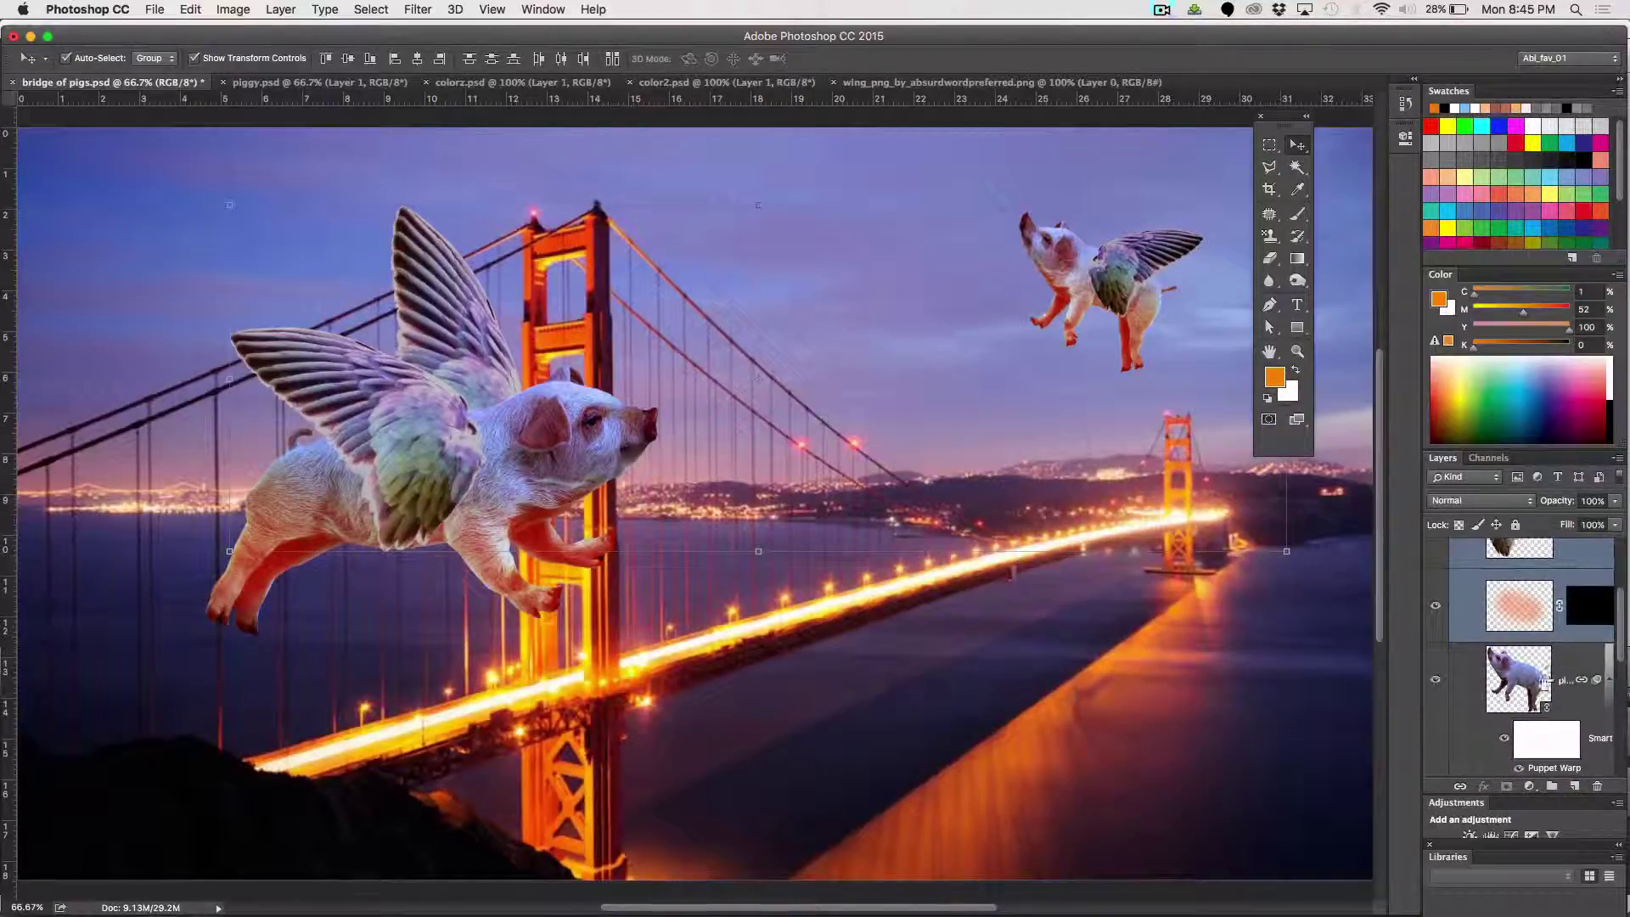
left_click(1543, 680, "shift")
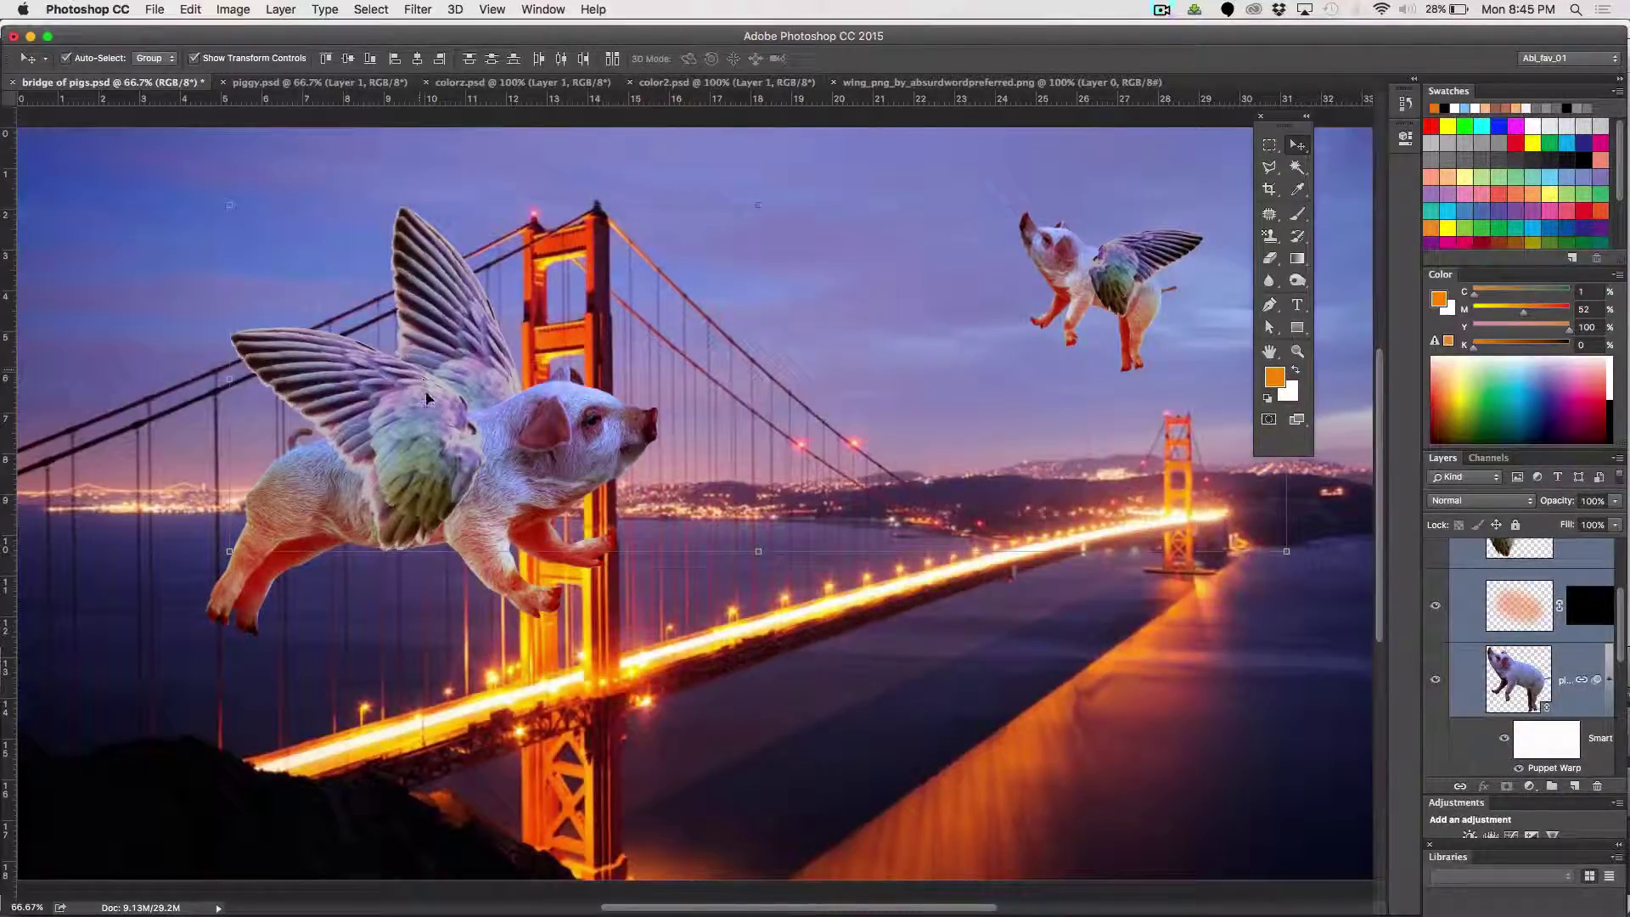
key("super+g")
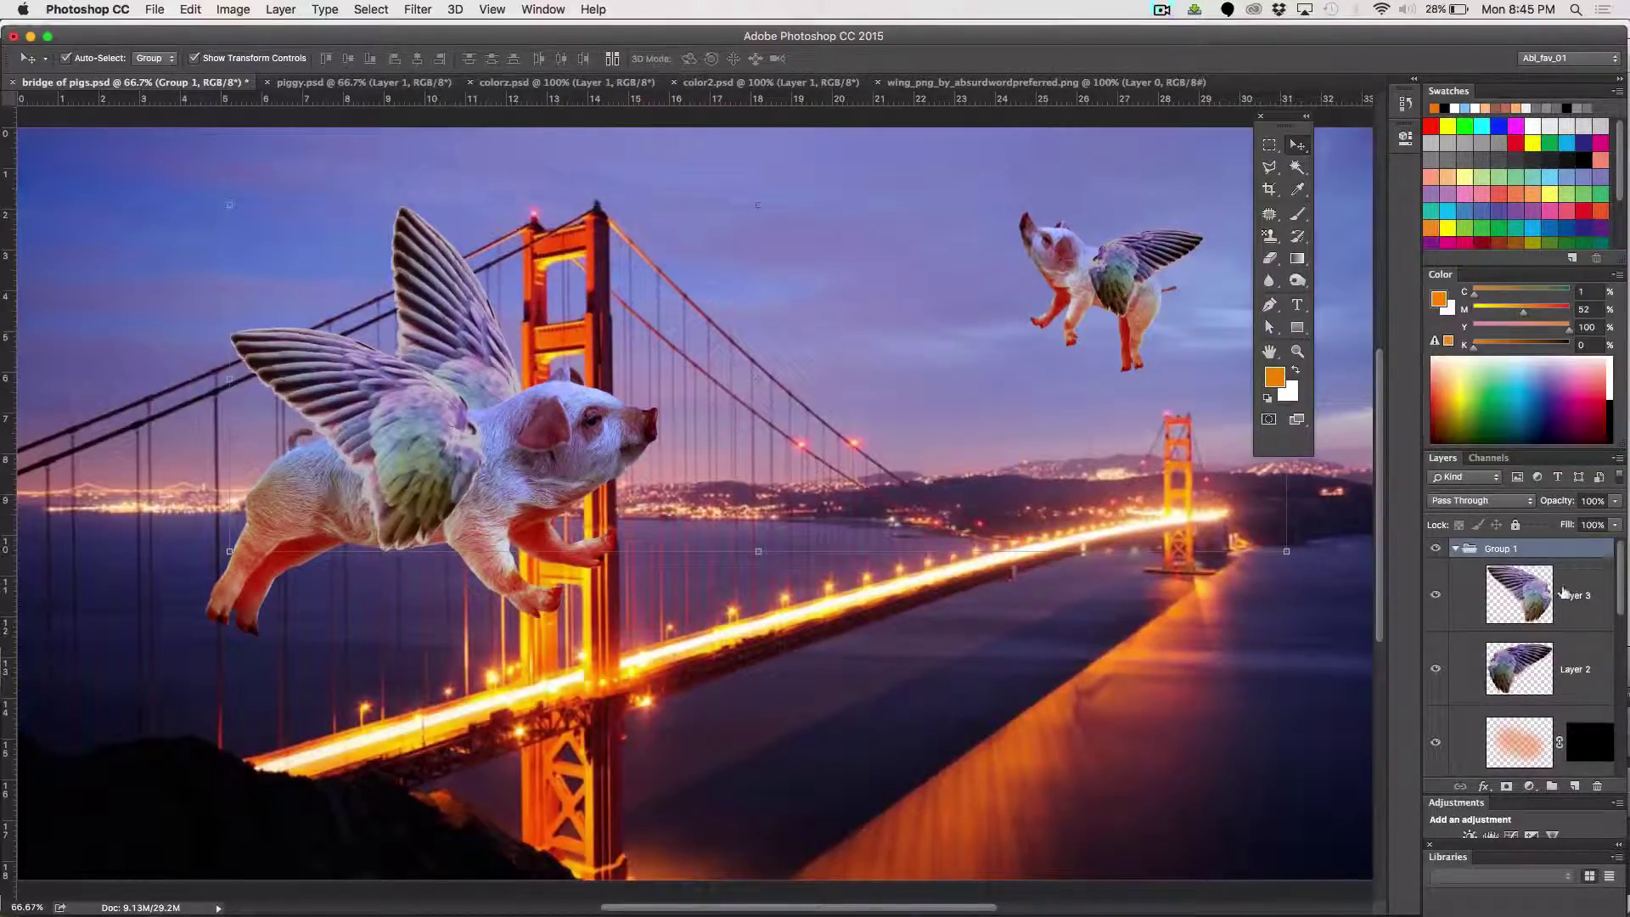
Unlink and relink Layer 3, Layer 2, the masked glow layer and piggy copy inside Group 1, and try to move them together
left_click(1565, 593)
left_click(1559, 664, "shift")
left_click(1526, 747, "shift")
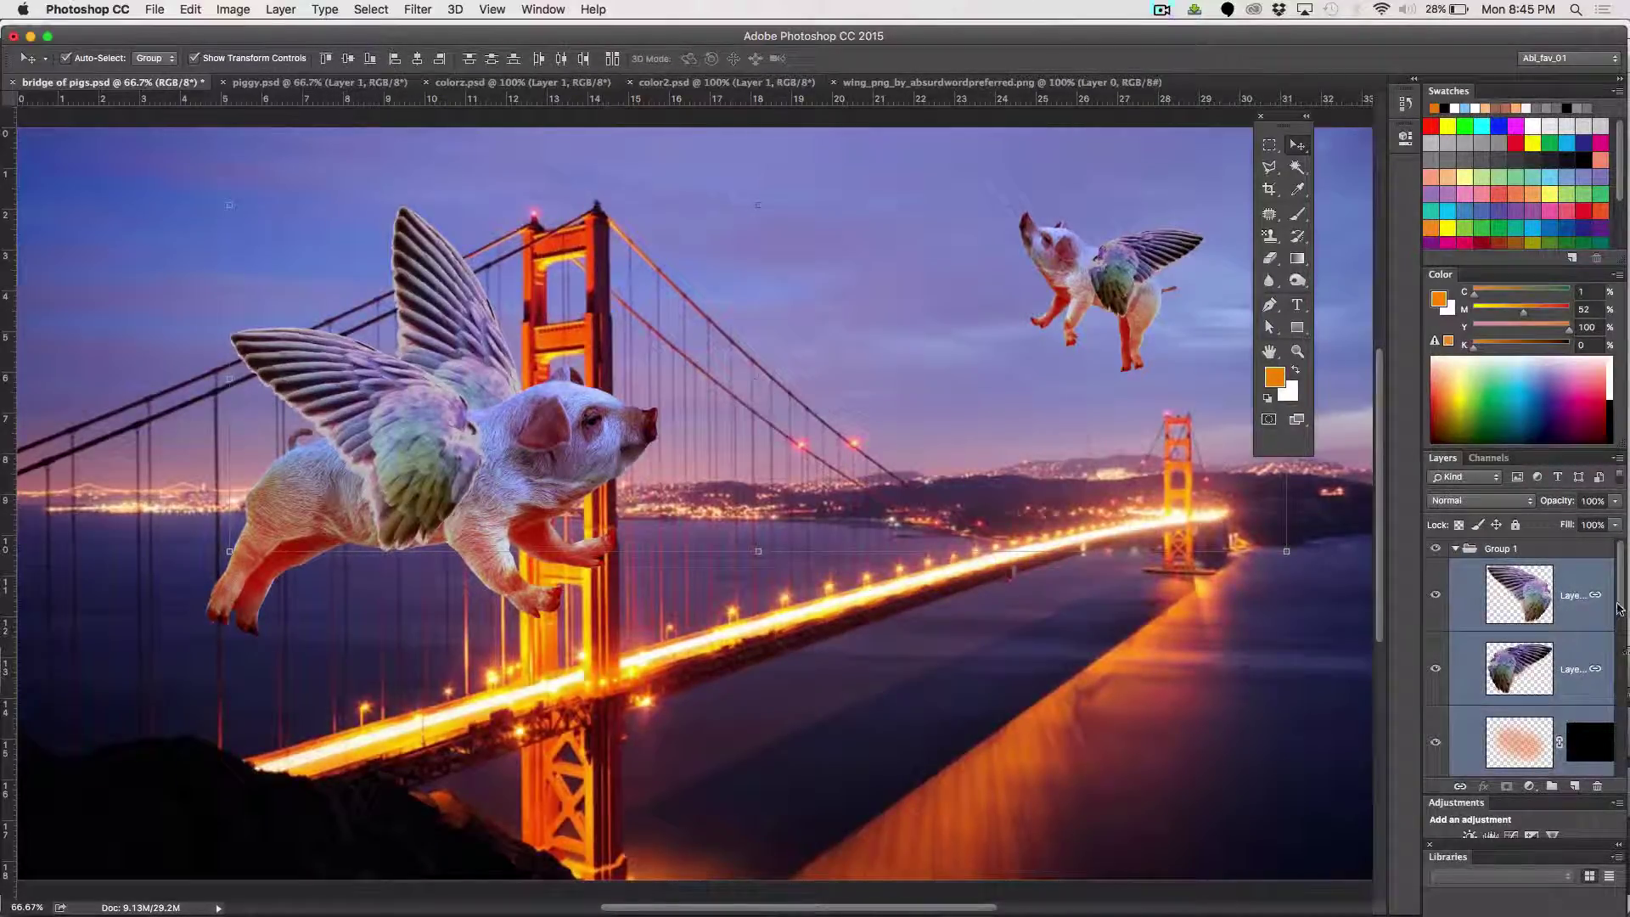
left_click_drag(1619, 608, 1620, 677)
left_click(1533, 614, "shift")
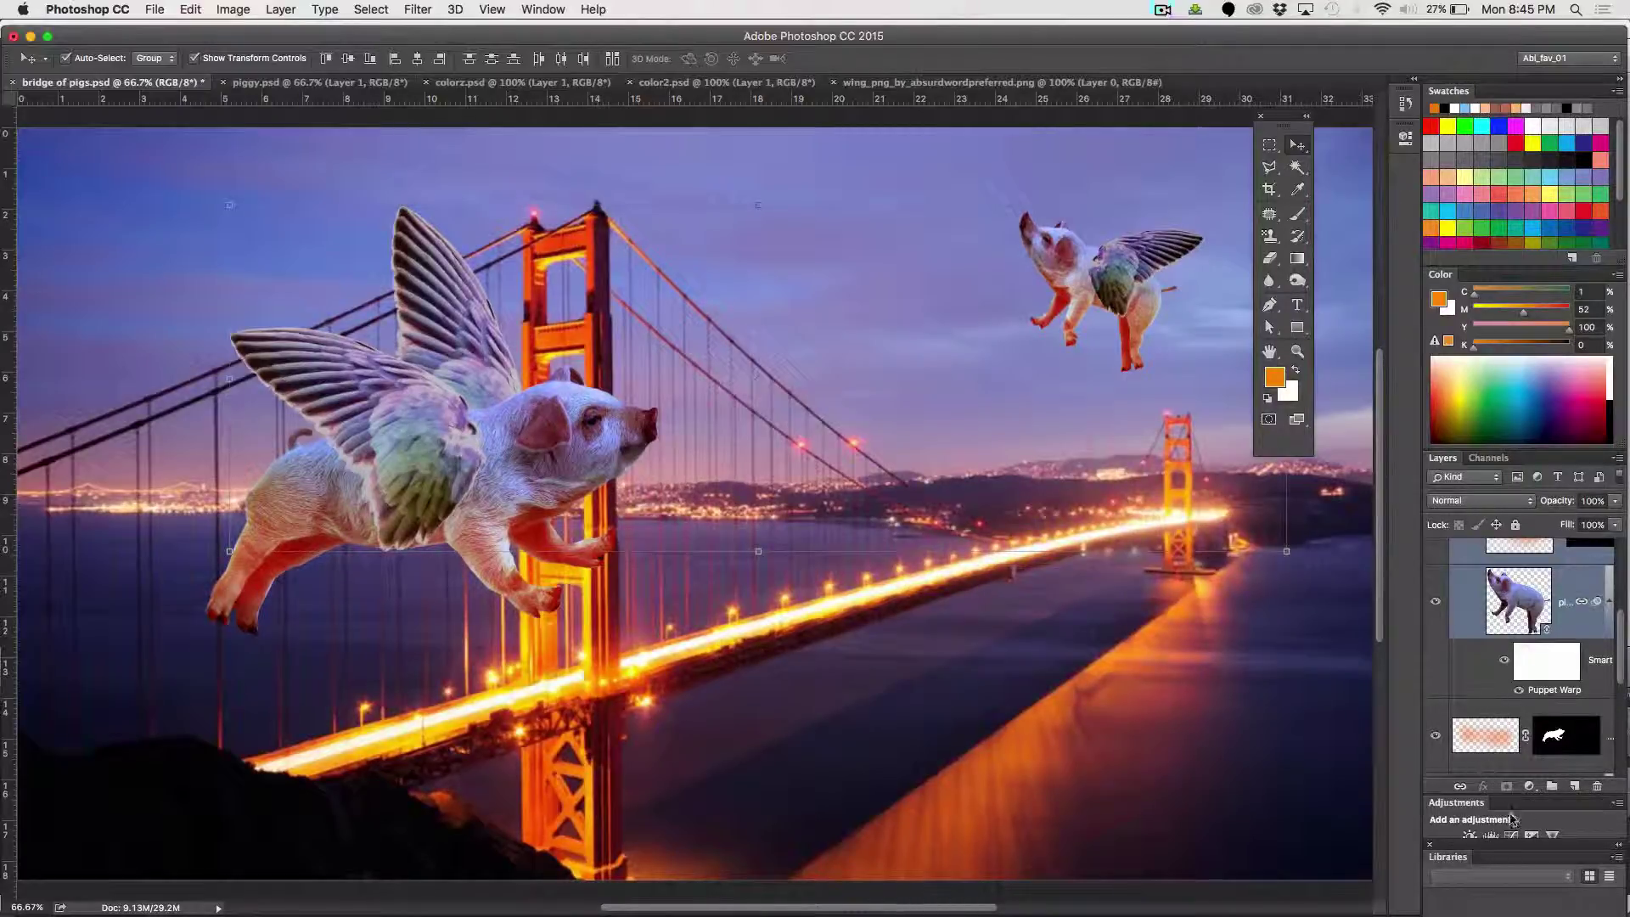
left_click(1460, 789)
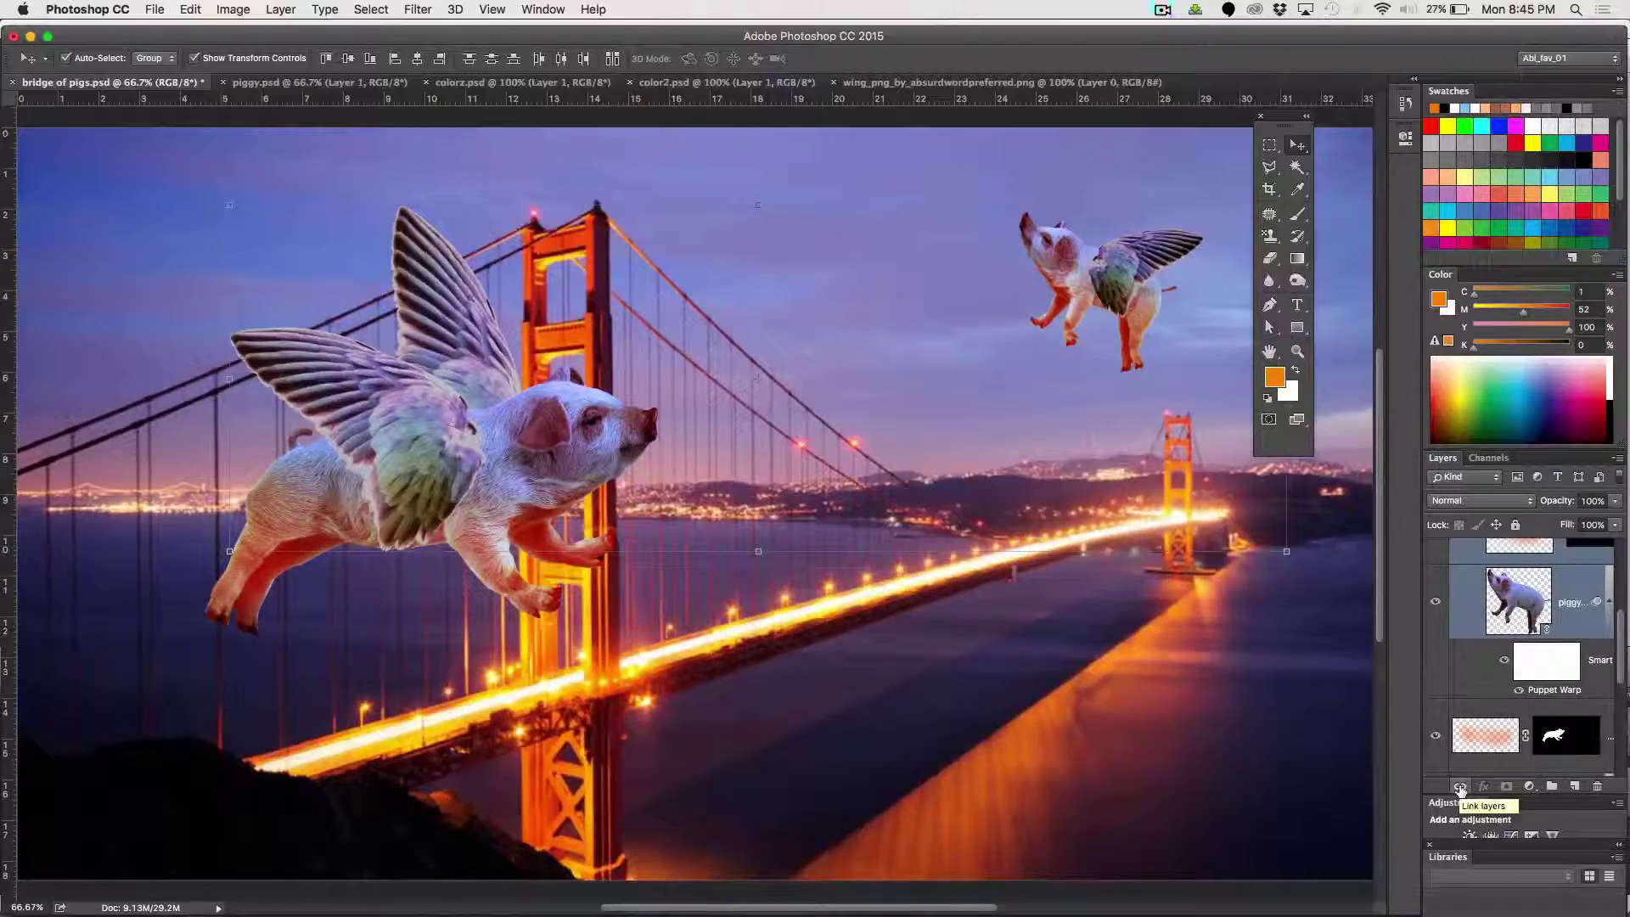
left_click(1460, 789)
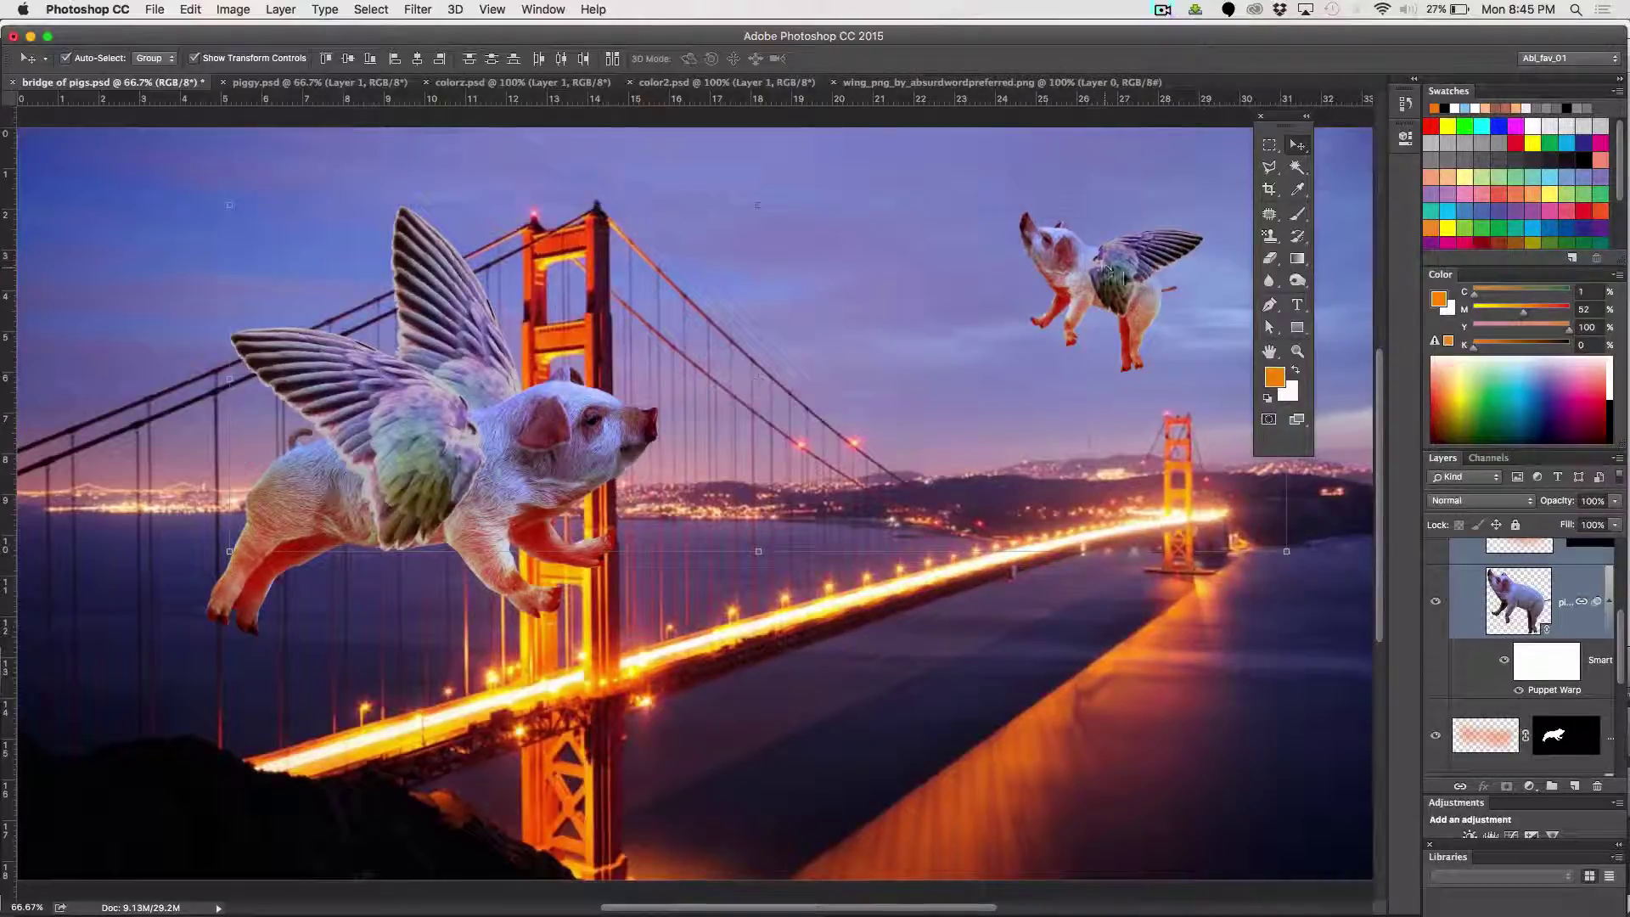
left_click_drag(1119, 276, 1160, 377)
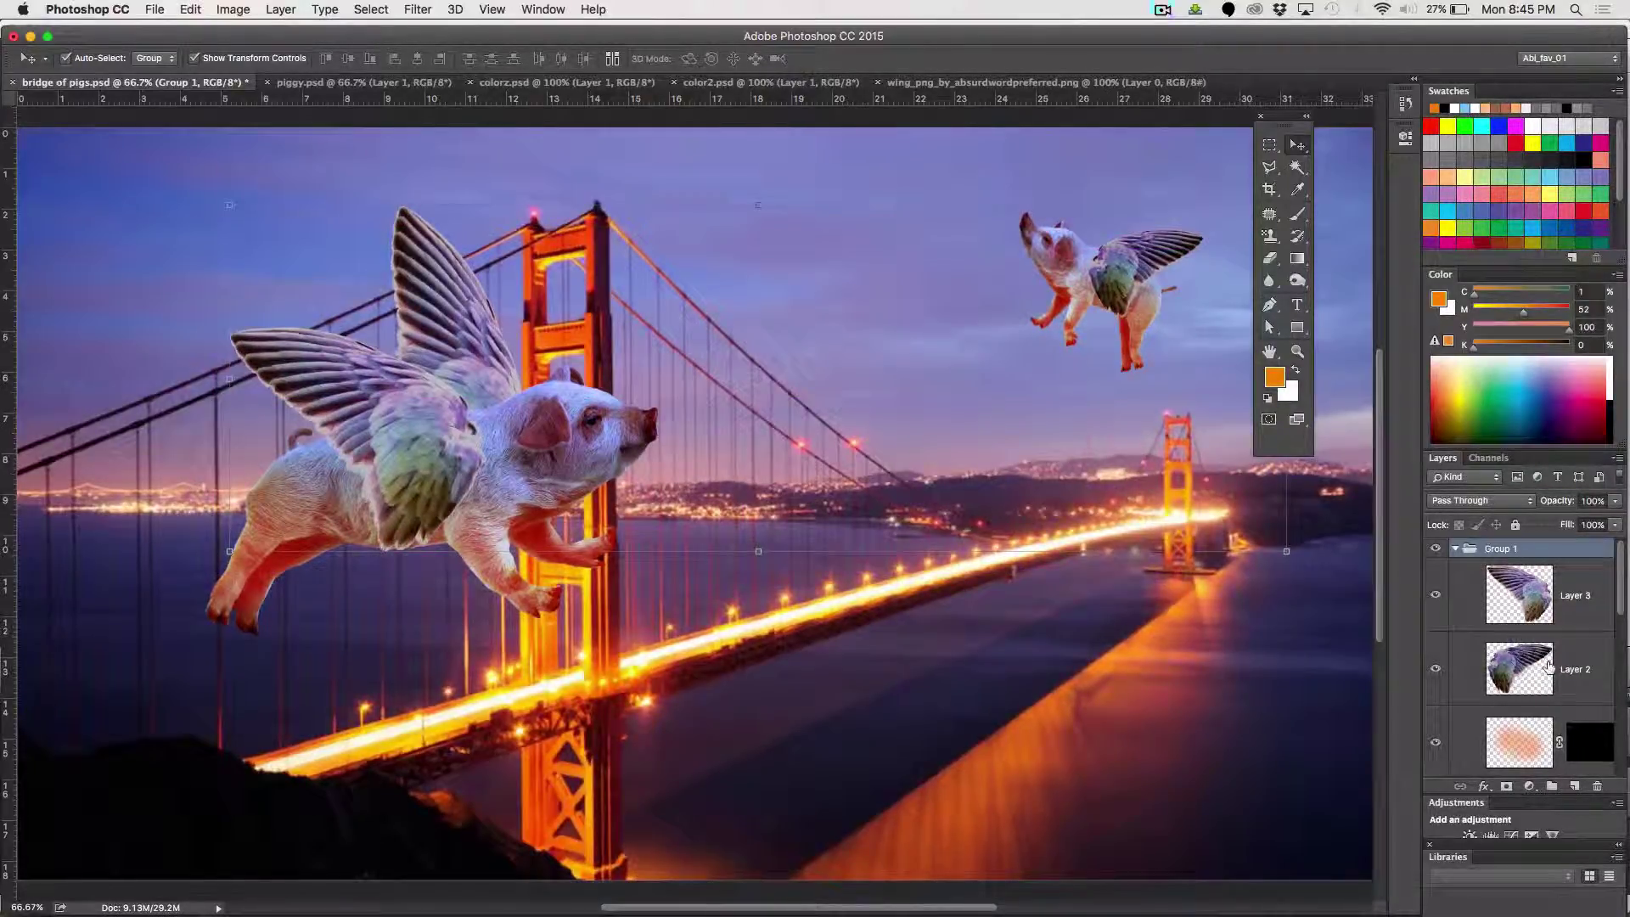
Check which wing Layer 3 is by toggling its visibility, and move it out of Group 1 to directly above the large pig's piggy layer
left_click(1550, 601)
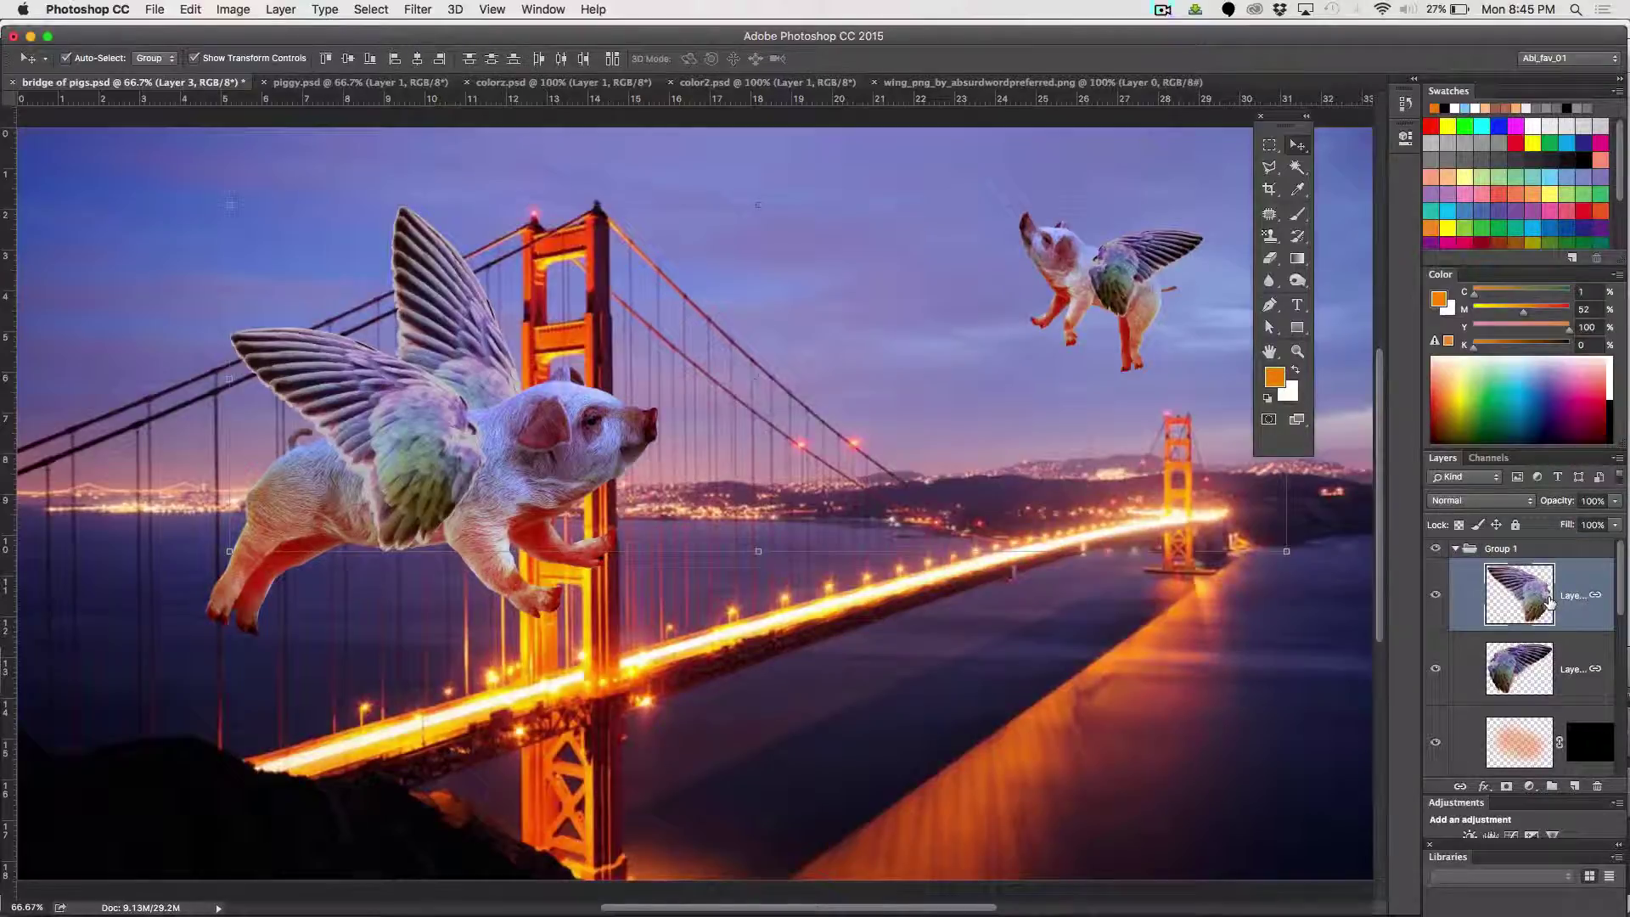
left_click(1436, 599)
left_click(1436, 599)
left_click_drag(1568, 586, 1528, 594)
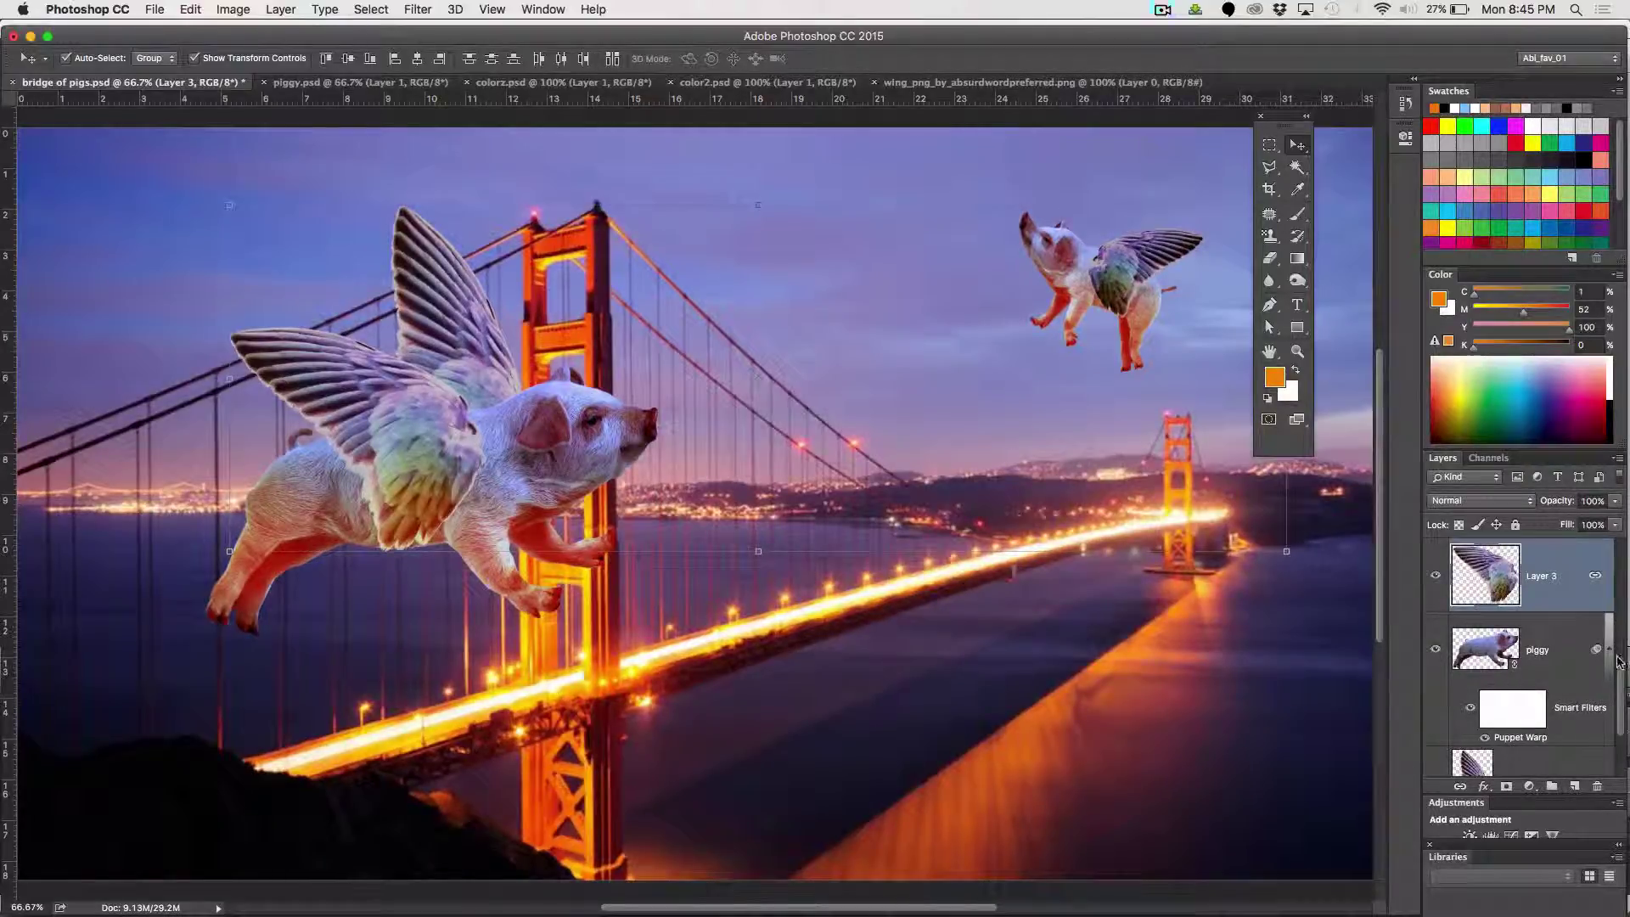
scroll(1617, 713, "up", 5)
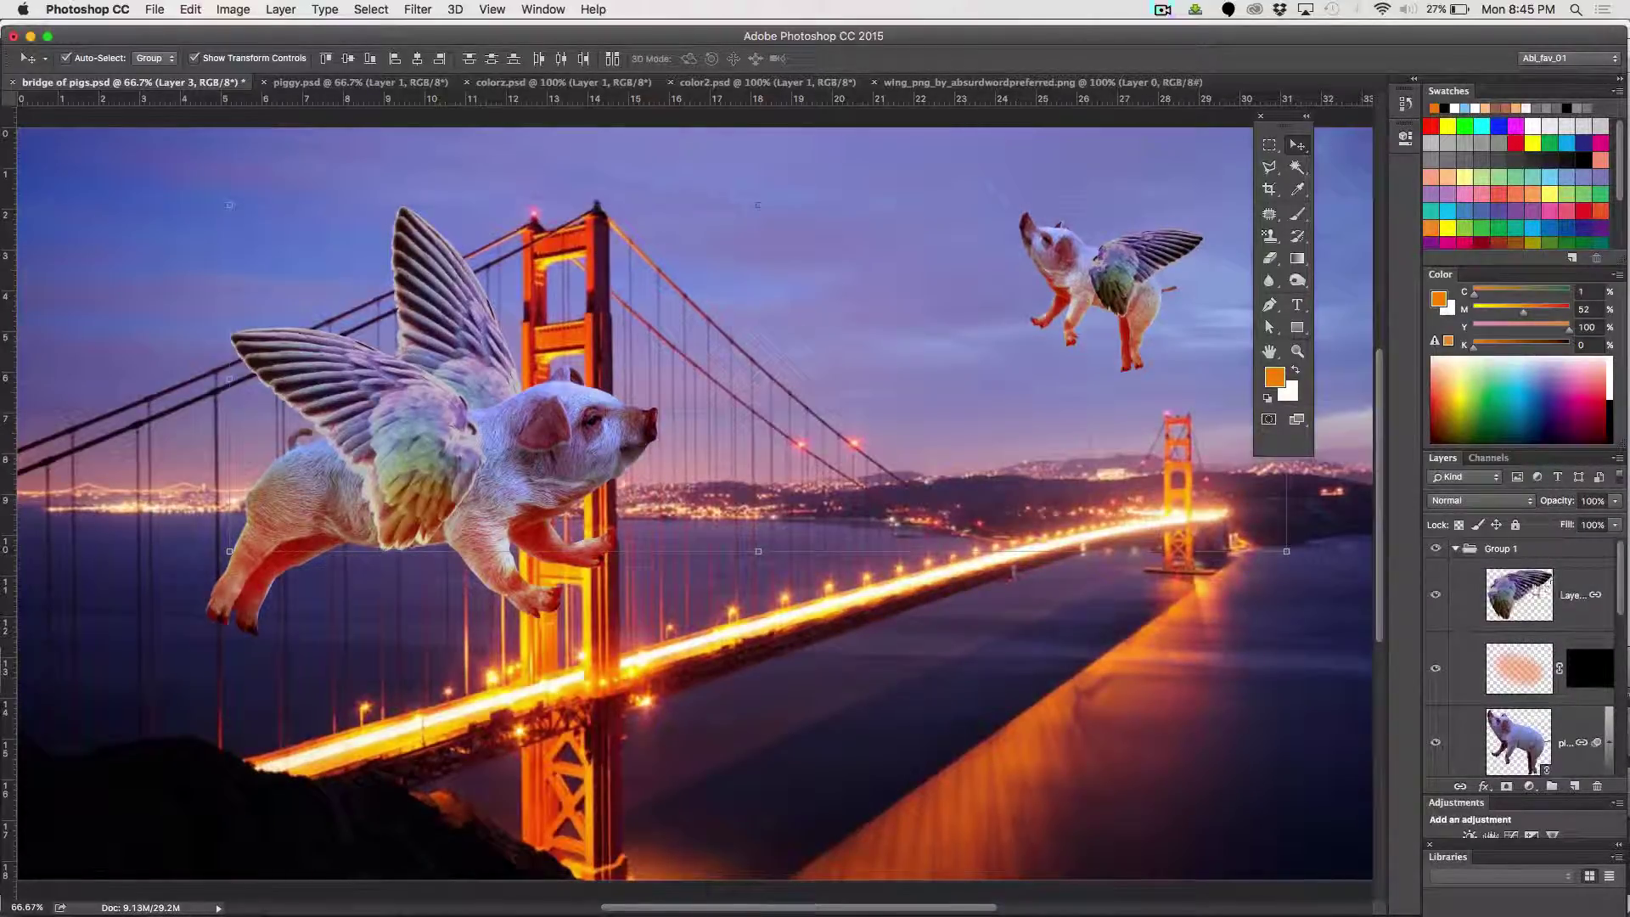
Select Group 1's remaining wing, glow and piggy copy layers and move the whole small pig group across the sky toward the large pig
left_click(1532, 611)
left_click(1529, 666, "shift")
left_click(1510, 768, "shift")
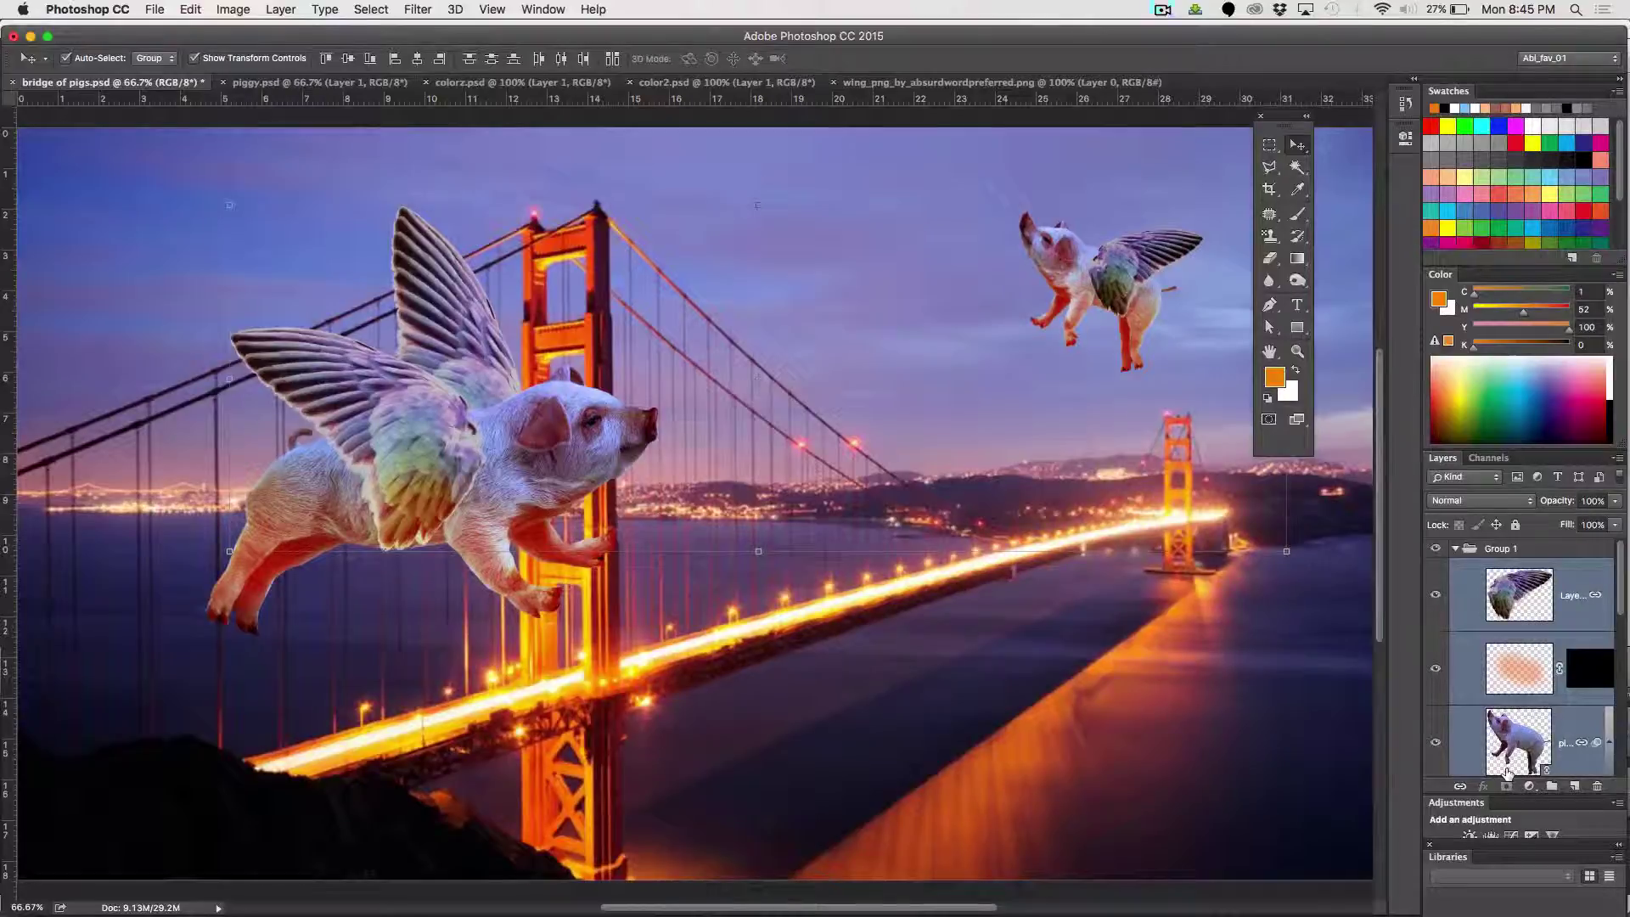
left_click(1111, 277)
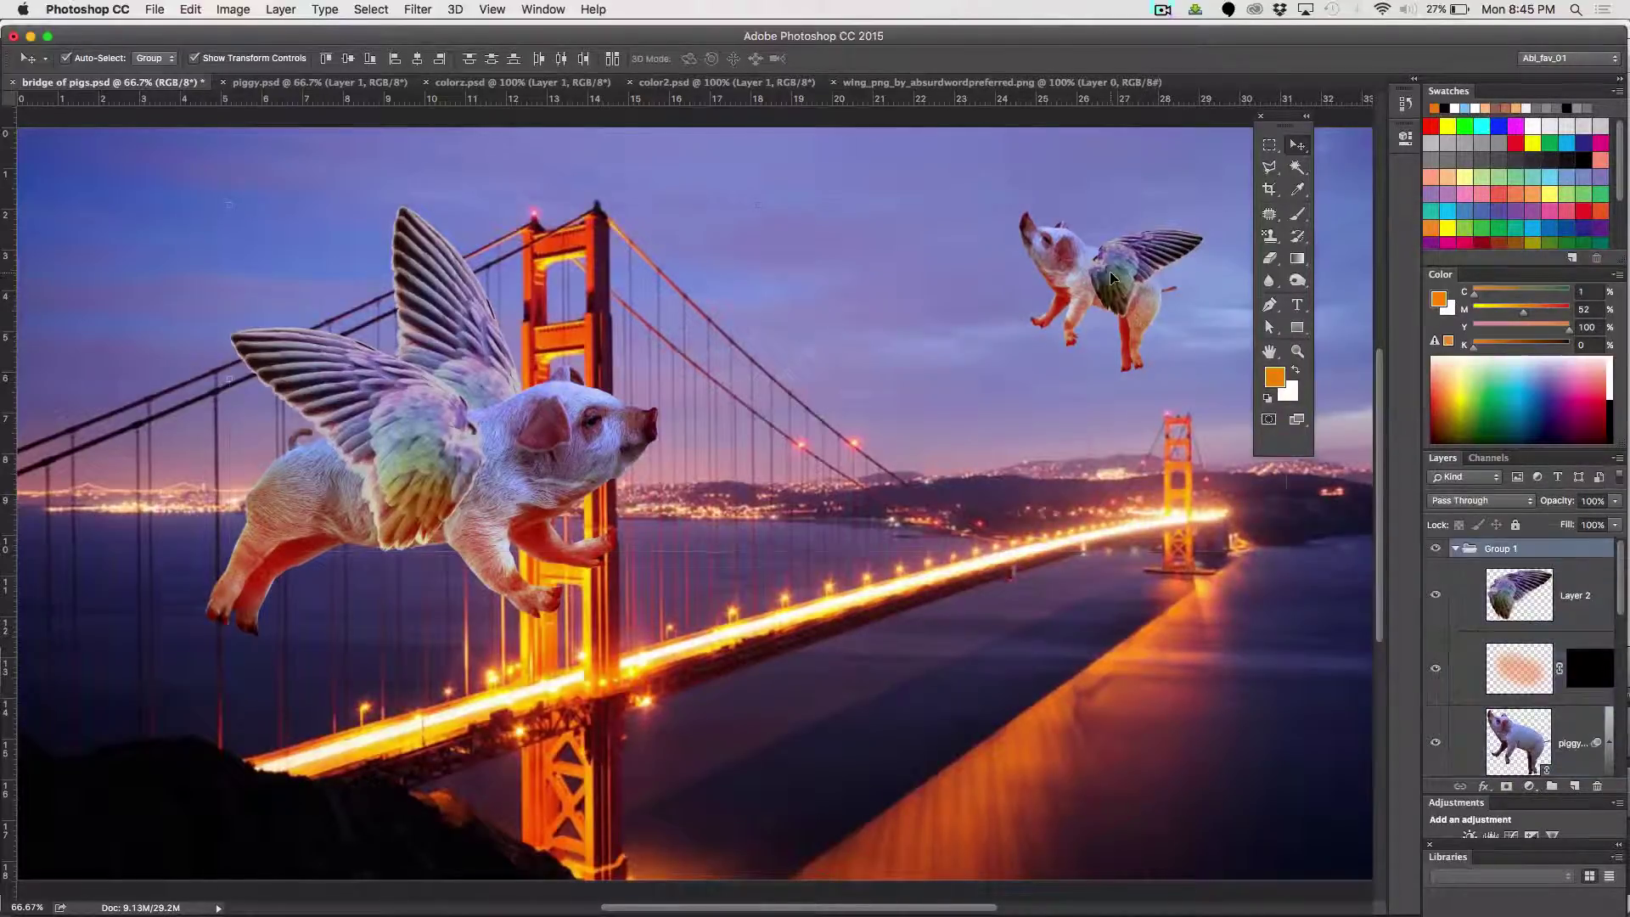
left_click_drag(1111, 276, 959, 282)
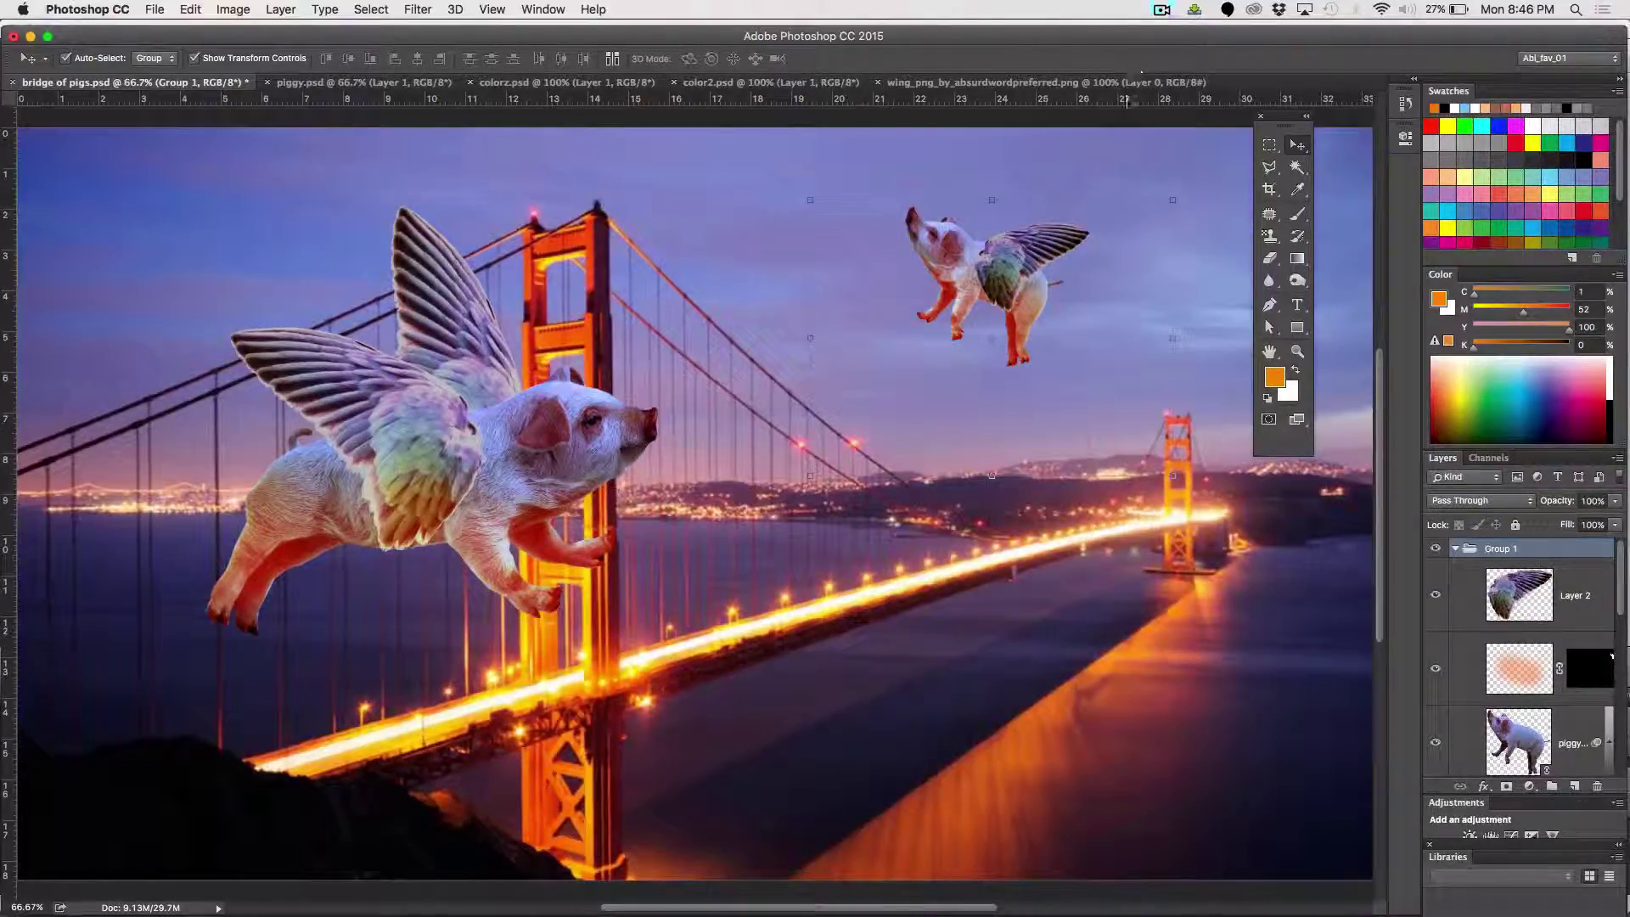
Try rotating the small pig group by about -9 degrees, and undo the rotation
left_click(1185, 186)
left_click(946, 354)
left_click_drag(1180, 191, 1112, 276)
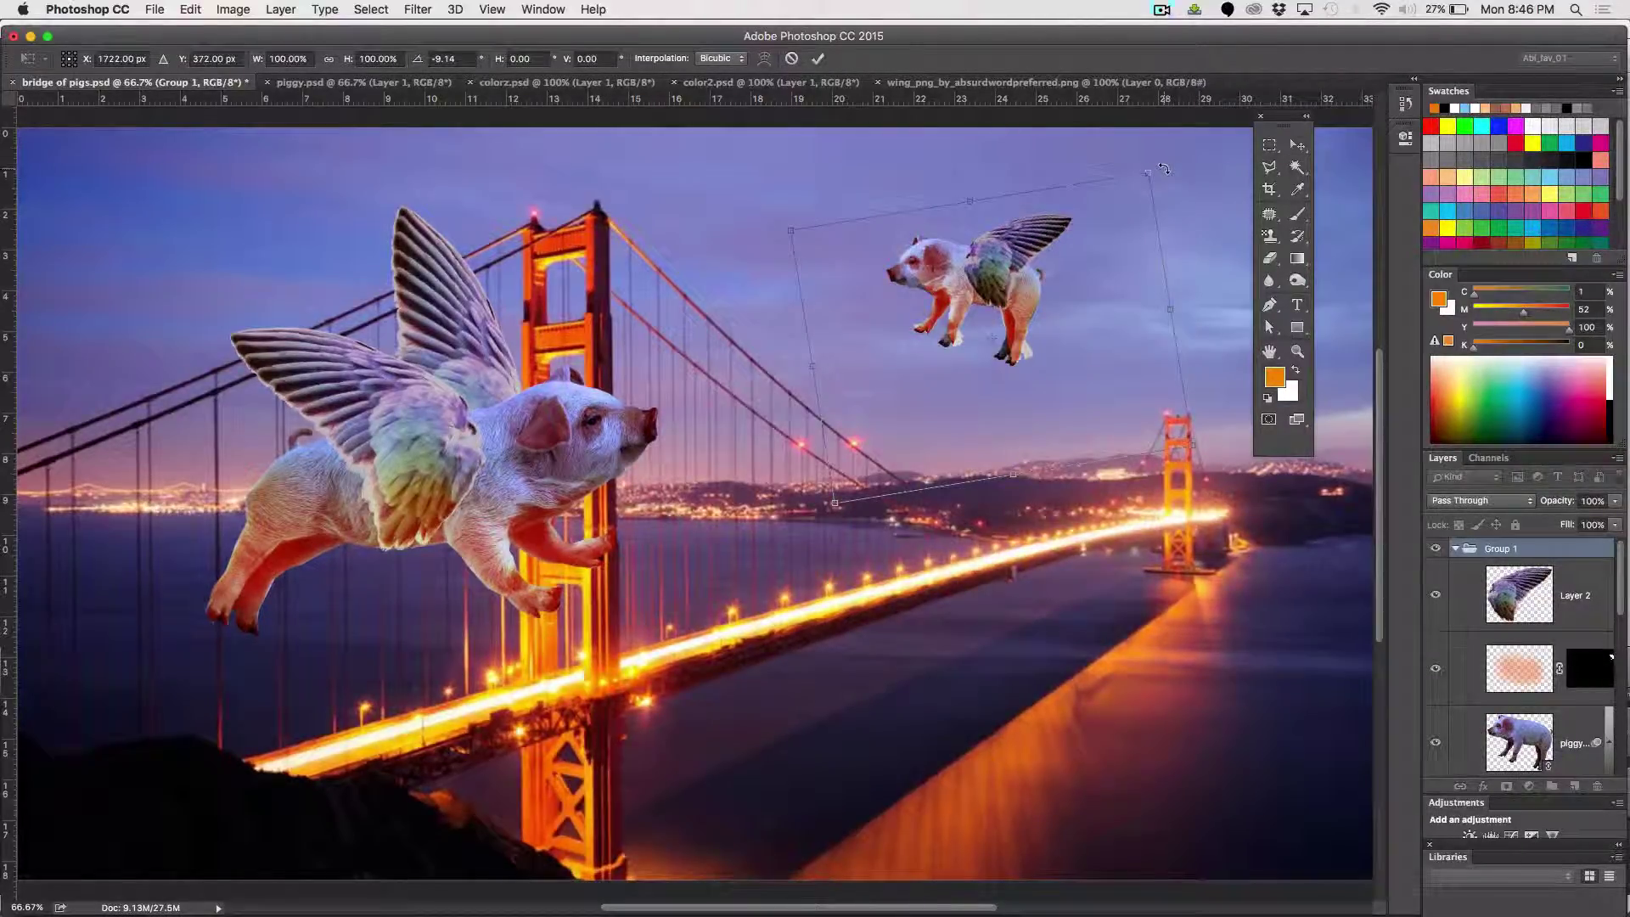
key("super+z")
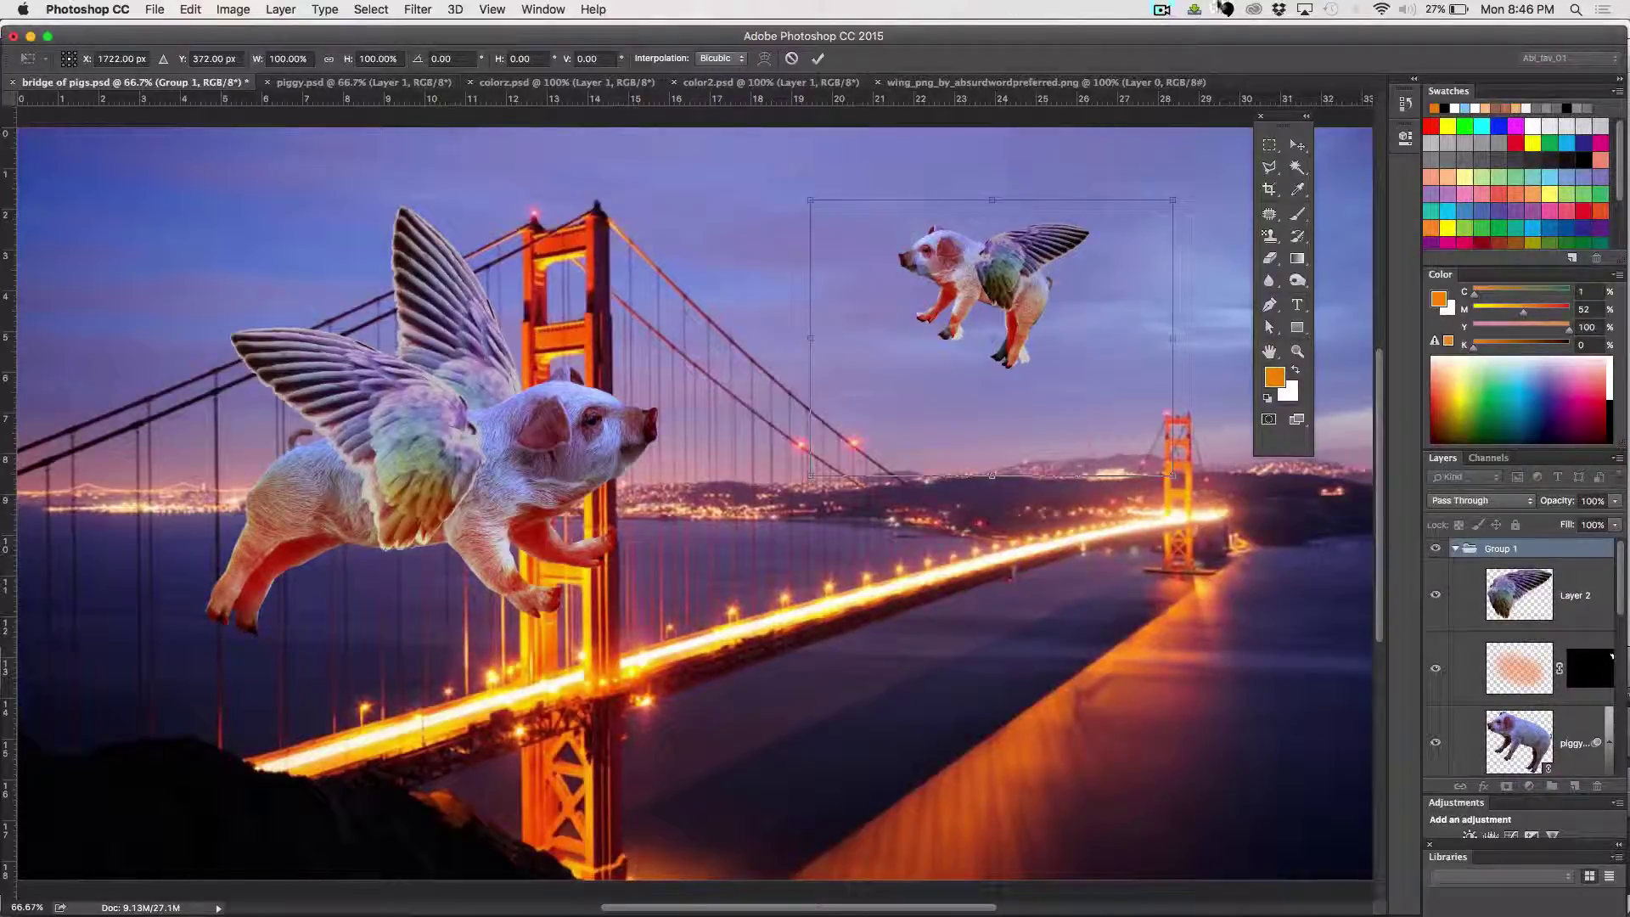